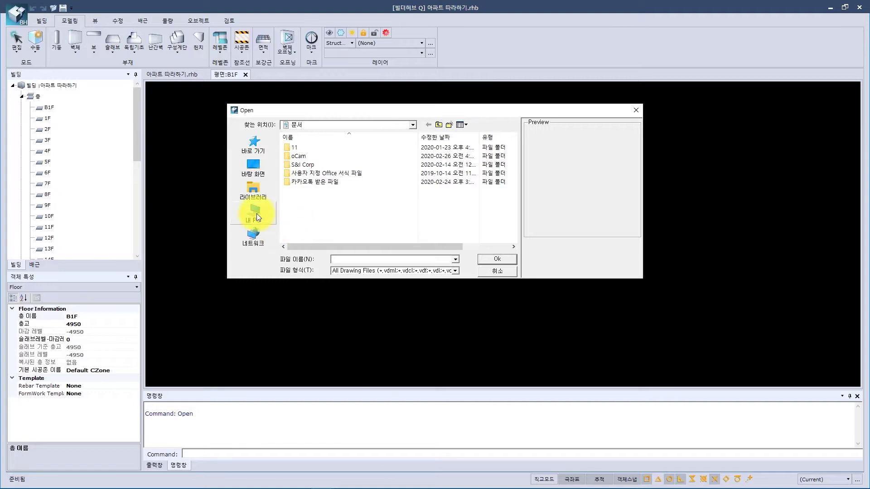
Open the 기초구조평면도 drawing from the 도면 folder inside 예제파일 on the desktop into the B1F plan view
{"action": "left_click", "coordinate": [252, 175]}
{"action": "double_click", "coordinate": [330, 235]}
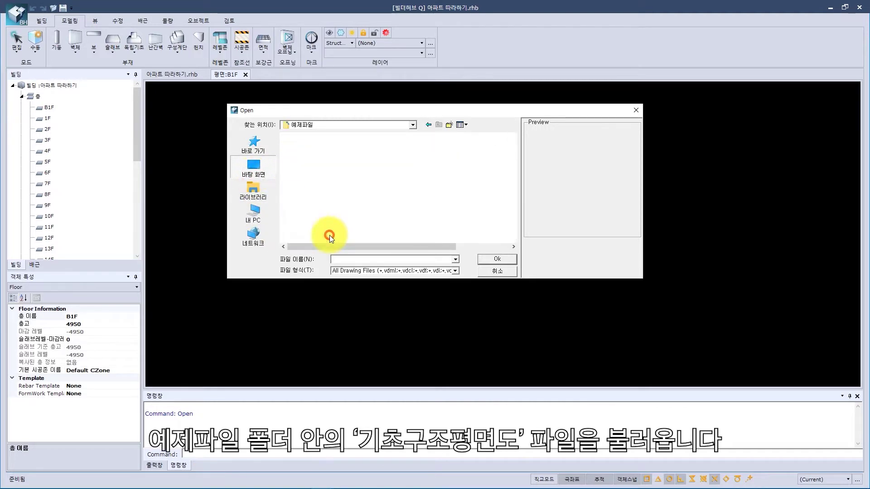
{"action": "double_click", "coordinate": [311, 147]}
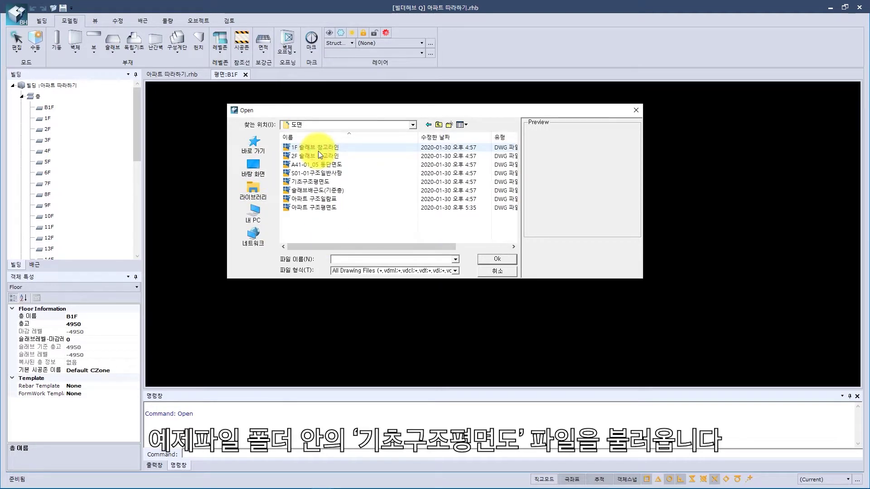
{"action": "left_click", "coordinate": [325, 182]}
{"action": "left_click", "coordinate": [491, 260]}
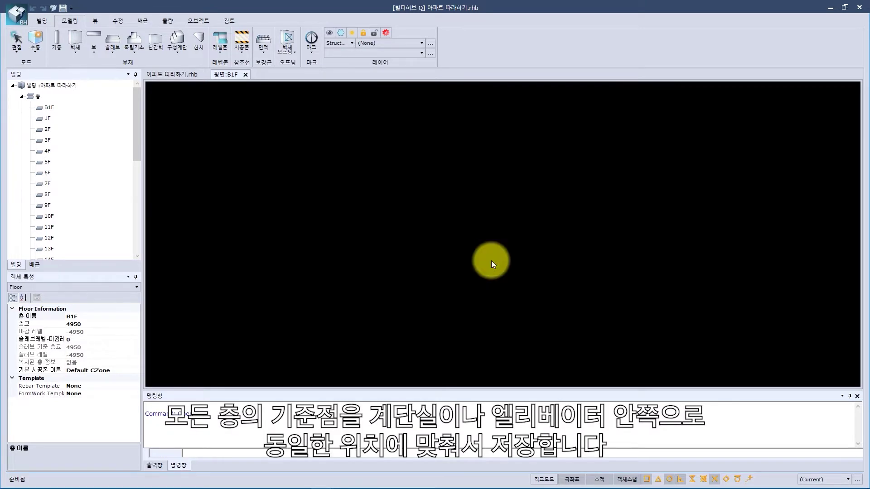
{"action": "scroll", "coordinate": [476, 195], "scroll_direction": "up", "scroll_amount": 4}
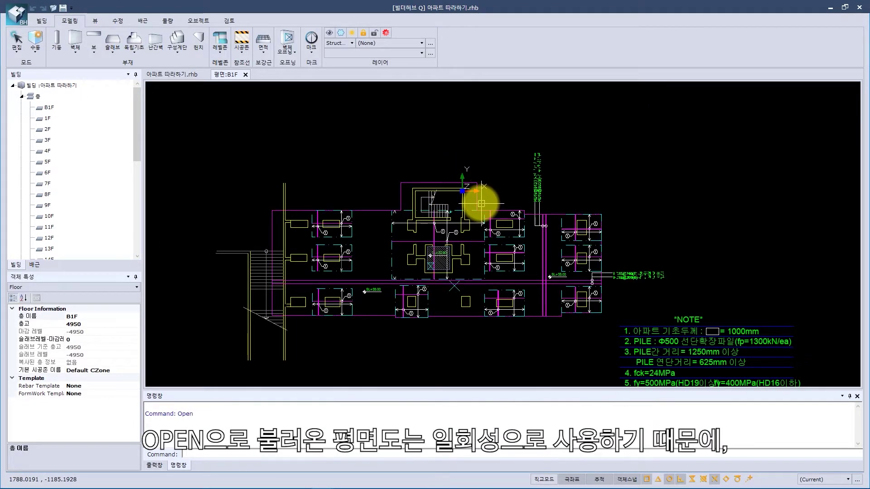
Close the B1F plan view and reopen the B1F floor to check whether the opened drawing is retained
{"action": "left_click", "coordinate": [246, 75]}
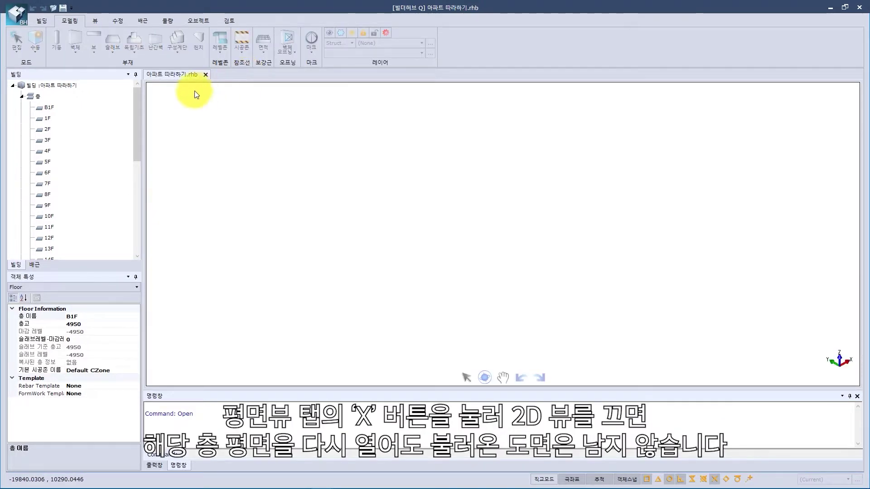
{"action": "left_click", "coordinate": [91, 109]}
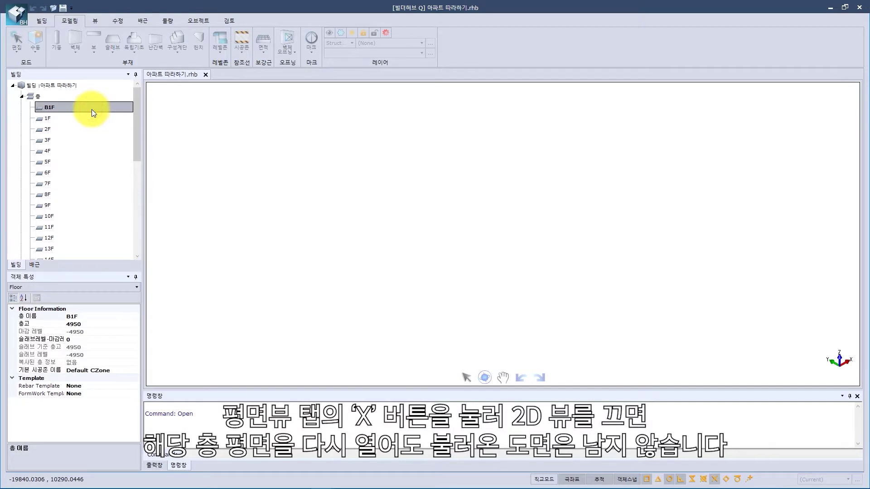
{"action": "double_click", "coordinate": [92, 110]}
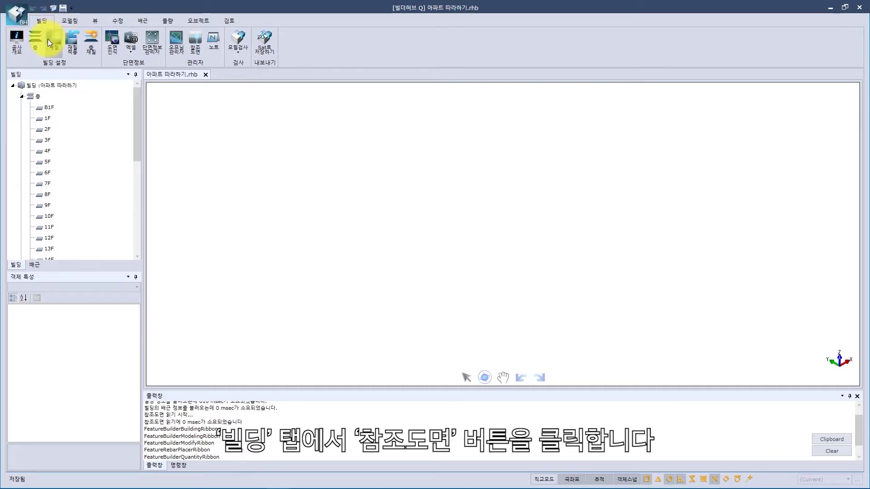
Add 아파트 구조평면도.dwg as a reference drawing from the 도면 folder and display it in the reference clip manager
{"action": "left_click", "coordinate": [200, 56]}
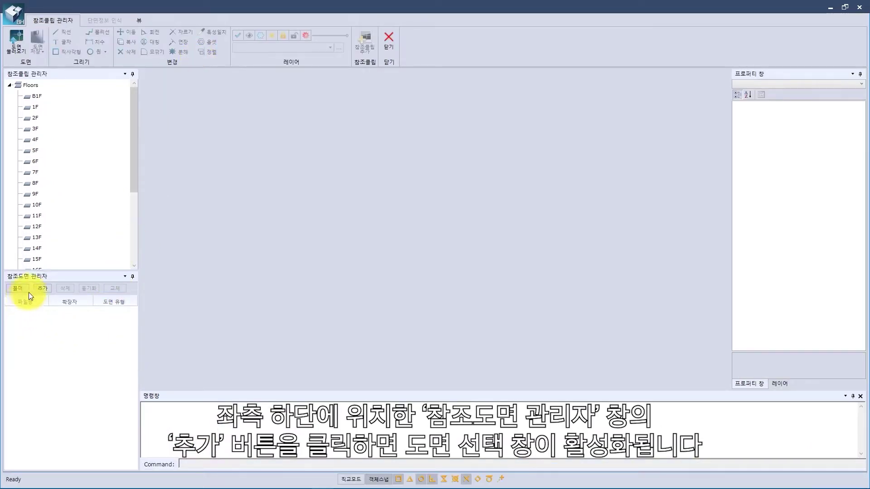
{"action": "left_click", "coordinate": [42, 288]}
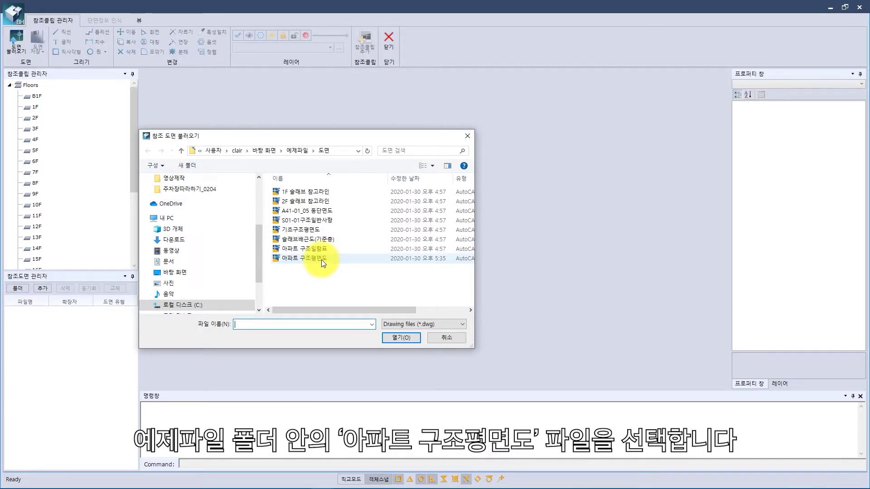
{"action": "left_click", "coordinate": [322, 259]}
{"action": "left_click", "coordinate": [404, 339]}
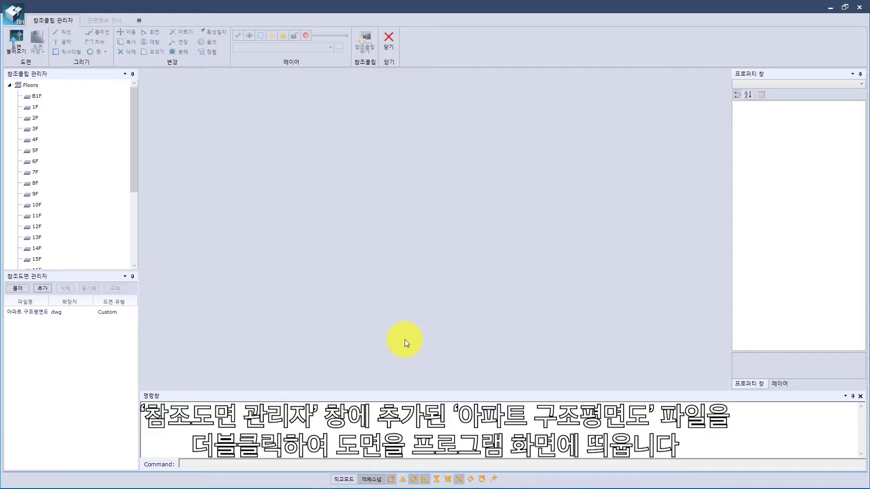
{"action": "left_click", "coordinate": [44, 309]}
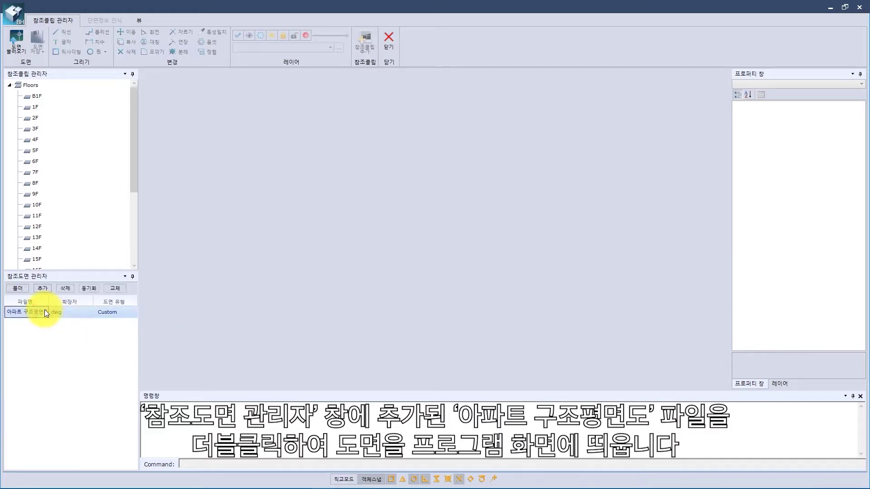
{"action": "double_click", "coordinate": [44, 311]}
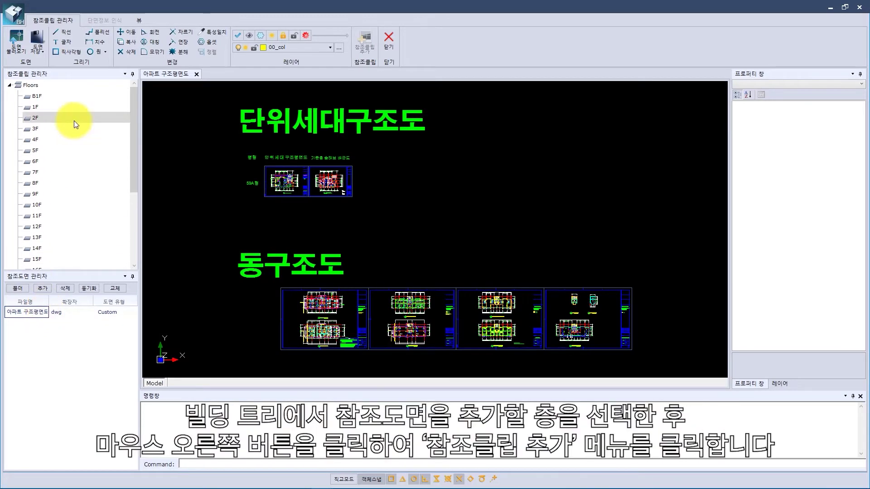
Start a new reference clip for floor 1F and name it 1층 구조 평면도
{"action": "left_click", "coordinate": [78, 110]}
{"action": "right_click", "coordinate": [78, 110]}
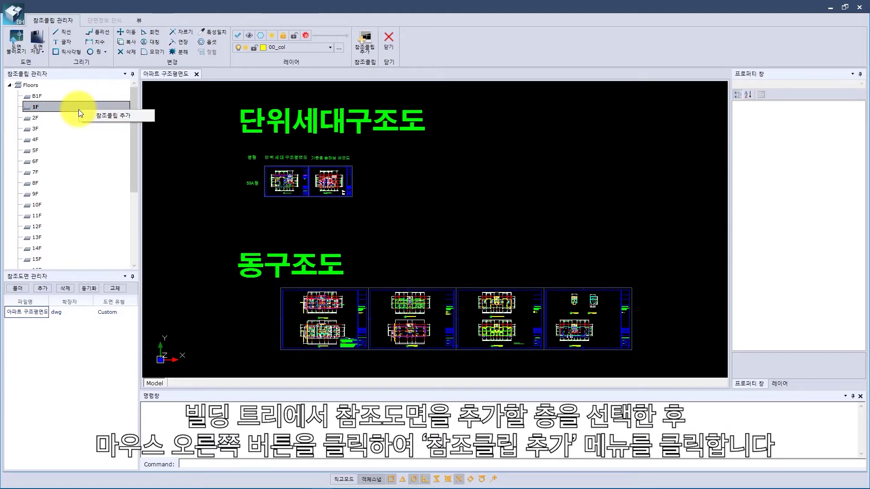
{"action": "left_click", "coordinate": [110, 117]}
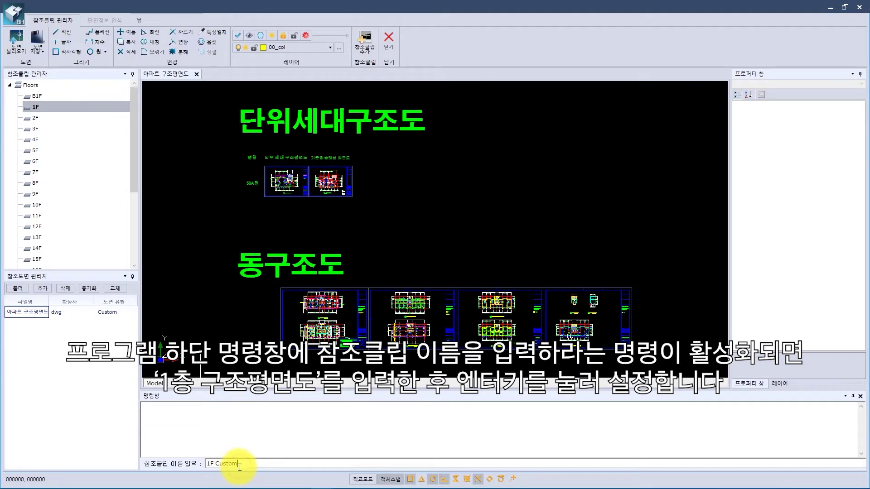
{"action": "key", "text": "BackSpace"}
{"action": "key", "text": "BackSpace"}
{"action": "key", "text": "BackSpace"}
{"action": "key", "text": "BackSpace"}
{"action": "key", "text": "BackSpace"}
{"action": "key", "text": "BackSpace"}
{"action": "key", "text": "BackSpace"}
{"action": "key", "text": "BackSpace"}
{"action": "type", "text": "층 구"}
{"action": "type", "text": "조 평면도"}
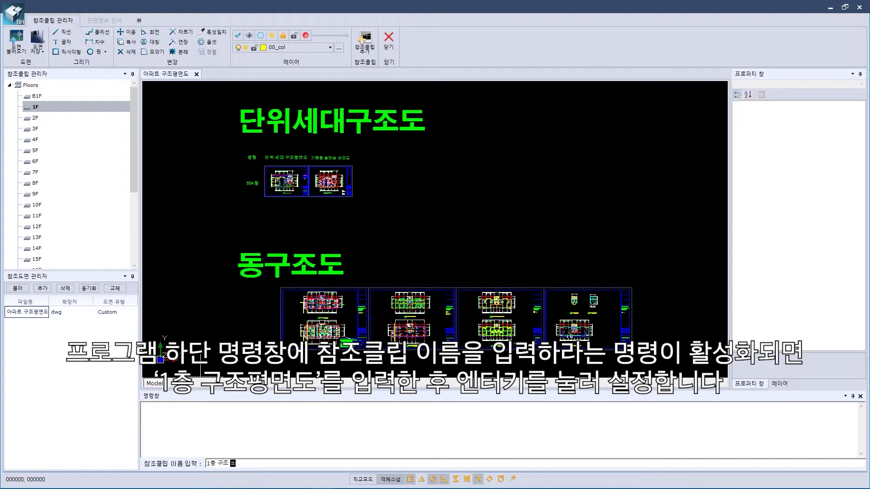
{"action": "key", "text": "Return"}
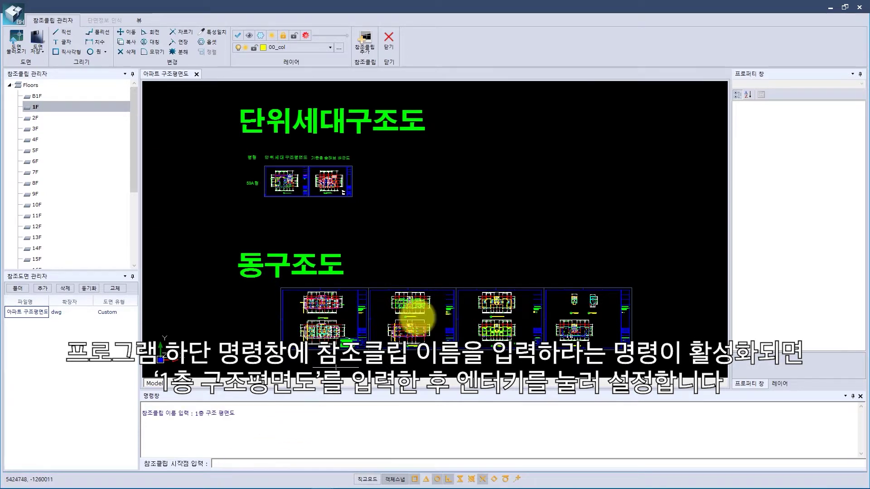
Define the clip area as a rectangle of about 42,610 by 26,790 around the 205동 지상1층 구조도 plan
{"action": "scroll", "coordinate": [376, 300], "scroll_direction": "up", "scroll_amount": 3}
{"action": "scroll", "coordinate": [375, 299], "scroll_direction": "up", "scroll_amount": 5}
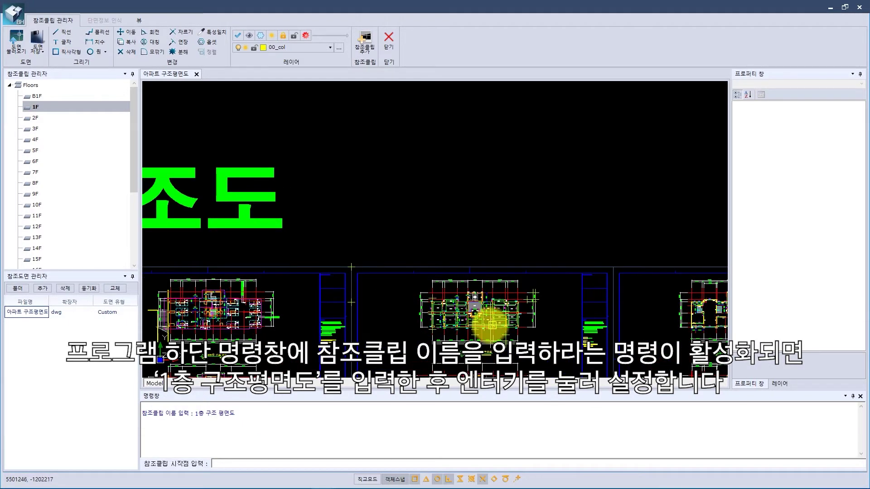
{"action": "scroll", "coordinate": [398, 279], "scroll_direction": "up", "scroll_amount": 2}
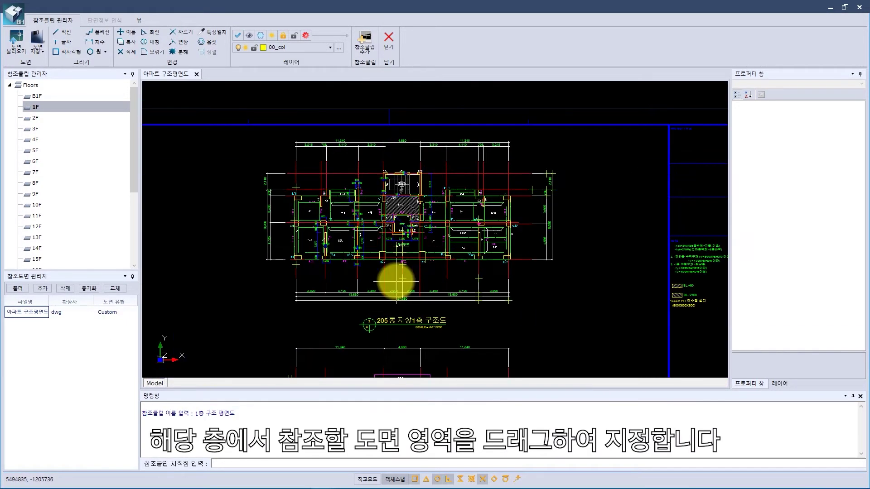
{"action": "left_click", "coordinate": [240, 130]}
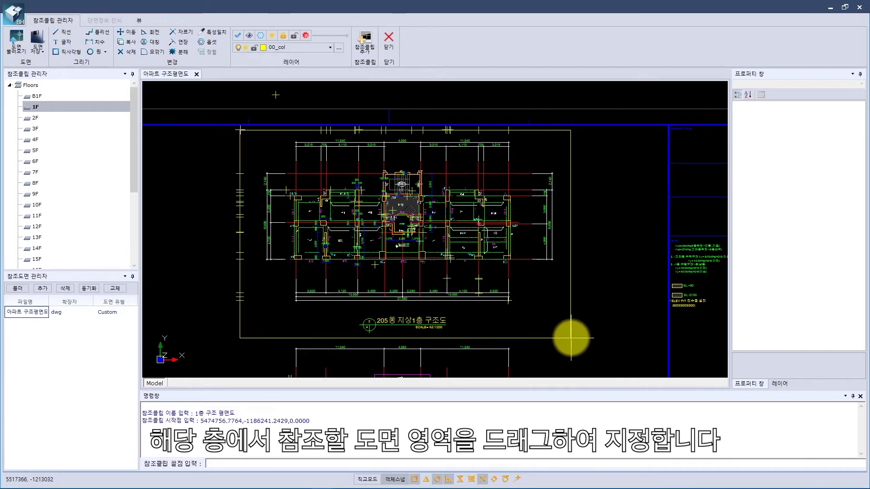
{"action": "left_click", "coordinate": [571, 337]}
Set the clip's reference base point at the stairwell's inner upper-right corner, where walls SW3 and SW1 meet
{"action": "scroll", "coordinate": [431, 170], "scroll_direction": "up", "scroll_amount": 3}
{"action": "scroll", "coordinate": [433, 169], "scroll_direction": "up", "scroll_amount": 2}
{"action": "scroll", "coordinate": [371, 161], "scroll_direction": "up", "scroll_amount": 2}
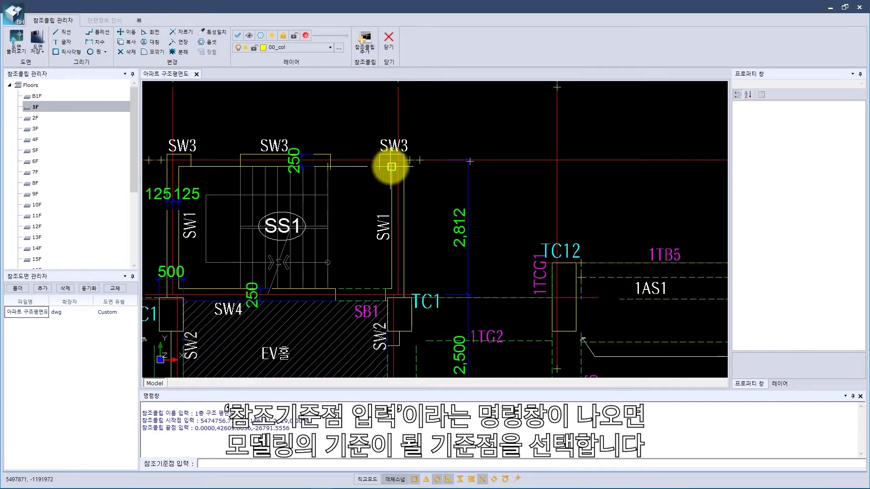
{"action": "left_click", "coordinate": [391, 167]}
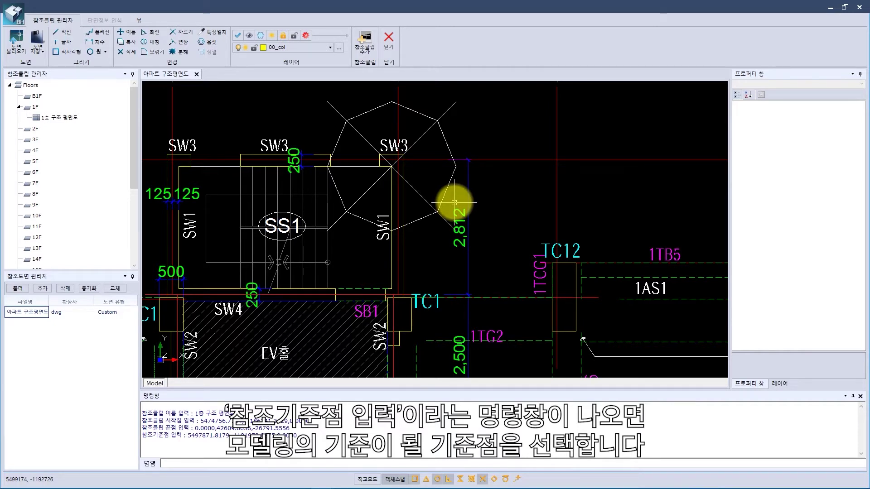
Close the reference clip manager and display the 1층 구조 평면도 clip of floor 1F in its plan view
{"action": "scroll", "coordinate": [454, 202], "scroll_direction": "down", "scroll_amount": 6}
{"action": "scroll", "coordinate": [456, 203], "scroll_direction": "down", "scroll_amount": 2}
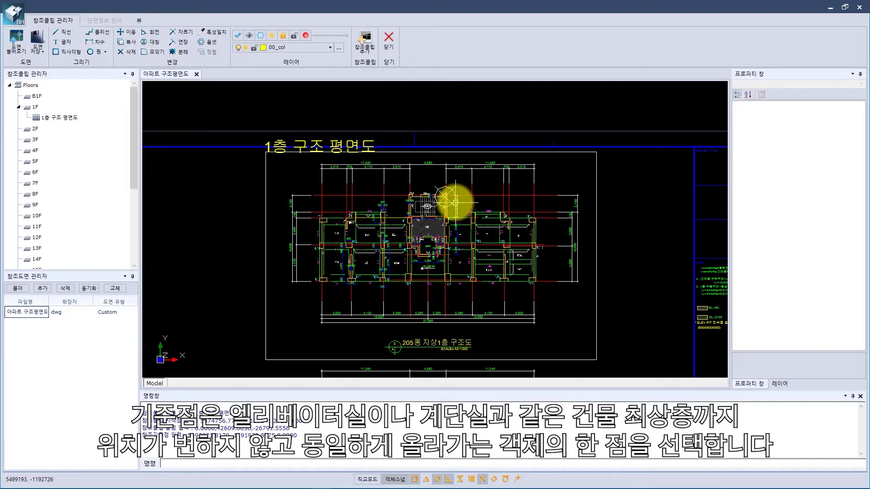
{"action": "left_click", "coordinate": [387, 41]}
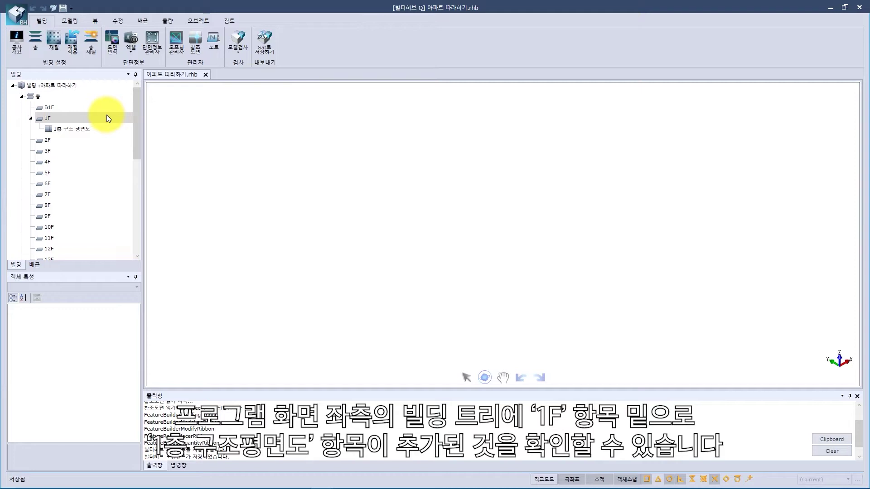
{"action": "double_click", "coordinate": [104, 128]}
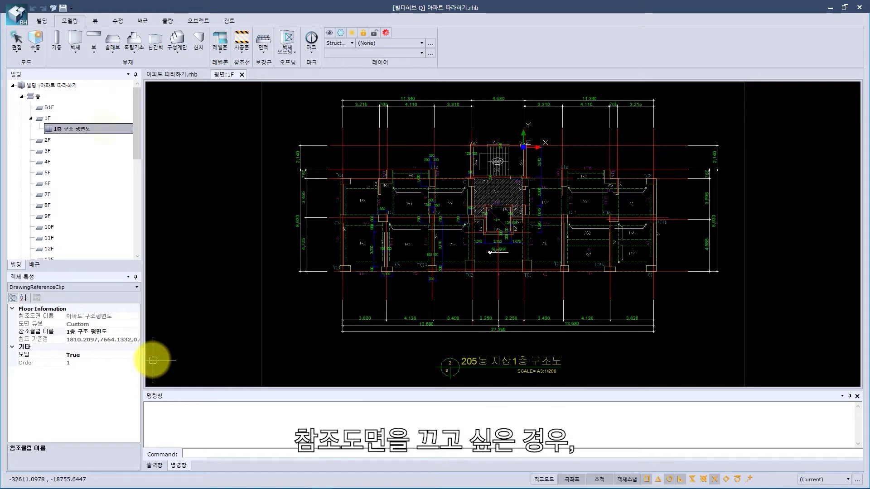
Toggle the 1층 구조 평면도 clip's display, setting its 보임 property to False and back to True
{"action": "double_click", "coordinate": [104, 128]}
{"action": "double_click", "coordinate": [104, 128]}
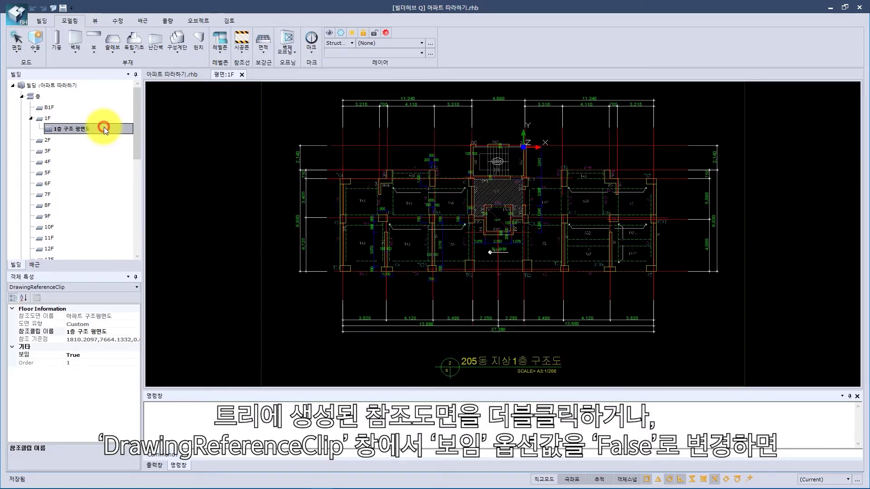
{"action": "left_click", "coordinate": [123, 352]}
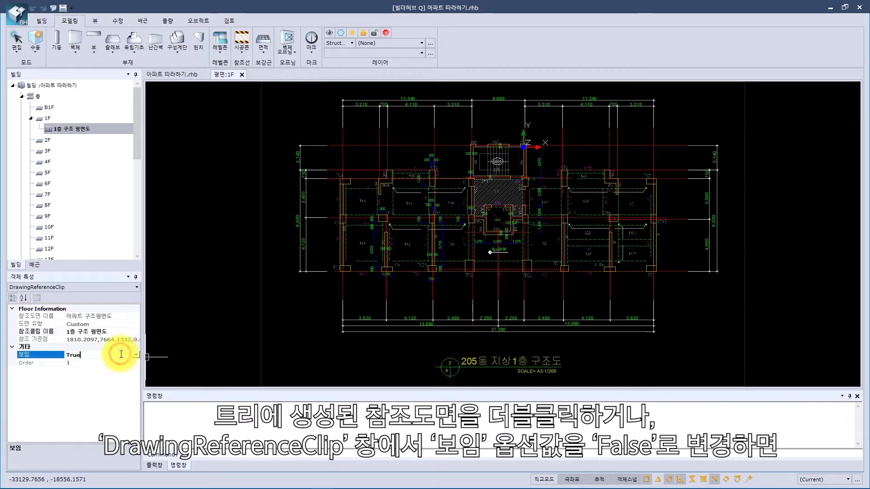
{"action": "left_click", "coordinate": [137, 354]}
{"action": "left_click", "coordinate": [116, 370]}
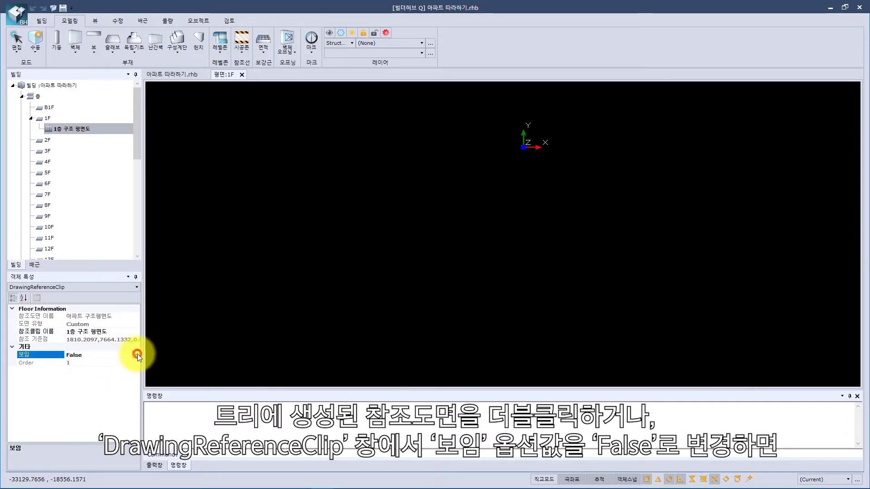
{"action": "left_click", "coordinate": [137, 354]}
{"action": "left_click", "coordinate": [130, 364]}
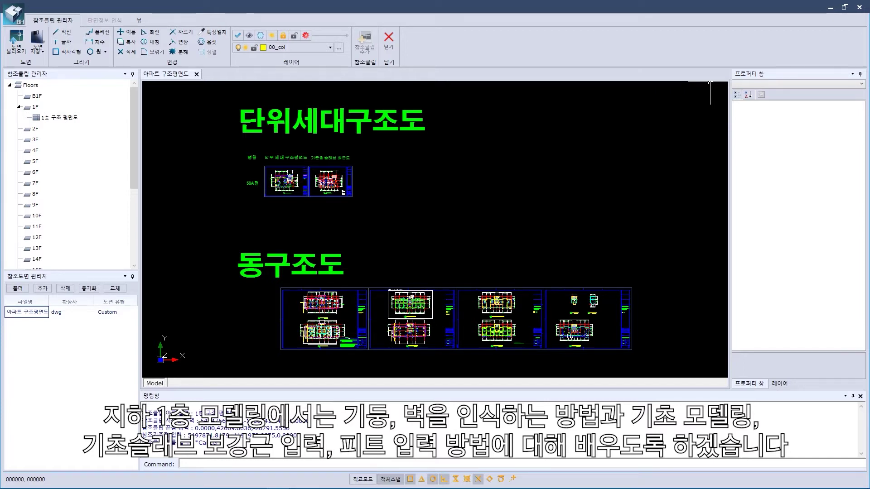
Start a new reference clip for floor B1F and name it 지하1층 구조평면도
{"action": "left_click", "coordinate": [68, 96]}
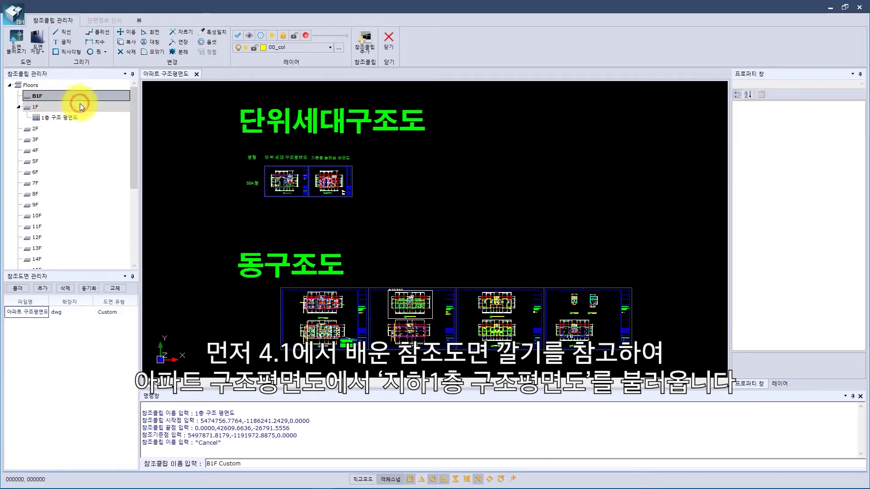
{"action": "left_click", "coordinate": [255, 465]}
{"action": "type", "text": "지하1층 구조평면도"}
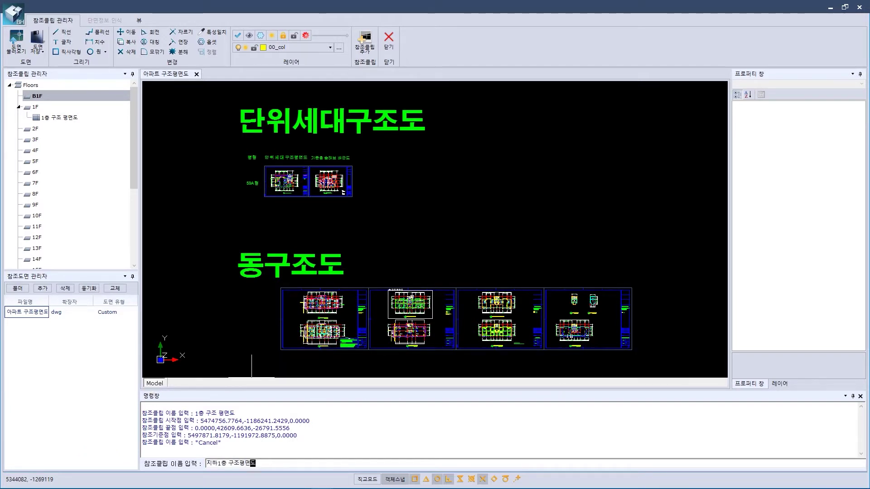
{"action": "key", "text": "Return"}
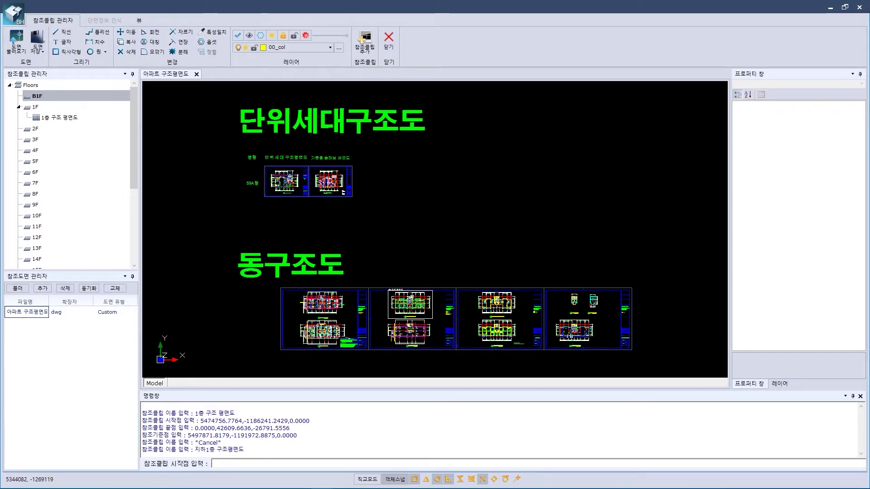
Define the clip area as a rectangle of about 50,010 by 27,740 around the 205동 지하1층 구조도 plan
{"action": "scroll", "coordinate": [407, 308], "scroll_direction": "up", "scroll_amount": 4}
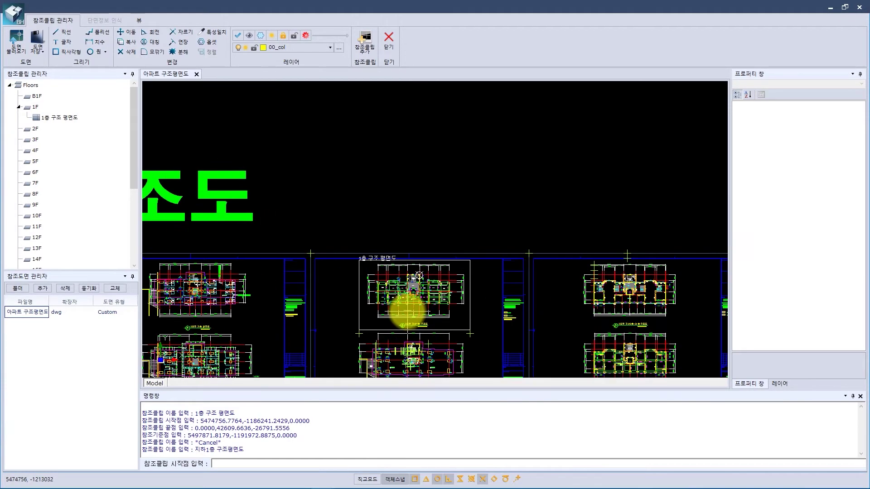
{"action": "scroll", "coordinate": [312, 219], "scroll_direction": "up", "scroll_amount": 5}
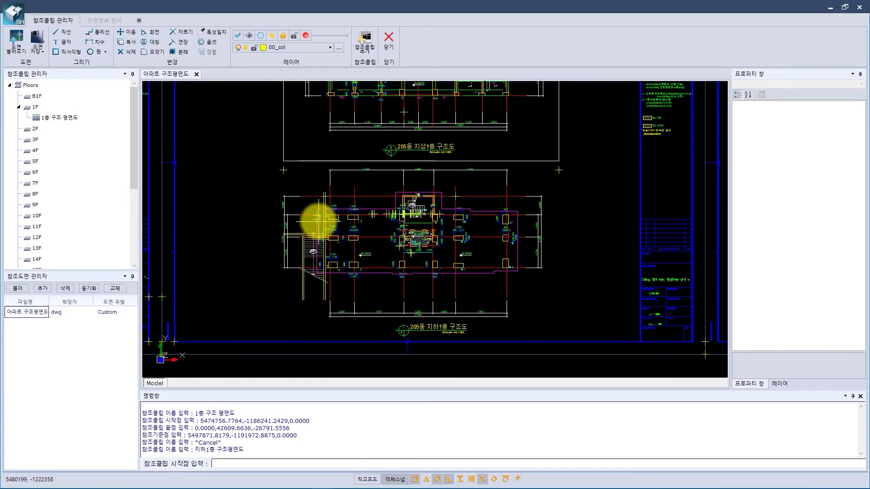
{"action": "left_click", "coordinate": [257, 159]}
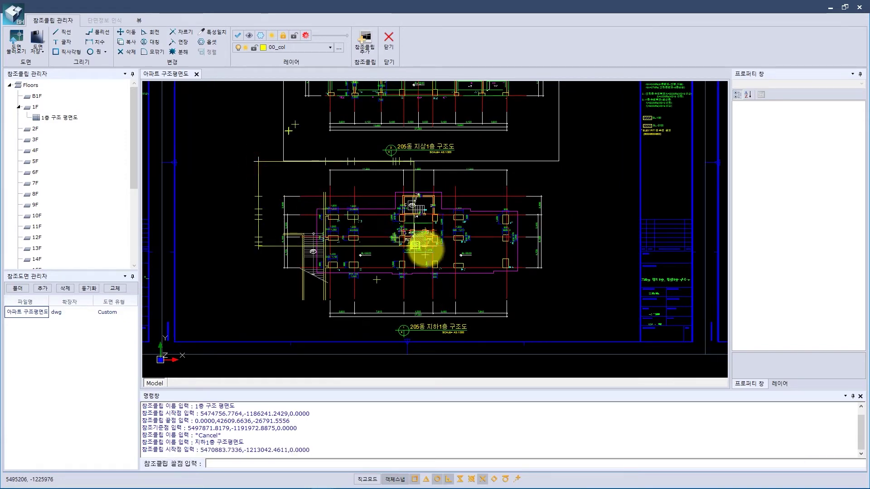
{"action": "left_click", "coordinate": [582, 341]}
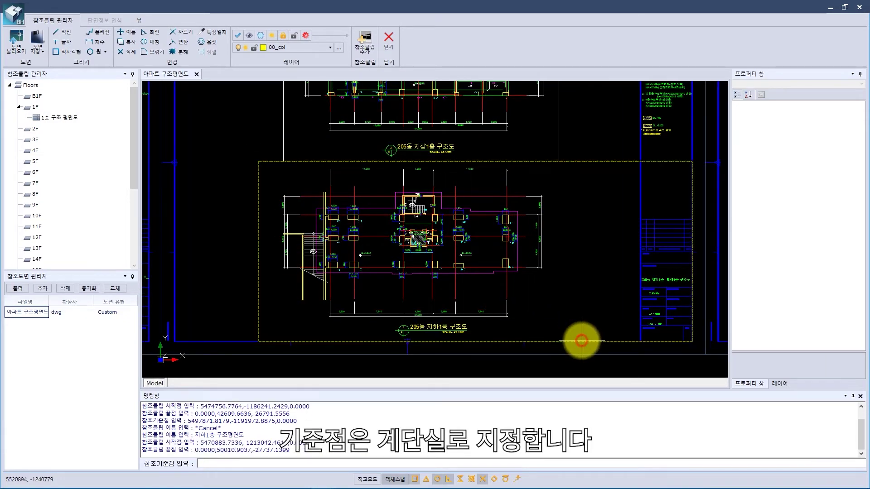
Set the B1F clip's base point at the inner stairwell corner where walls SW3 and SW1 meet
{"action": "scroll", "coordinate": [435, 196], "scroll_direction": "up", "scroll_amount": 6}
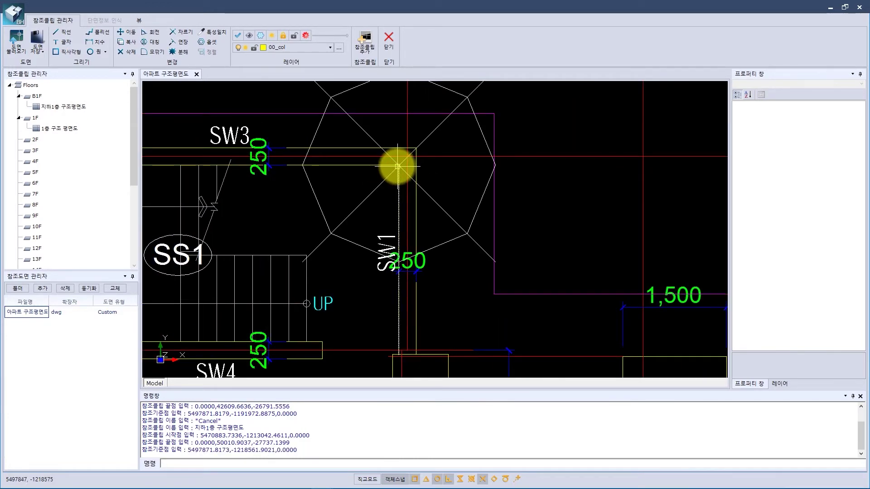
{"action": "scroll", "coordinate": [397, 168], "scroll_direction": "down", "scroll_amount": 6}
{"action": "scroll", "coordinate": [403, 170], "scroll_direction": "down", "scroll_amount": 2}
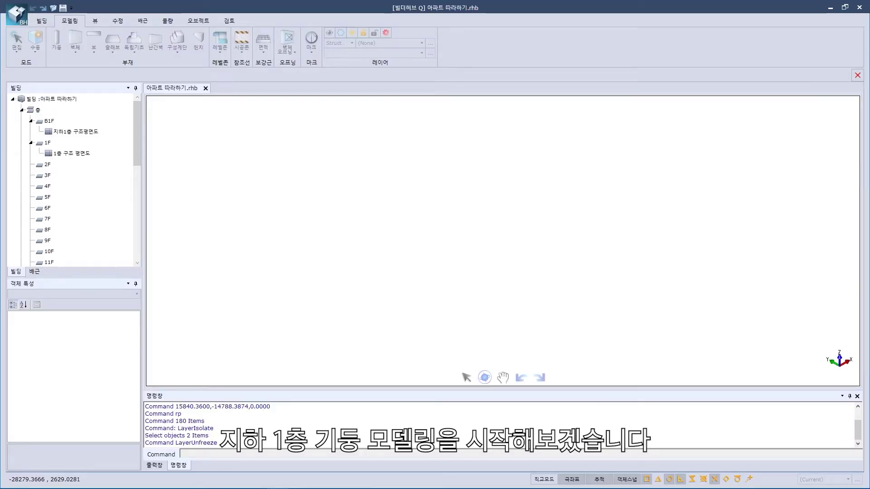
Open the B1F plan view and isolate the layers of the TC9 column outline and its label text with the LI command
{"action": "double_click", "coordinate": [76, 120]}
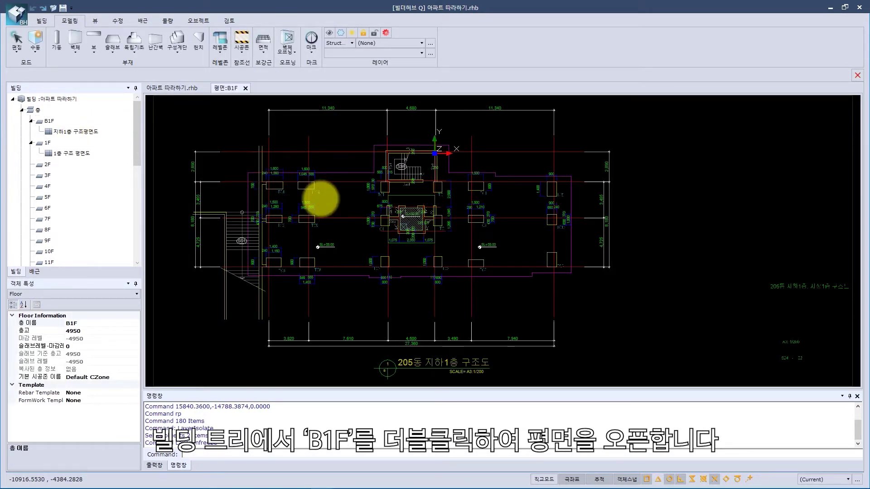
{"action": "scroll", "coordinate": [317, 215], "scroll_direction": "up", "scroll_amount": 2}
{"action": "scroll", "coordinate": [381, 140], "scroll_direction": "up", "scroll_amount": 3}
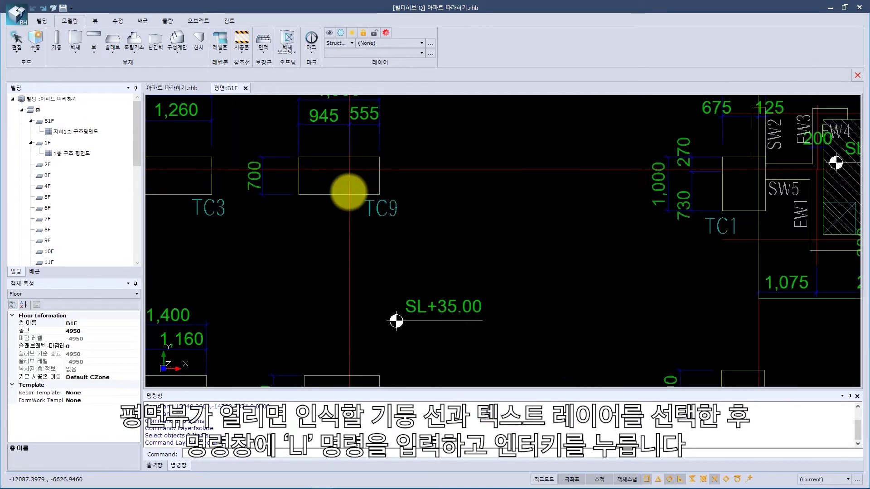
{"action": "left_click", "coordinate": [332, 196]}
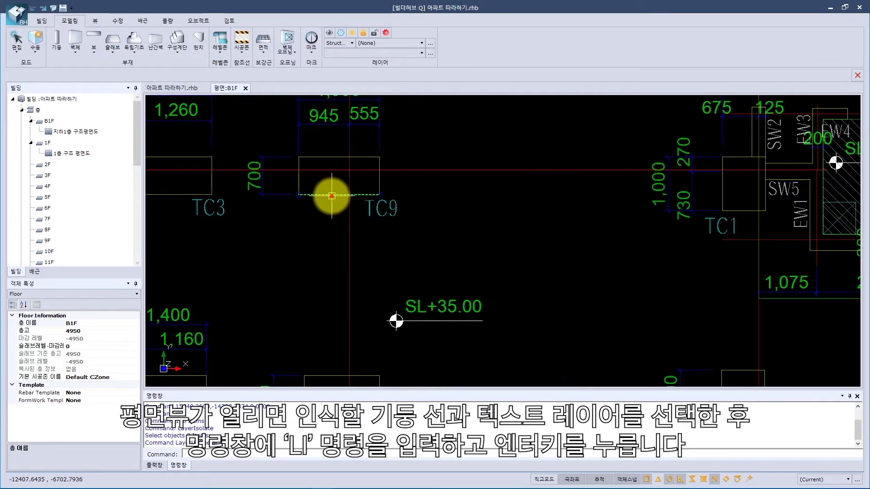
{"action": "left_click", "coordinate": [382, 212]}
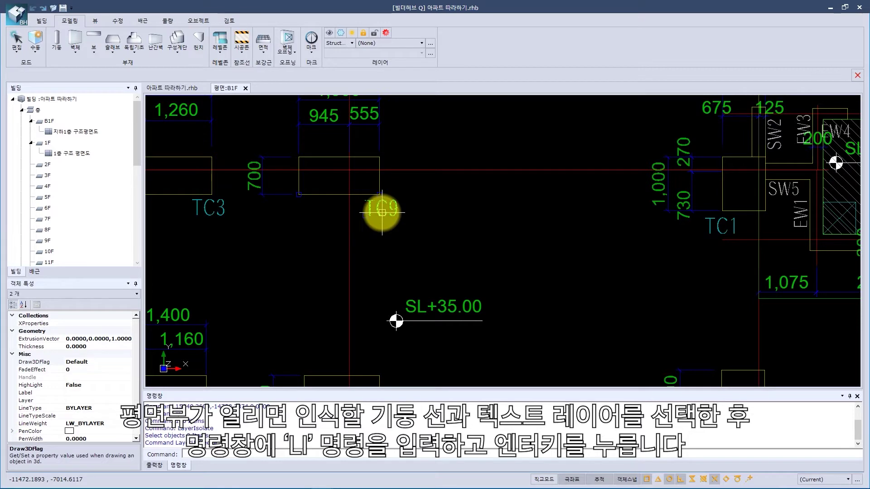
{"action": "type", "text": "L"}
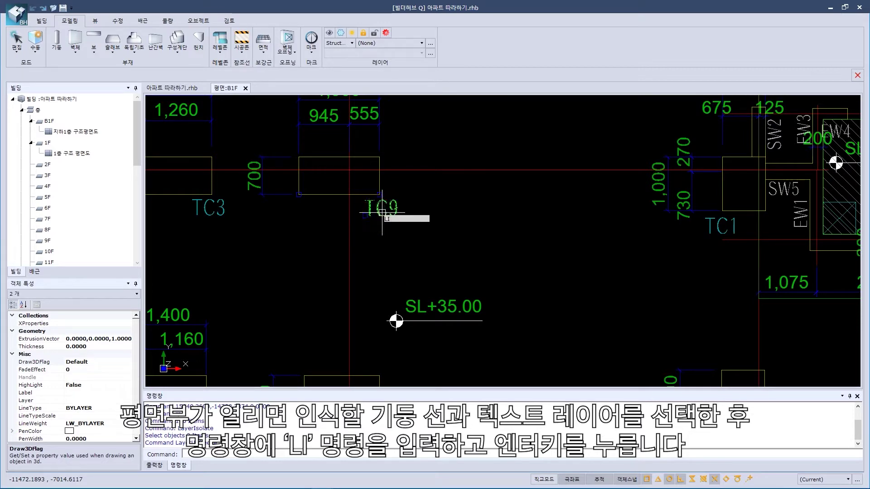
{"action": "type", "text": "I"}
{"action": "key", "text": "Return"}
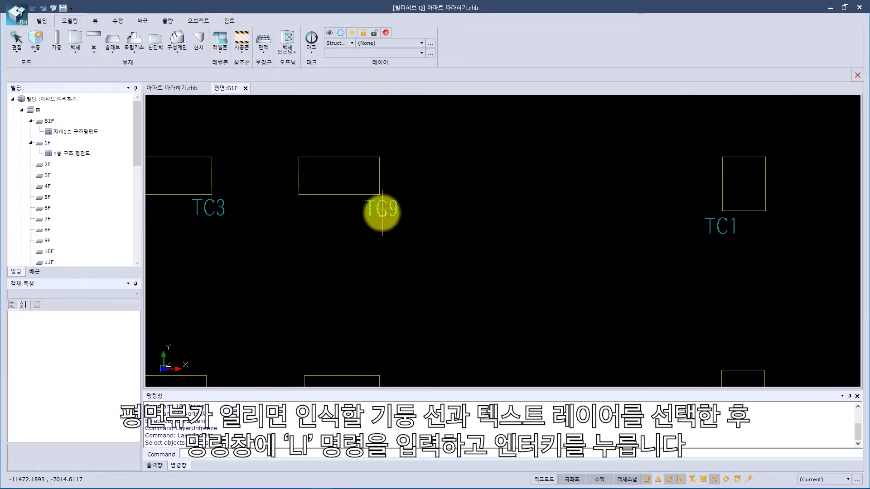
Select all the column outlines and labels in the B1F plan and switch modelling to 단일 인식 mode for columns
{"action": "scroll", "coordinate": [381, 213], "scroll_direction": "down", "scroll_amount": 2}
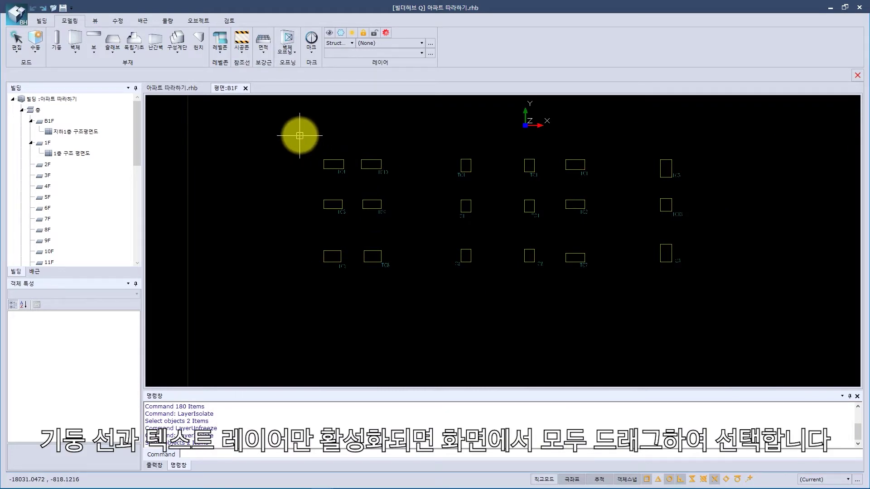
{"action": "left_click_drag", "start_coordinate": [299, 136], "coordinate": [728, 291]}
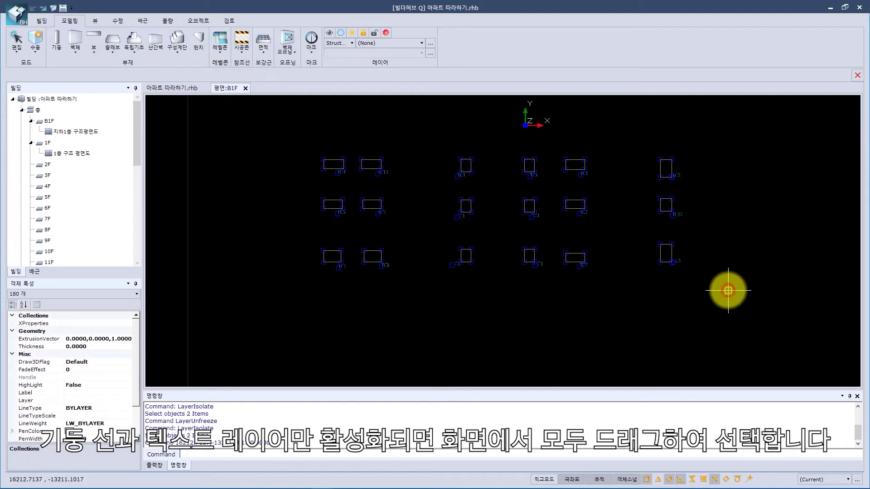
{"action": "left_click", "coordinate": [32, 56]}
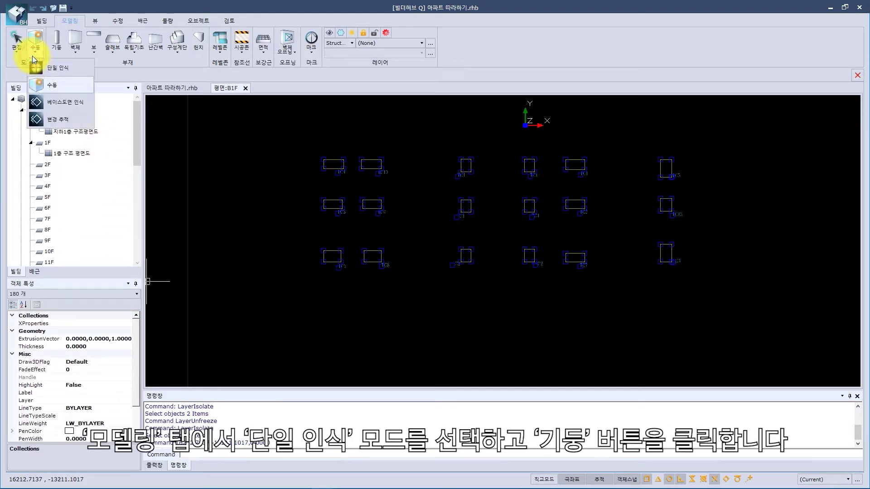
{"action": "left_click", "coordinate": [64, 70]}
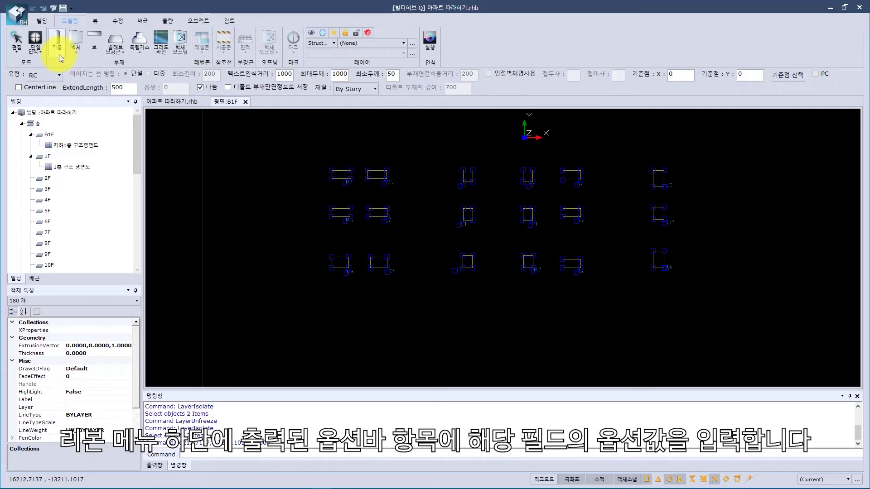
Set the column recognition options to 텍스트인식거리 500, 최대두께 1800 and 최소두께 500
{"action": "left_click", "coordinate": [292, 75]}
{"action": "type", "text": "500"}
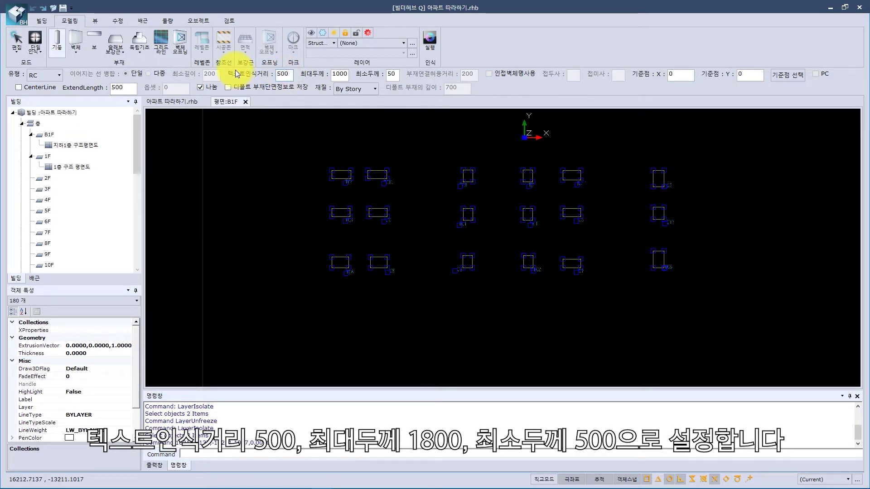
{"action": "key", "text": "Tab"}
{"action": "type", "text": "1800"}
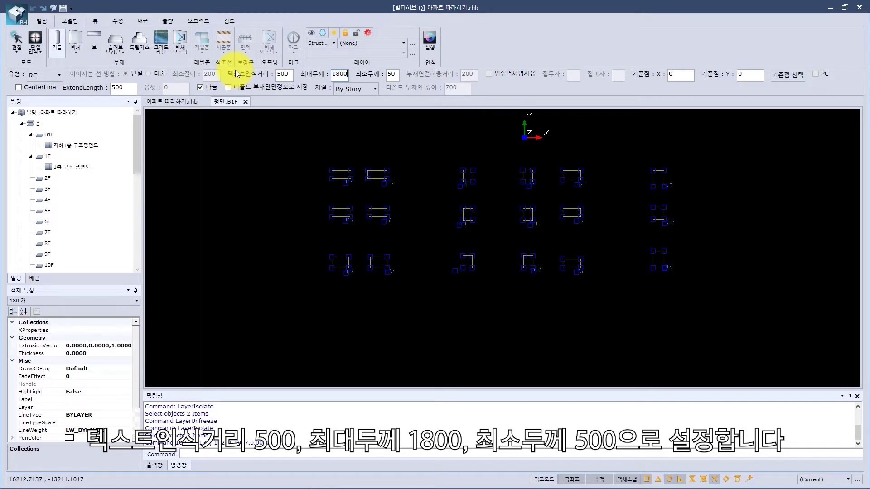
{"action": "key", "text": "Tab"}
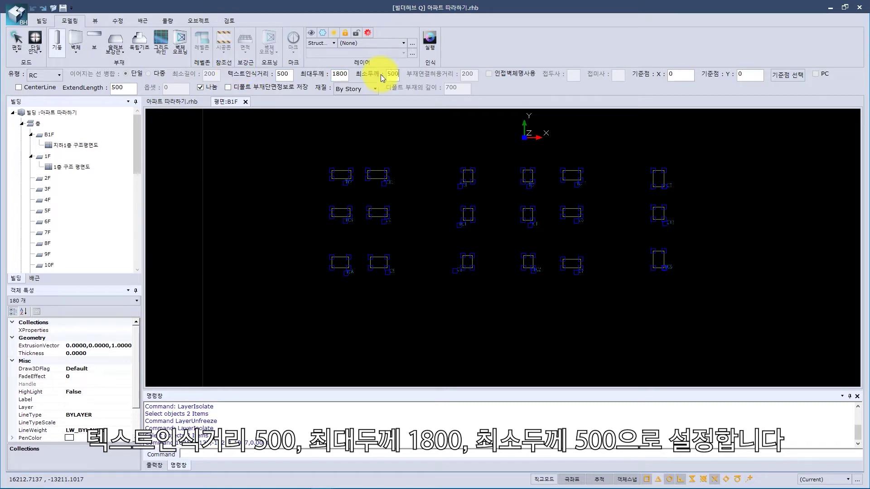
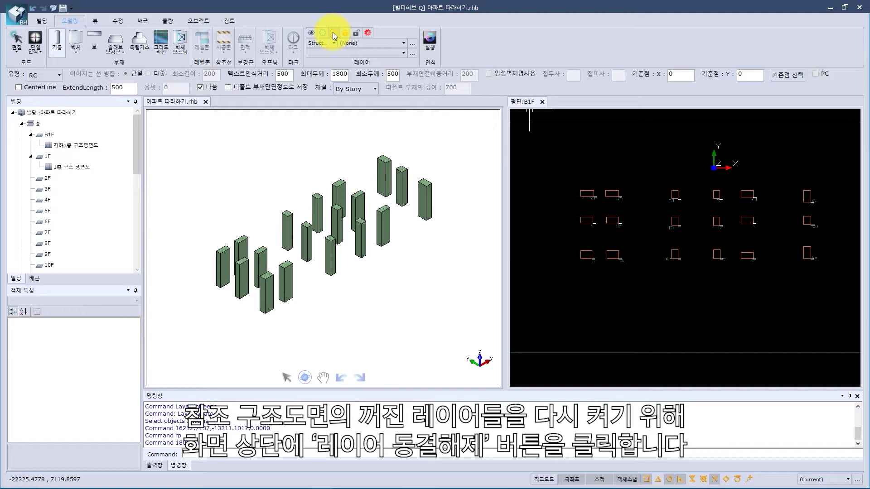
Unfreeze the reference drawing's layers and isolate the layers of the EW1 wall line and its label text
{"action": "left_click", "coordinate": [333, 33]}
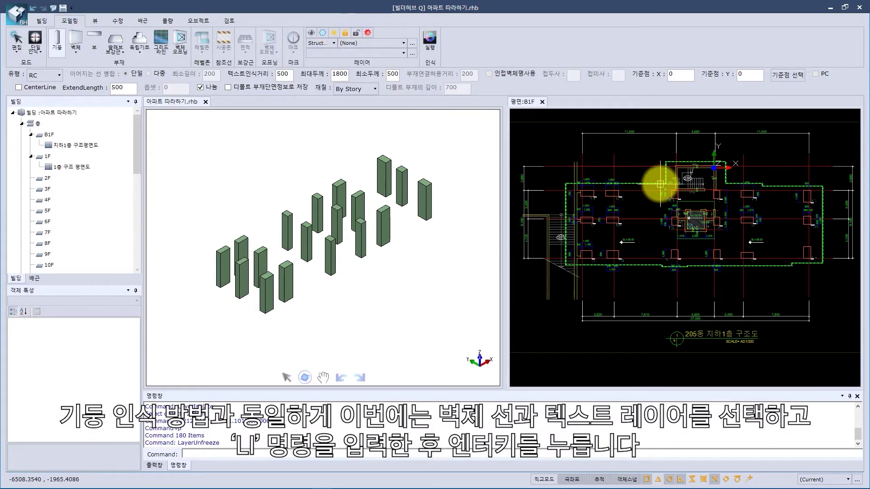
{"action": "scroll", "coordinate": [674, 186], "scroll_direction": "up", "scroll_amount": 5}
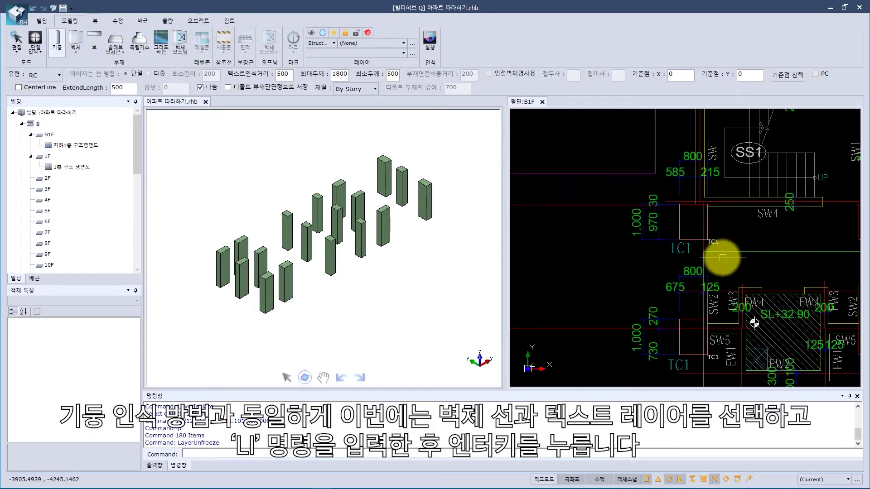
{"action": "scroll", "coordinate": [720, 262], "scroll_direction": "up", "scroll_amount": 2}
{"action": "middle_click_drag", "start_coordinate": [720, 262], "coordinate": [679, 189]}
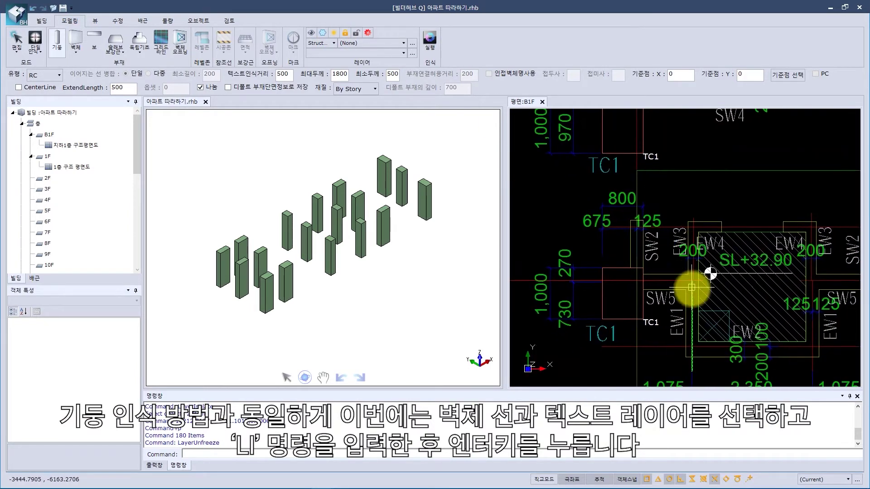
{"action": "left_click", "coordinate": [685, 312]}
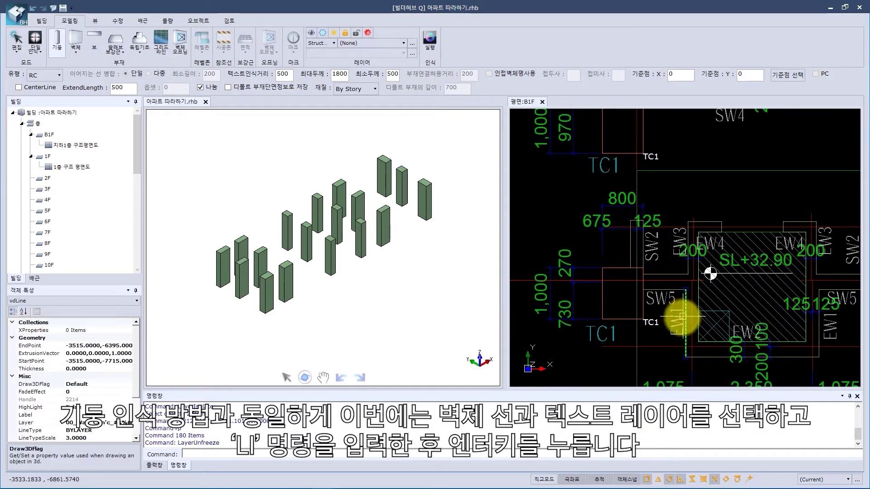
{"action": "left_click", "coordinate": [680, 320]}
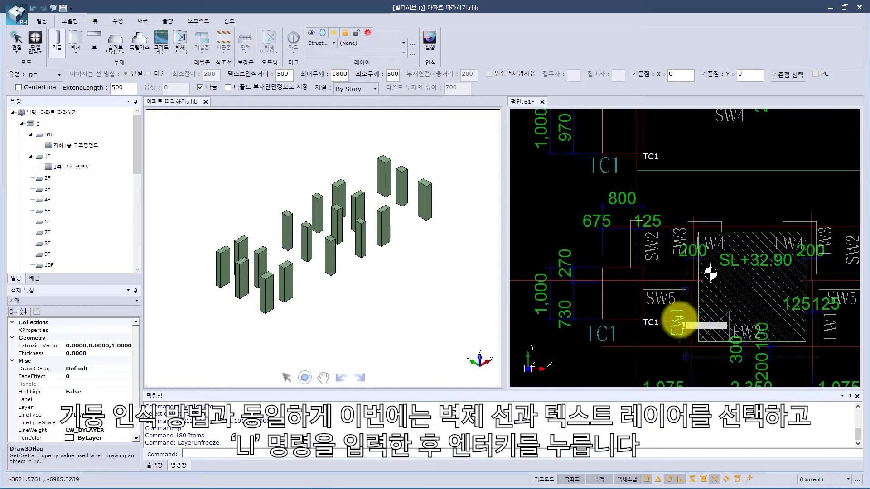
{"action": "left_click", "coordinate": [677, 320]}
Choose 단일 인식 mode with 벽체 as the member type to recognise in the B1F plan
{"action": "scroll", "coordinate": [679, 320], "scroll_direction": "down", "scroll_amount": 5}
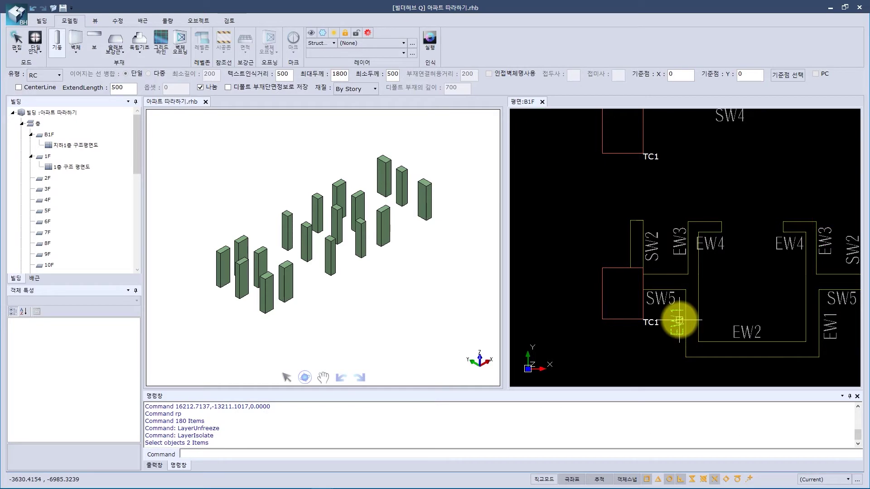
{"action": "scroll", "coordinate": [679, 320], "scroll_direction": "down", "scroll_amount": 3}
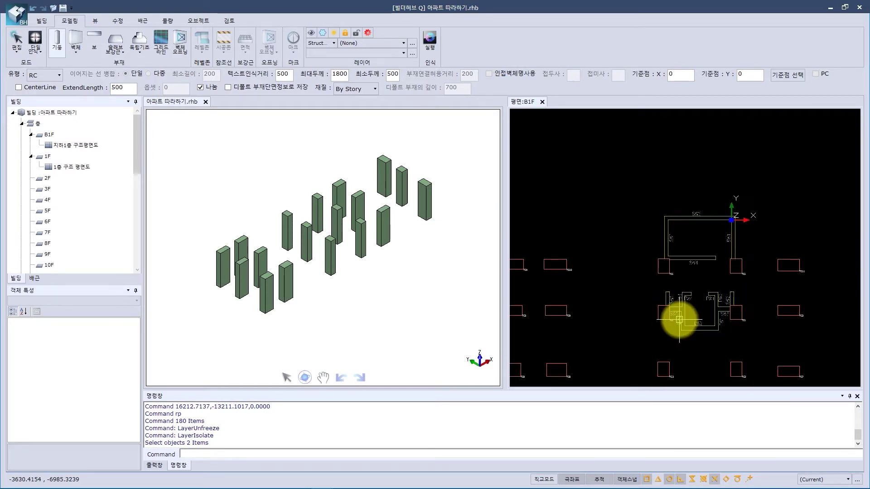
{"action": "scroll", "coordinate": [675, 304], "scroll_direction": "down", "scroll_amount": 2}
{"action": "middle_click_drag", "start_coordinate": [674, 300], "coordinate": [664, 262]}
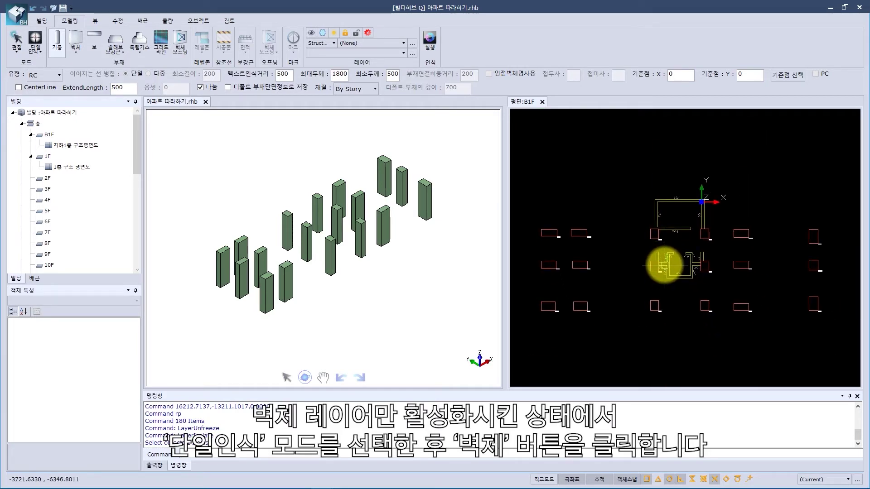
{"action": "left_click", "coordinate": [39, 48]}
{"action": "left_click", "coordinate": [56, 72]}
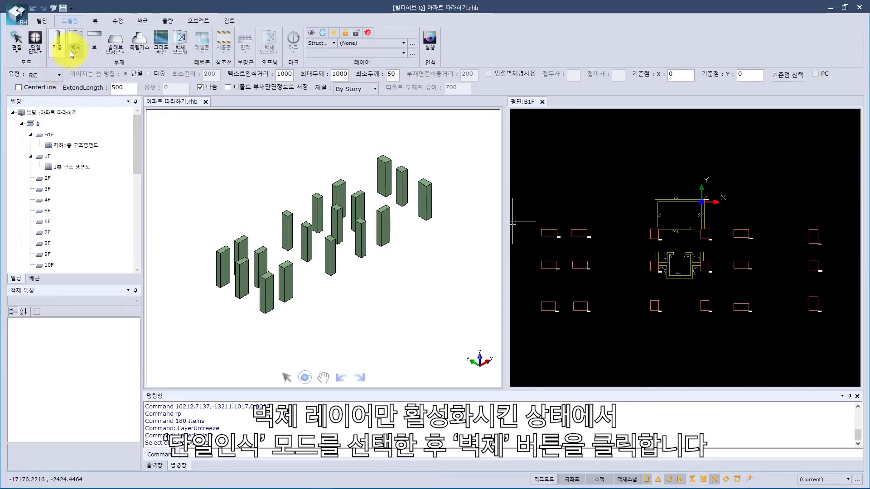
{"action": "left_click", "coordinate": [75, 47]}
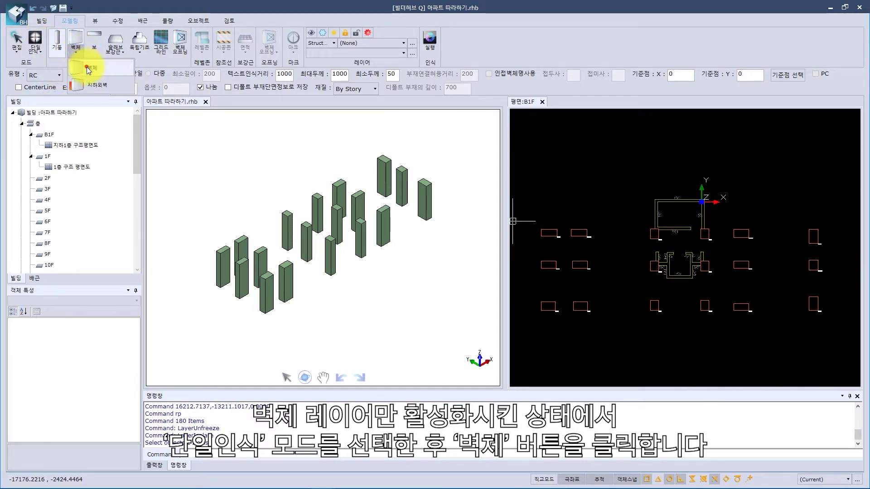
Set the wall recognition options to 최소길이 100, 텍스트인식거리 500, 최대두께 500 and 최소두께 50
{"action": "left_click", "coordinate": [216, 75]}
{"action": "key", "text": "BackSpace"}
{"action": "key", "text": "BackSpace"}
{"action": "key", "text": "BackSpace"}
{"action": "type", "text": "100"}
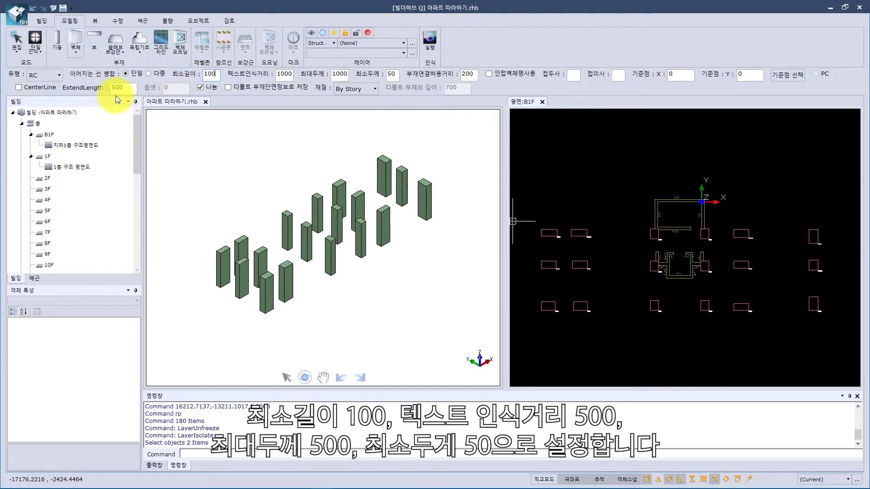
{"action": "double_click", "coordinate": [287, 75]}
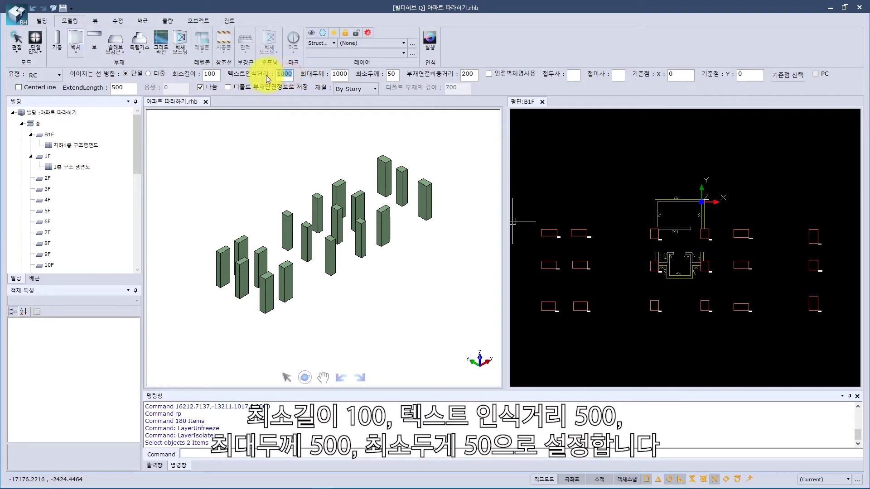
{"action": "type", "text": "500"}
{"action": "key", "text": "Tab"}
{"action": "type", "text": "500"}
{"action": "key", "text": "Tab"}
{"action": "type", "text": "50"}
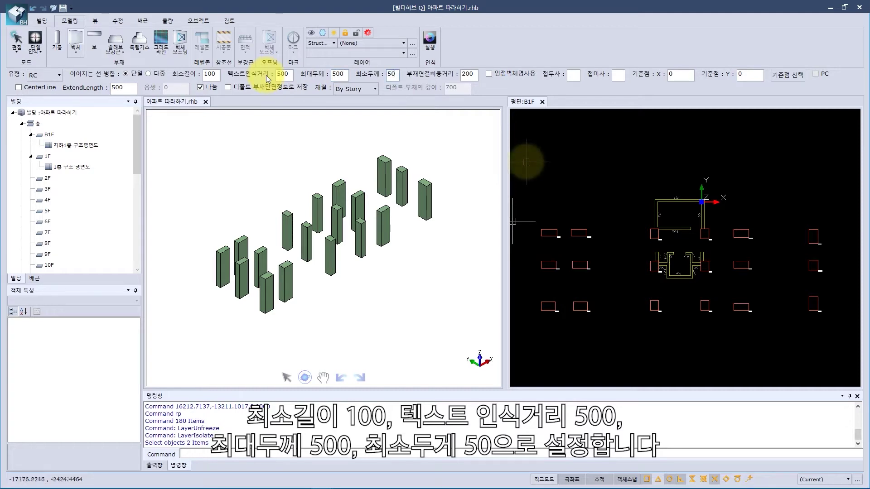
Run wall recognition on all the visible lines and labels of the B1F plan, and unfreeze the drawing layers
{"action": "left_click_drag", "start_coordinate": [527, 162], "coordinate": [832, 339]}
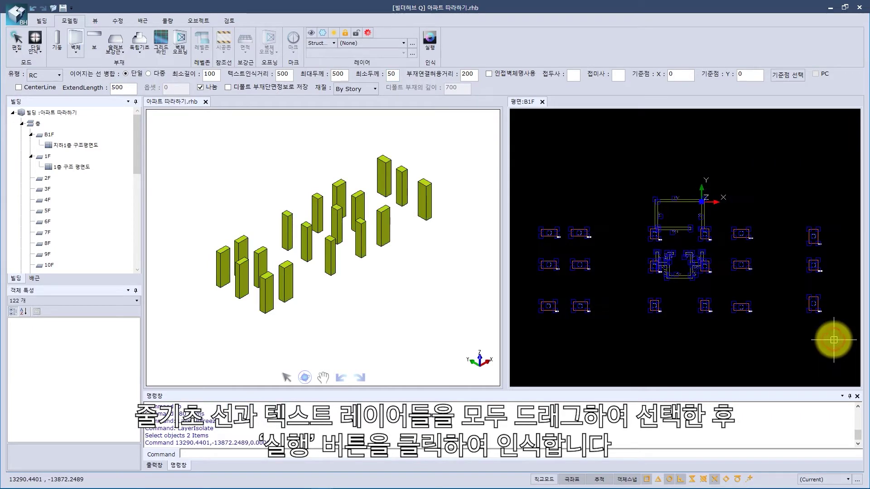
{"action": "left_click", "coordinate": [431, 47]}
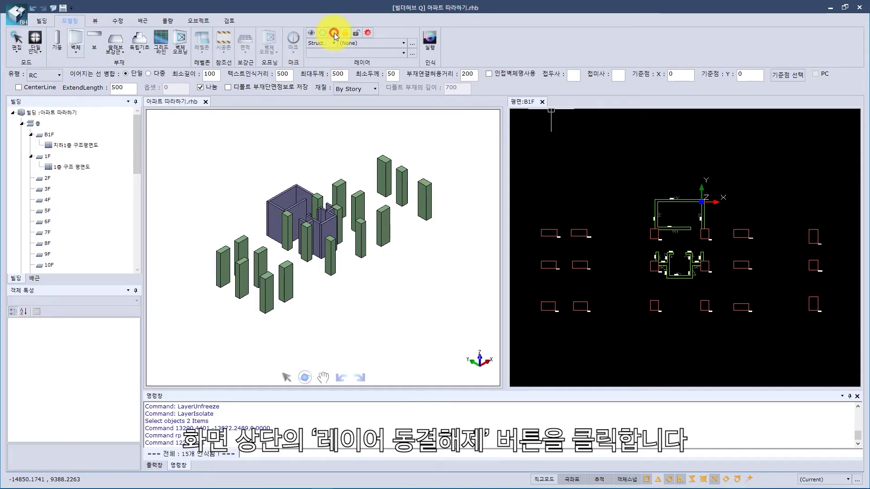
{"action": "left_click", "coordinate": [333, 34]}
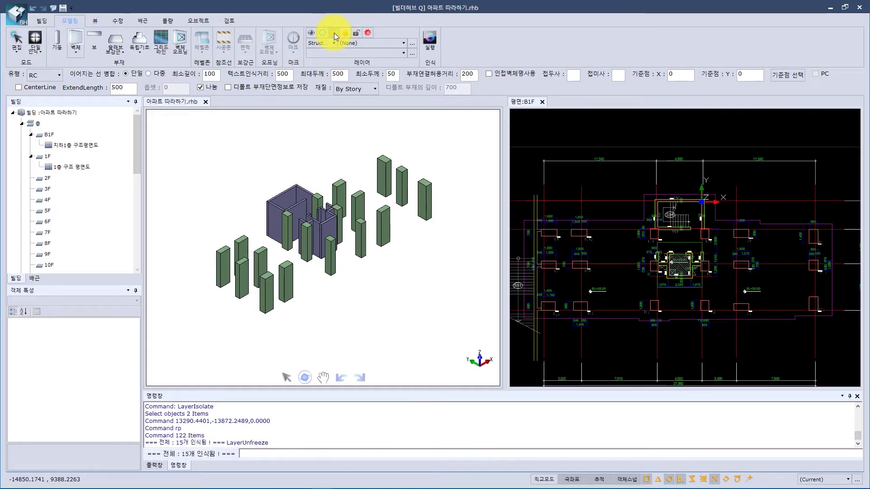
Switch modelling to 수동 mode and start the 슬래브 command with the 라인선택 method
{"action": "left_click", "coordinate": [41, 51]}
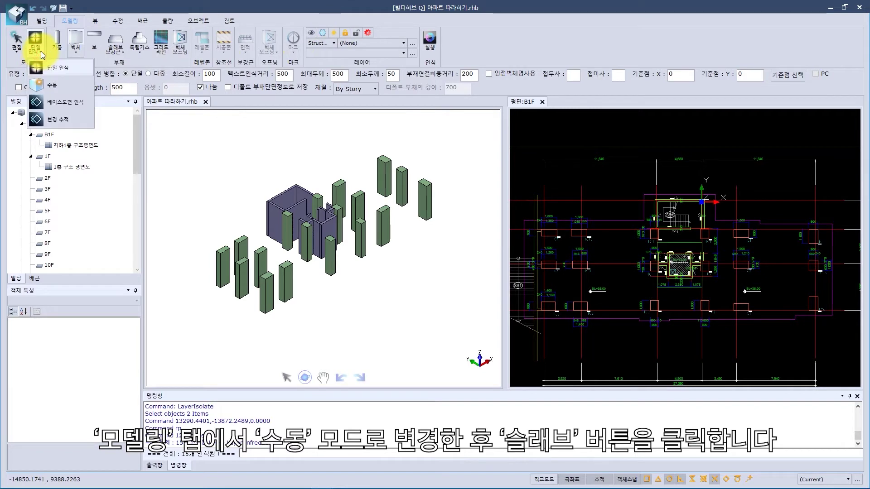
{"action": "left_click", "coordinate": [52, 84]}
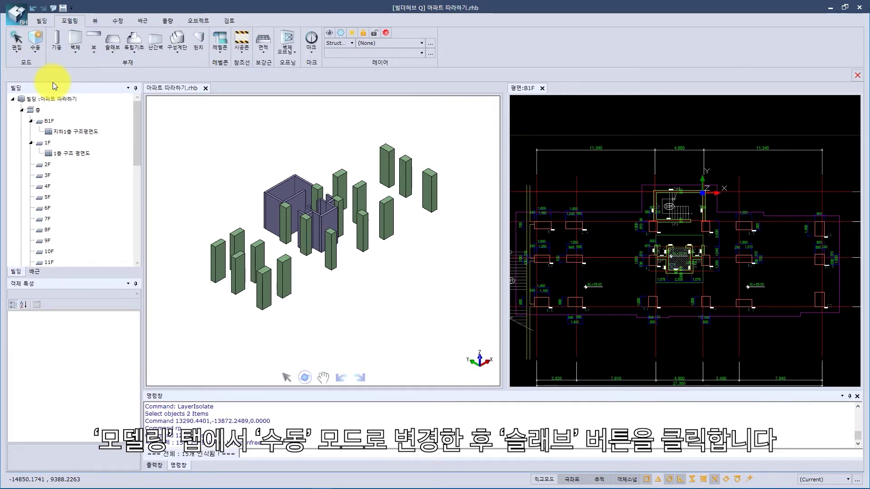
{"action": "left_click", "coordinate": [118, 55]}
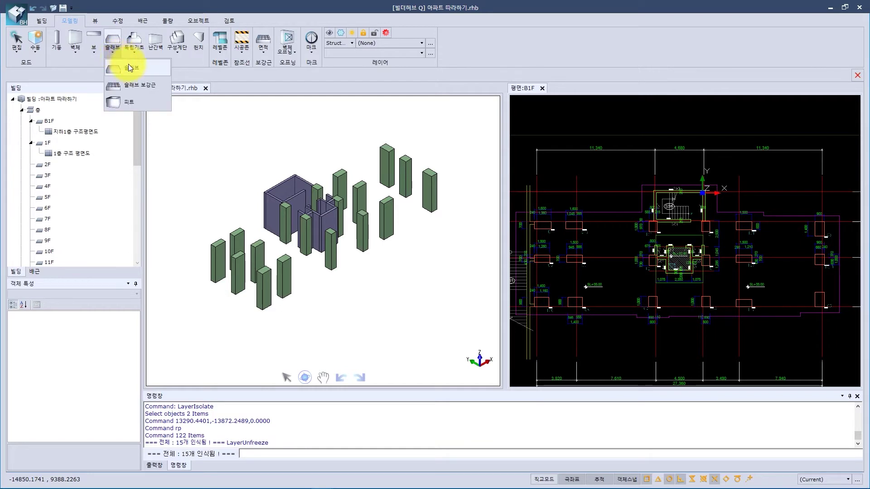
{"action": "left_click", "coordinate": [130, 68]}
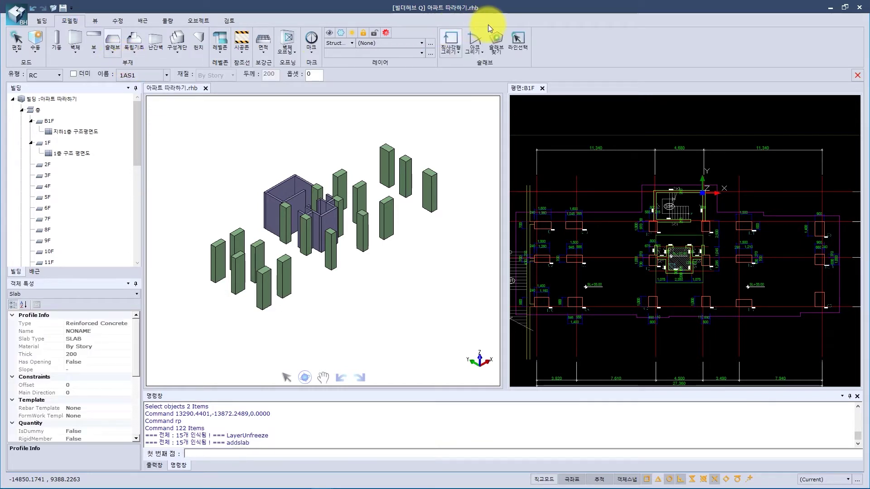
{"action": "left_click", "coordinate": [517, 43]}
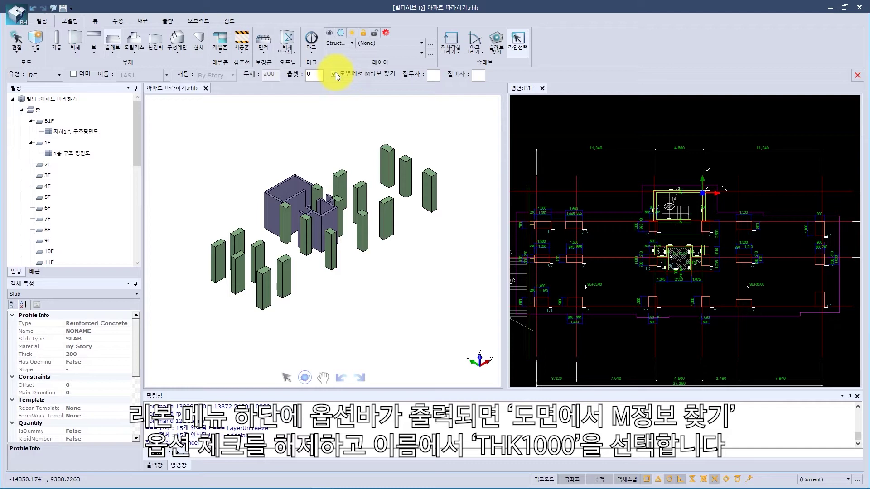
Turn off 도면에서 M정보 찾기 and choose THK1000 as the slab name
{"action": "left_click", "coordinate": [335, 73]}
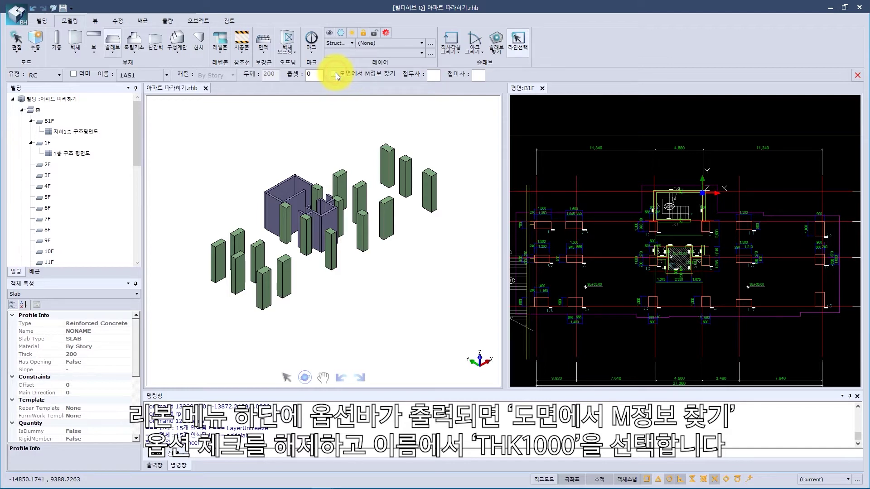
{"action": "left_click", "coordinate": [167, 75]}
{"action": "left_click_drag", "start_coordinate": [169, 93], "coordinate": [149, 135]}
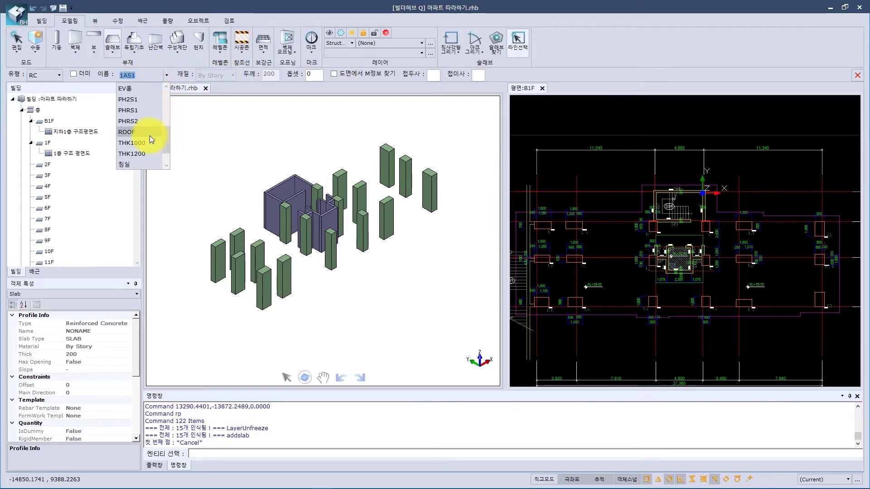
{"action": "left_click", "coordinate": [148, 141]}
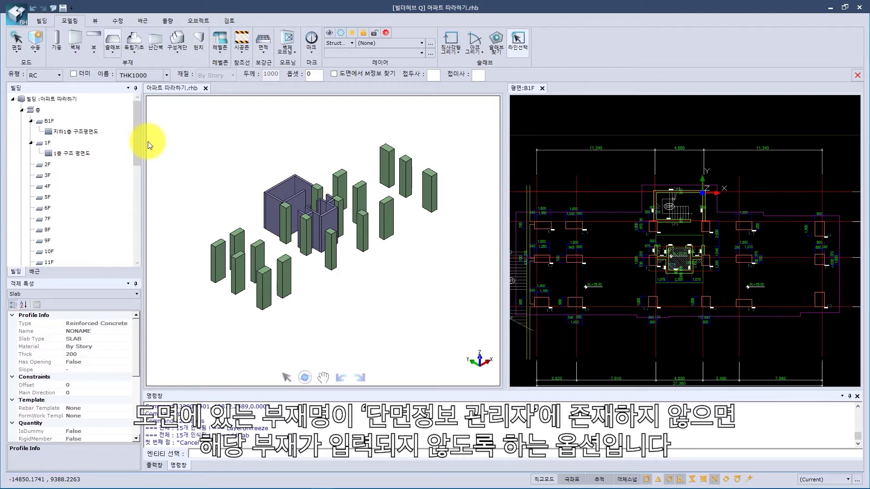
Create the THK1000 foundation slab from the magenta dashed building outline in the B1F plan
{"action": "scroll", "coordinate": [569, 173], "scroll_direction": "down", "scroll_amount": 1}
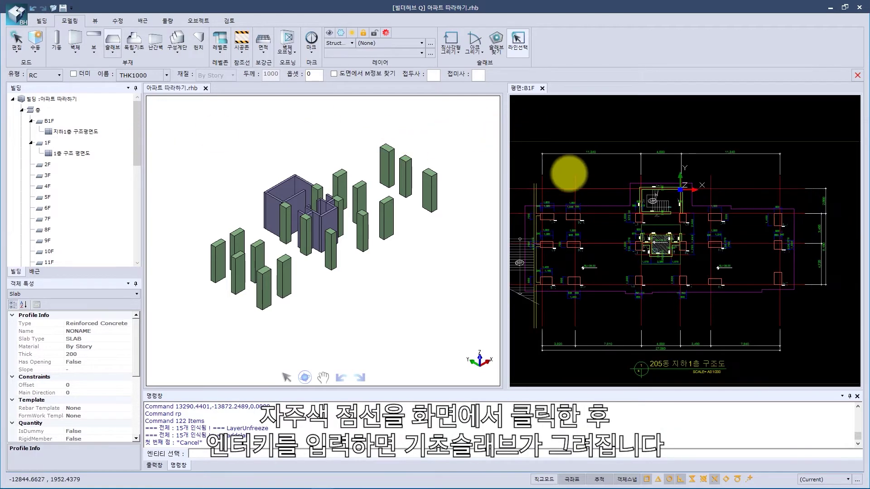
{"action": "left_click", "coordinate": [598, 205]}
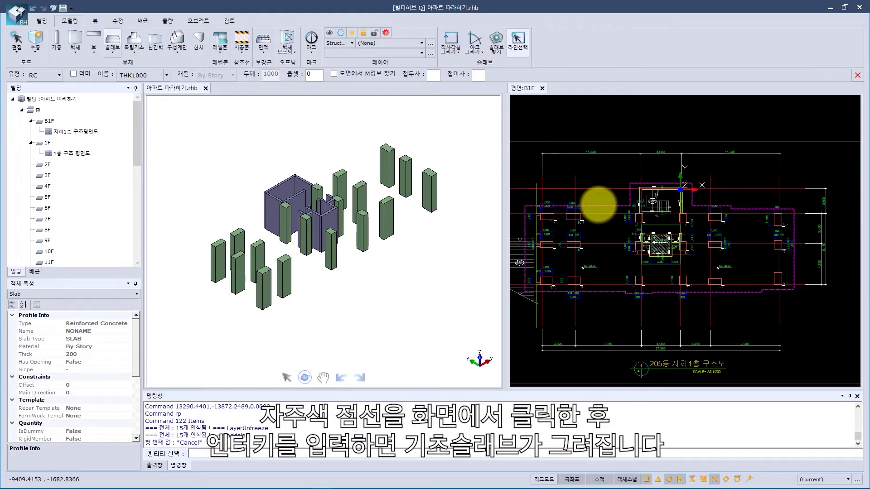
{"action": "key", "text": "Return"}
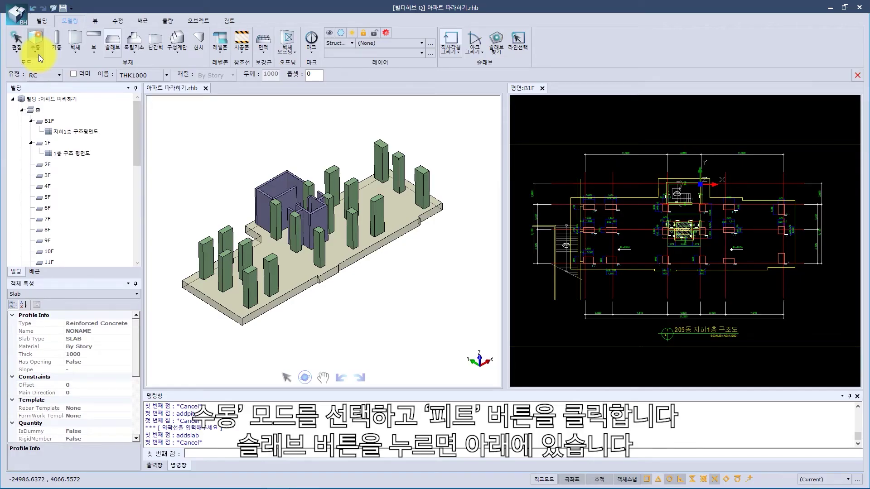
Start the 피트 command for PIT1 with 피트 깊이 2100, 두께 1000 and 집수정 깊이 600
{"action": "left_click", "coordinate": [112, 53]}
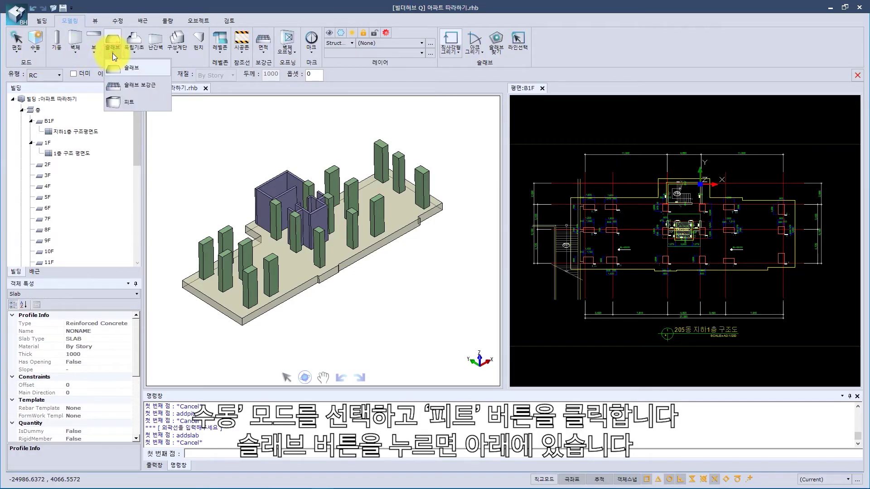
{"action": "left_click", "coordinate": [133, 99]}
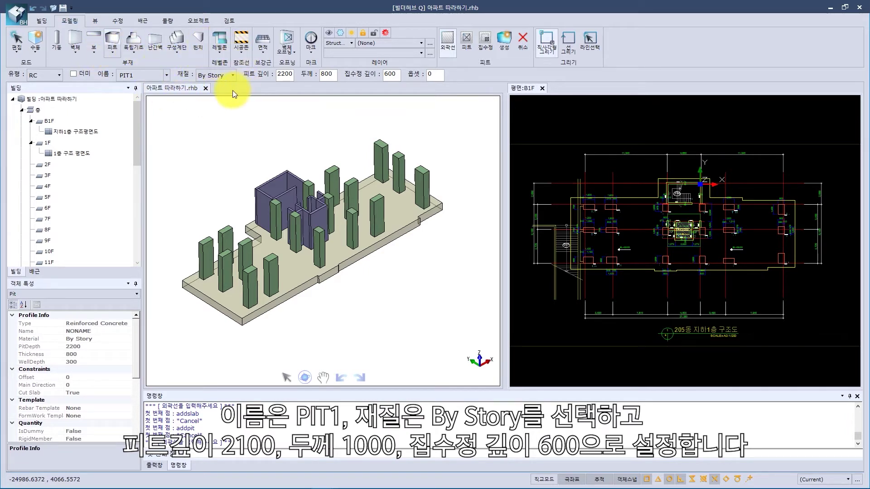
{"action": "double_click", "coordinate": [285, 74]}
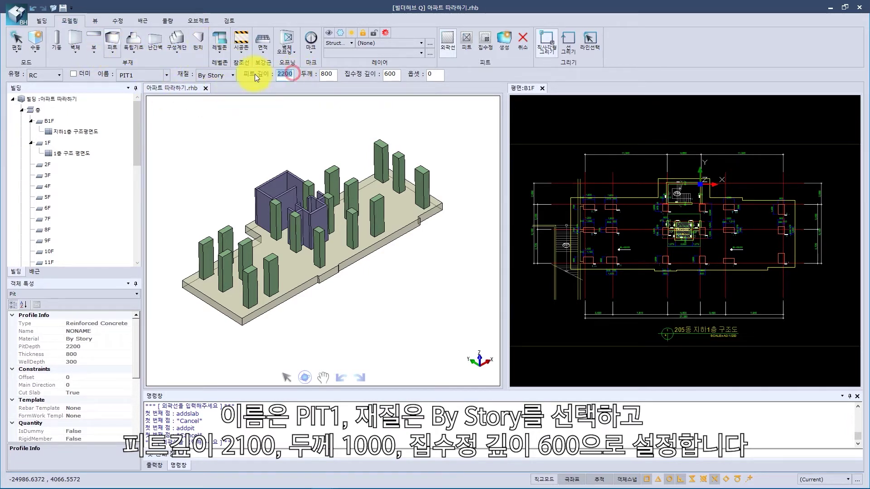
{"action": "type", "text": "2100"}
{"action": "key", "text": "Tab"}
{"action": "type", "text": "1000"}
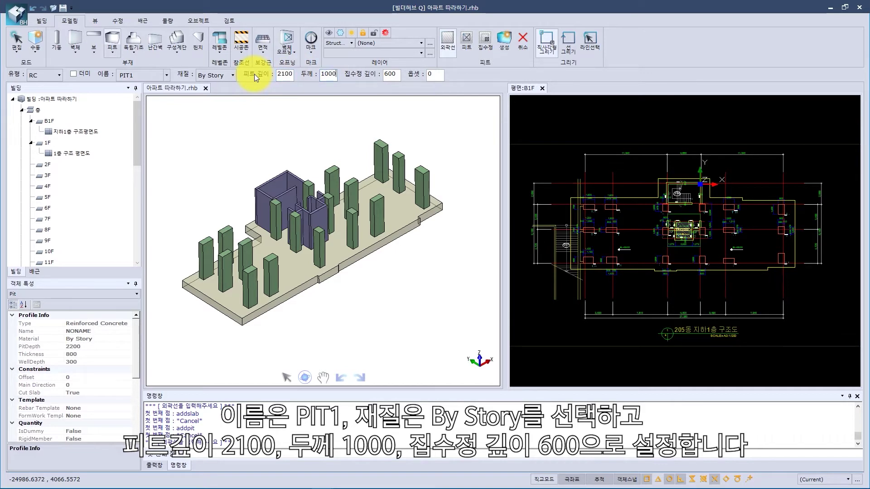
{"action": "key", "text": "Tab"}
{"action": "type", "text": "600"}
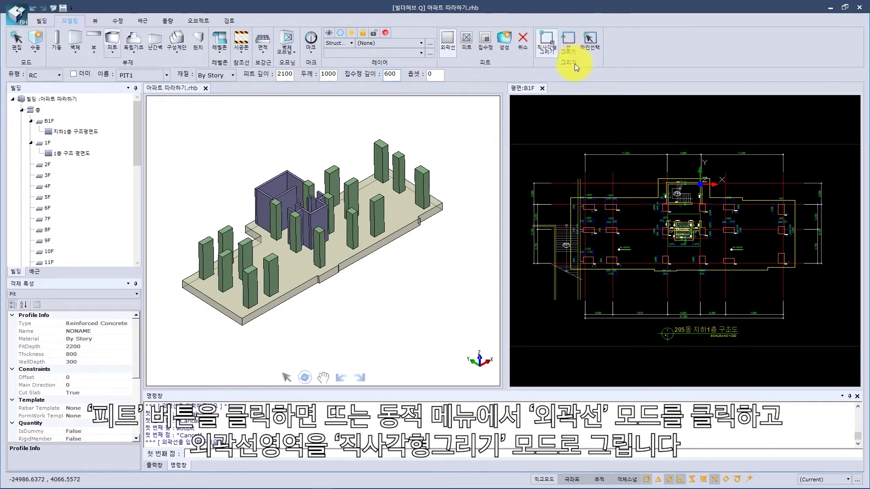
Draw the pit's 외곽선 as a rectangle from -4465,-4075 to 35,-8615 around the elevator core in the B1F plan
{"action": "scroll", "coordinate": [689, 204], "scroll_direction": "up", "scroll_amount": 10}
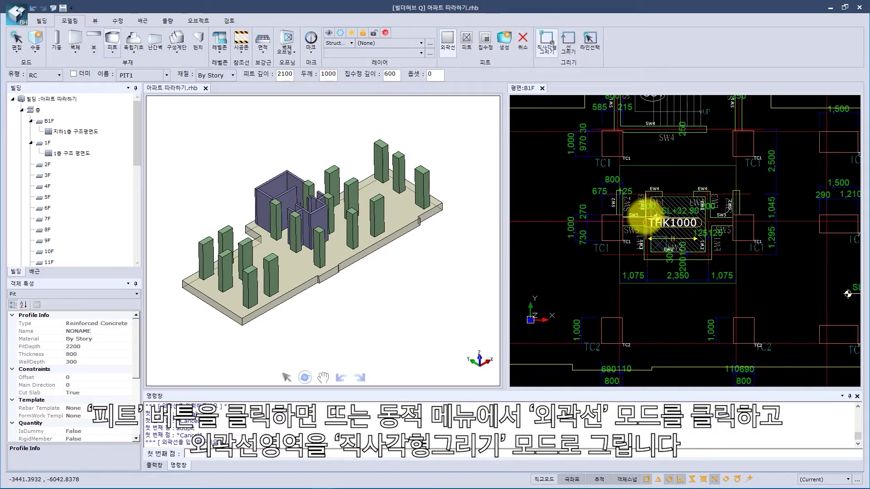
{"action": "left_click", "coordinate": [600, 129]}
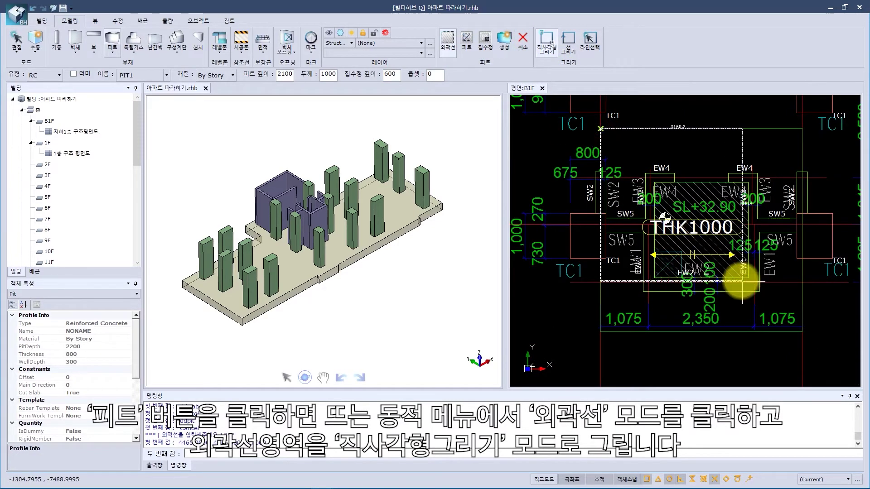
{"action": "left_click", "coordinate": [794, 324]}
{"action": "scroll", "coordinate": [795, 326], "scroll_direction": "up", "scroll_amount": 3}
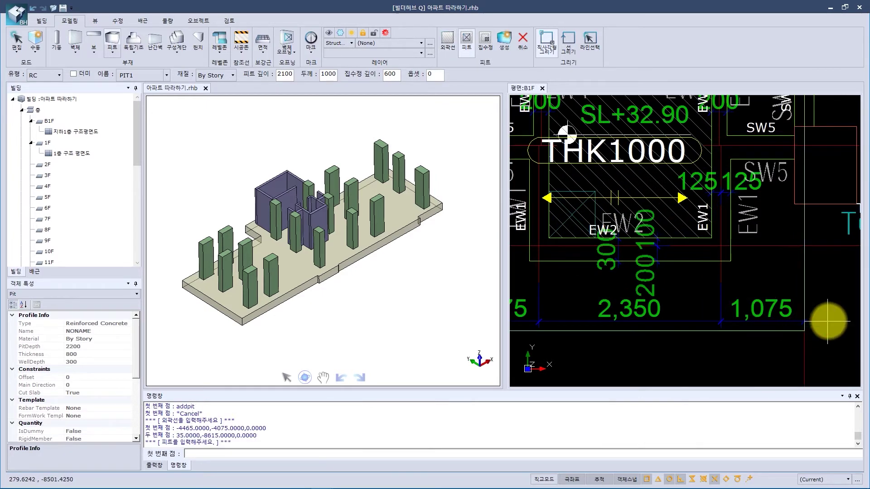
{"action": "scroll", "coordinate": [634, 212], "scroll_direction": "down", "scroll_amount": 3}
{"action": "scroll", "coordinate": [636, 211], "scroll_direction": "down", "scroll_amount": 2}
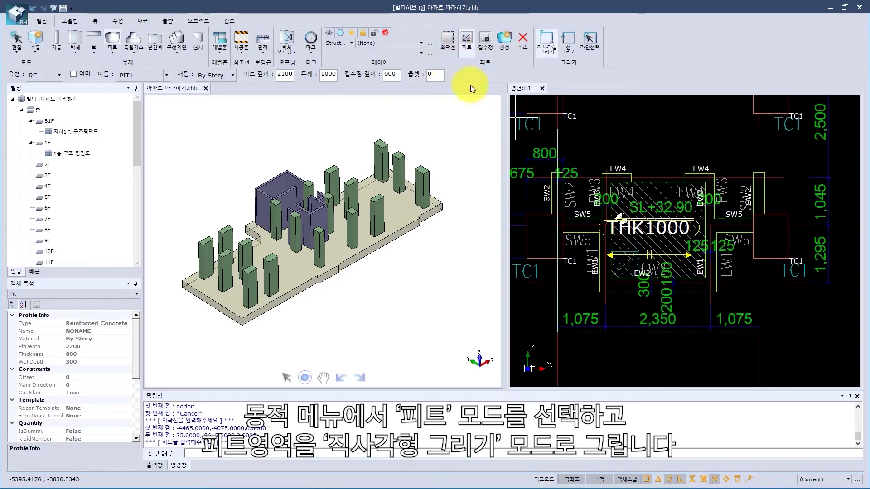
Draw the 피트 area as a rectangle from -3465,-5075 to -915,-7715 along the outer edges of the elevator walls
{"action": "scroll", "coordinate": [617, 174], "scroll_direction": "up", "scroll_amount": 2}
{"action": "scroll", "coordinate": [618, 173], "scroll_direction": "up", "scroll_amount": 1}
{"action": "left_click", "coordinate": [590, 172]}
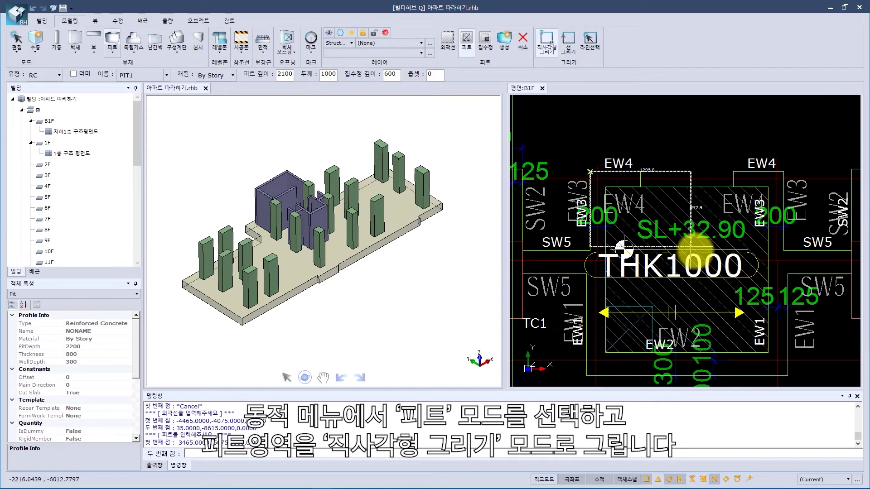
{"action": "left_click", "coordinate": [788, 375]}
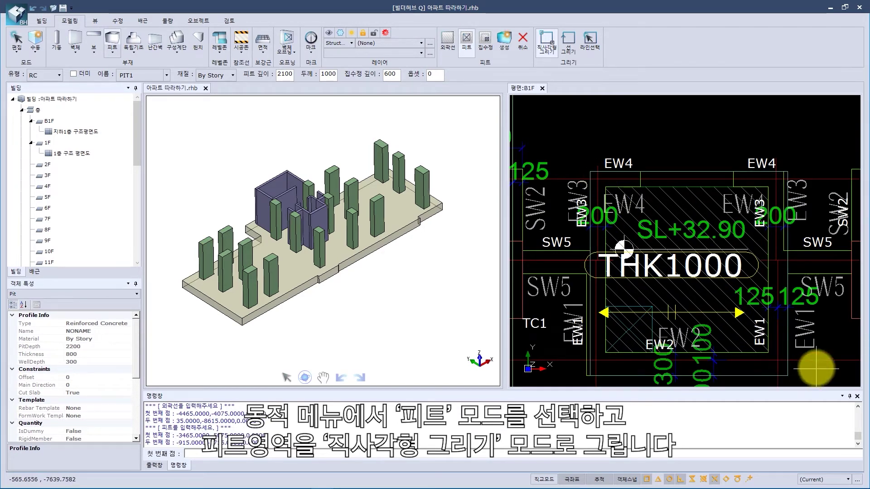
Draw the 집수정 area as a rectangle from -3265,-6815 to -2665,-7415 over the crossed square inside the pit
{"action": "left_click", "coordinate": [489, 45]}
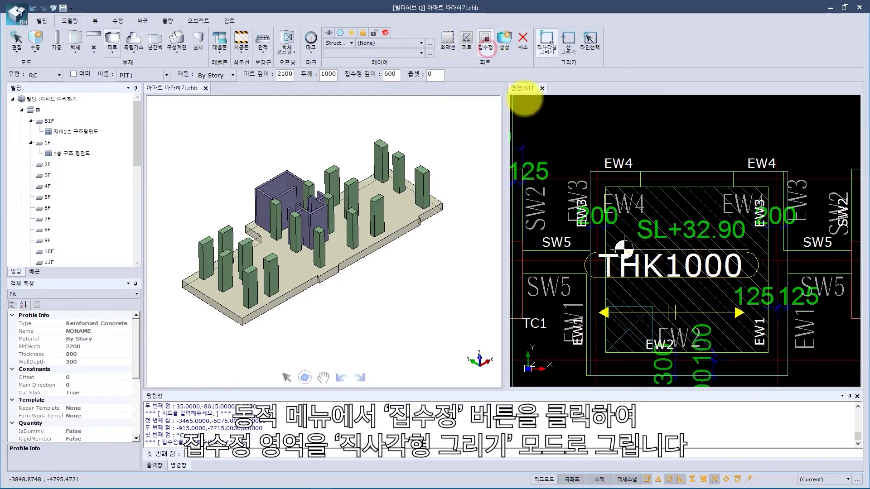
{"action": "scroll", "coordinate": [606, 307], "scroll_direction": "up", "scroll_amount": 3}
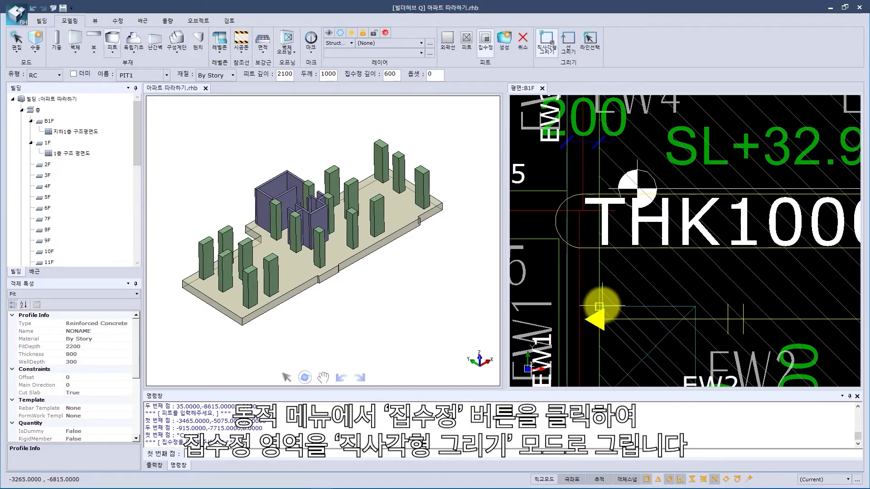
{"action": "left_click", "coordinate": [599, 306]}
{"action": "scroll", "coordinate": [599, 307], "scroll_direction": "down", "scroll_amount": 3}
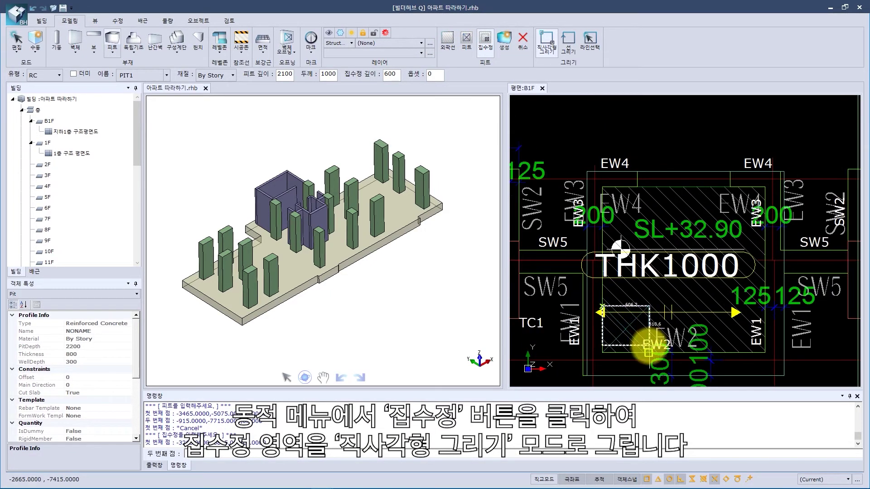
{"action": "left_click", "coordinate": [648, 352]}
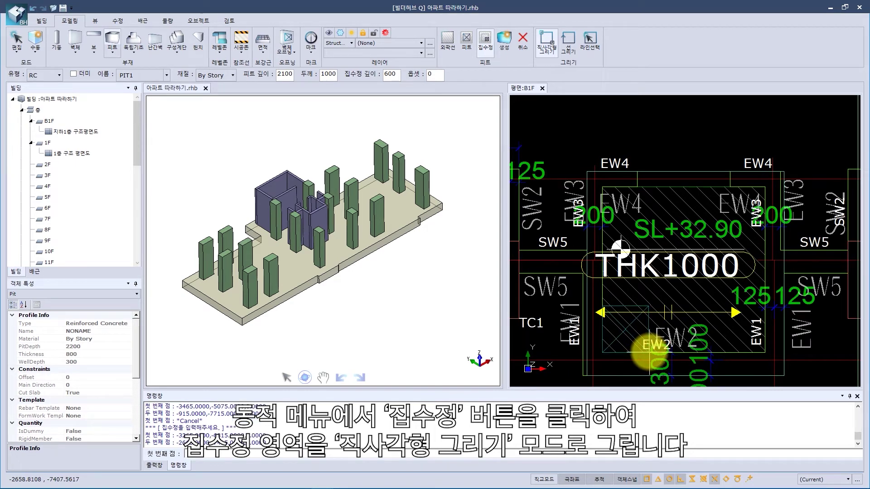
Generate pit PIT1 from the drawn outline, pit and sump areas, and check it in the 3D model
{"action": "left_click", "coordinate": [504, 42]}
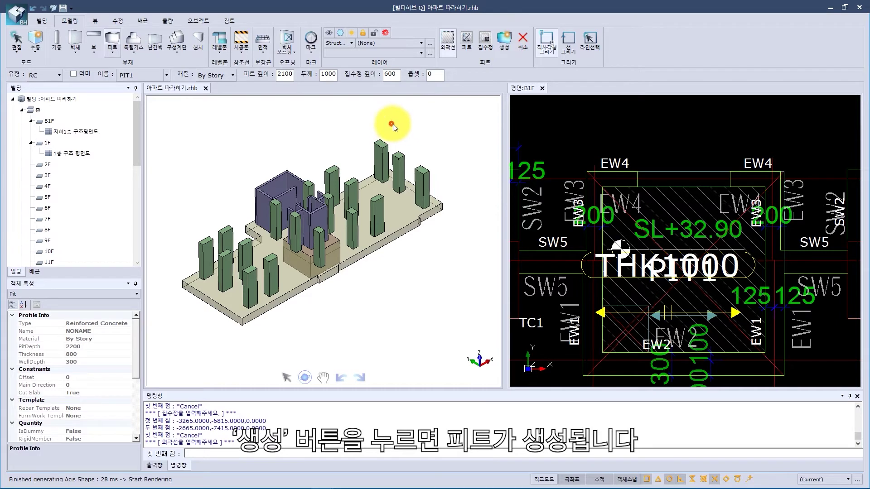
{"action": "key", "text": "Escape"}
{"action": "left_click_drag", "start_coordinate": [401, 147], "coordinate": [389, 277]}
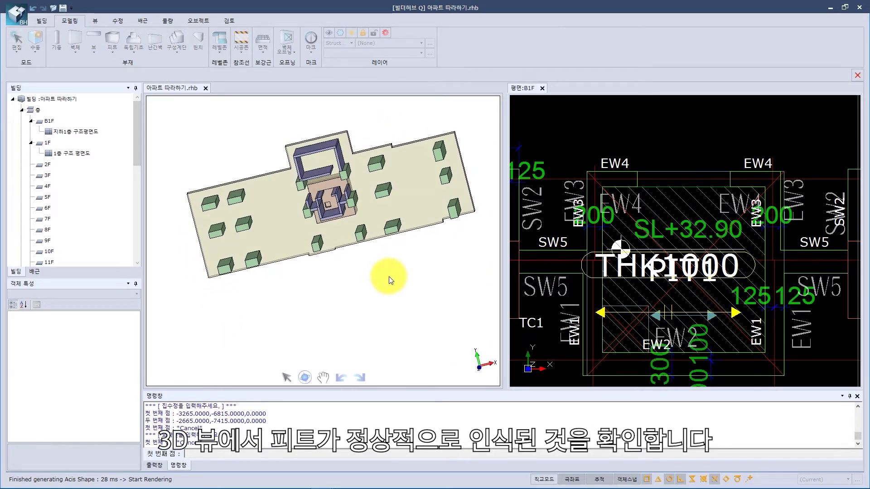
{"action": "left_click_drag", "start_coordinate": [387, 308], "coordinate": [390, 210]}
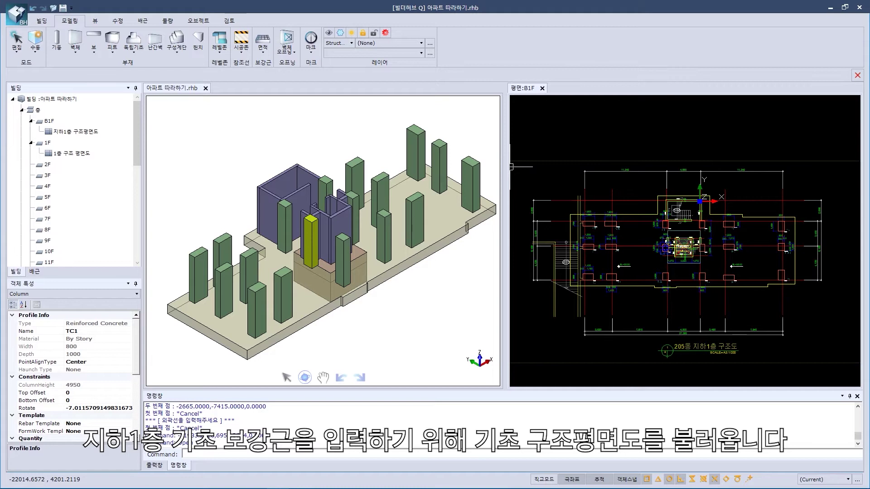
Open the drawing 기초구조평면도 from the 도면 folder in the B1F plan view with the Open command
{"action": "left_click", "coordinate": [202, 455]}
{"action": "type", "text": "open"}
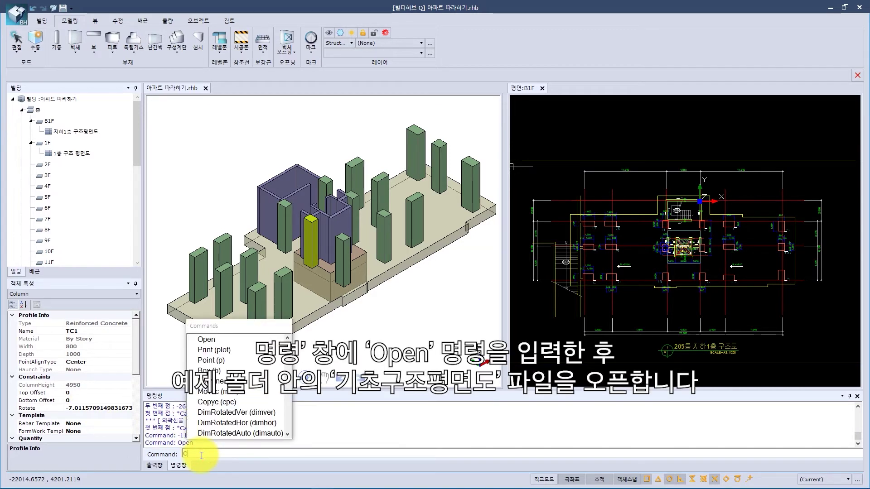
{"action": "key", "text": "Return"}
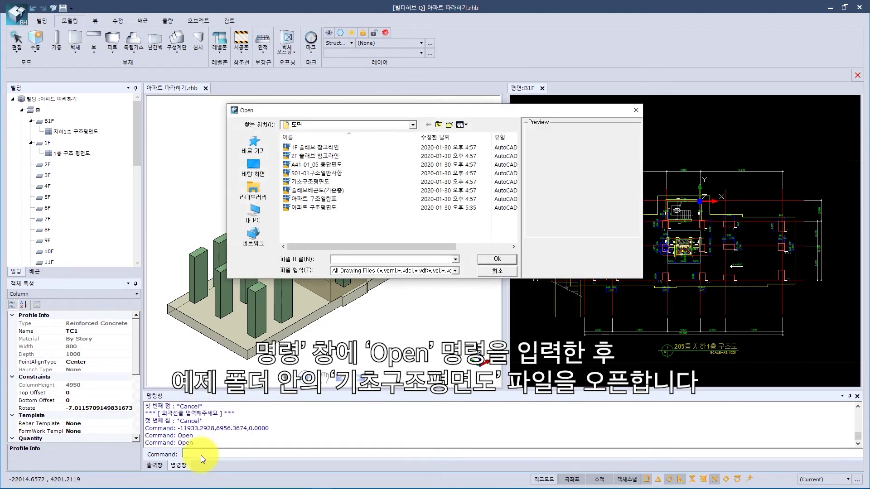
{"action": "left_click", "coordinate": [357, 183]}
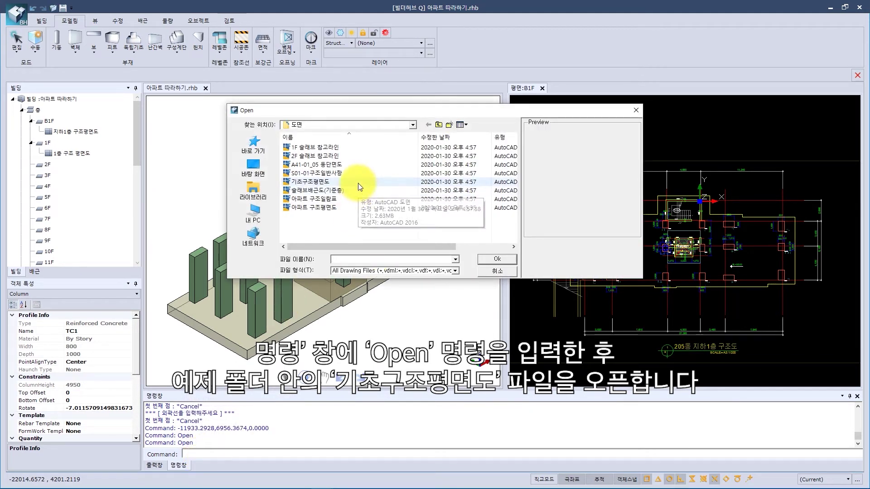
{"action": "left_click", "coordinate": [489, 259]}
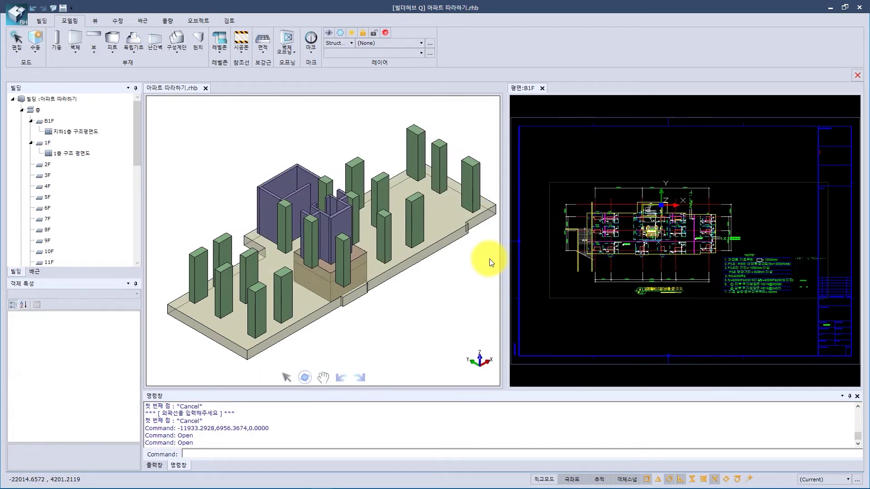
Start slab reinforcement (슬래브 보강근) in 존 mode with 라인선택, enabling 하부 X and 하부 Y at HD19@200
{"action": "left_click", "coordinate": [111, 52]}
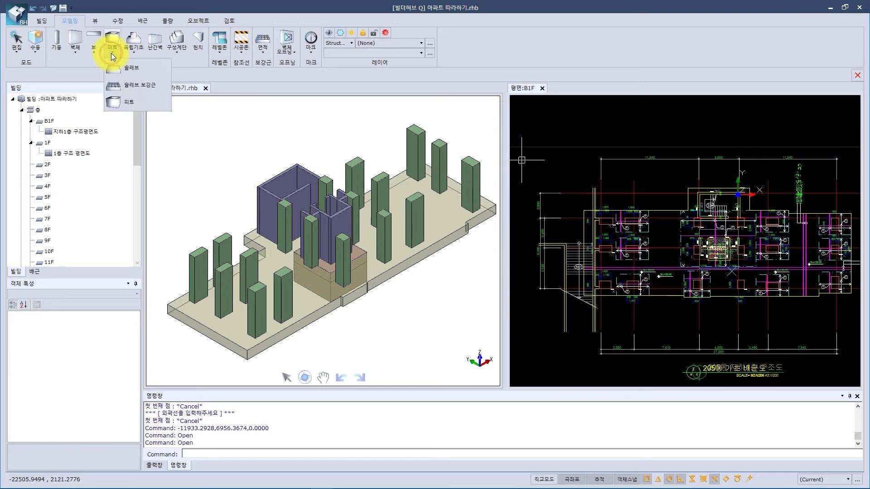
{"action": "left_click", "coordinate": [139, 84]}
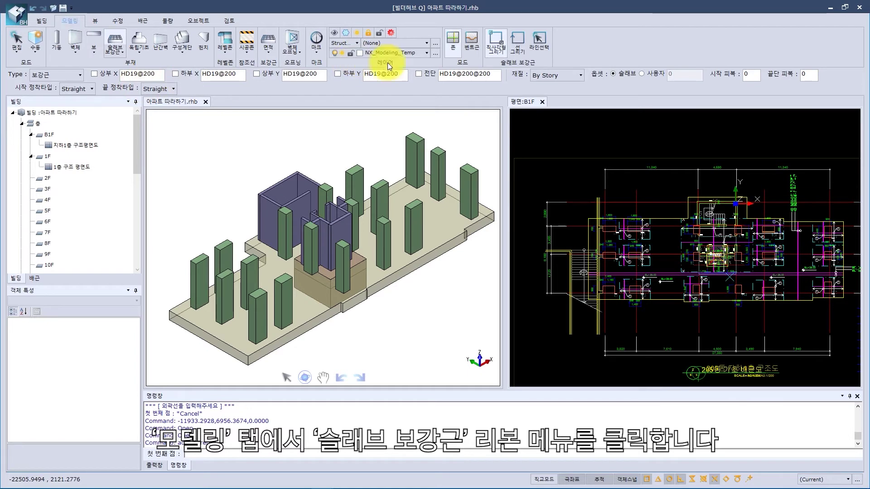
{"action": "left_click", "coordinate": [453, 55]}
{"action": "left_click", "coordinate": [536, 48]}
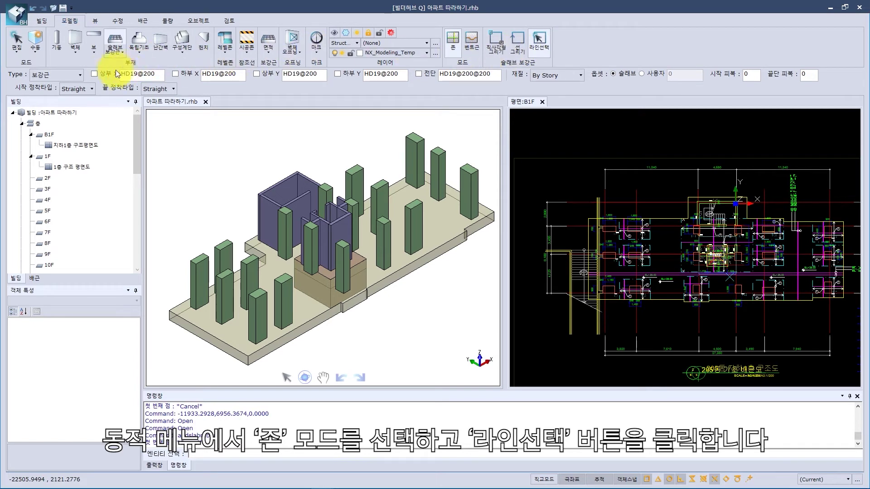
{"action": "left_click", "coordinate": [175, 73]}
{"action": "left_click", "coordinate": [336, 74]}
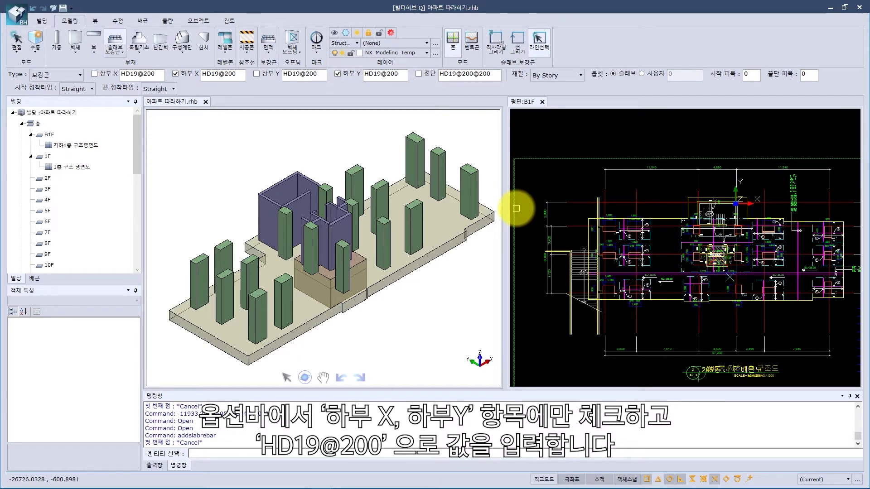
Add the bottom reinforcement to the three cyan outlined zones on the left side of the B1F foundation plan
{"action": "scroll", "coordinate": [615, 222], "scroll_direction": "up", "scroll_amount": 3}
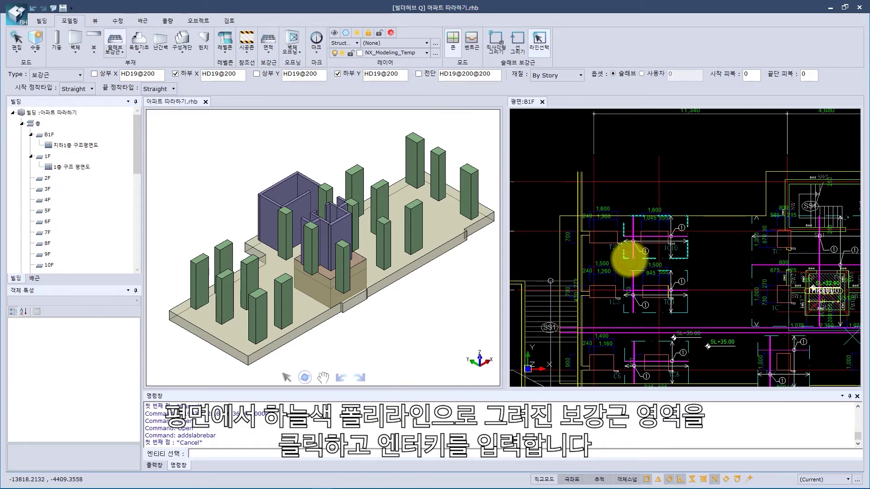
{"action": "left_click", "coordinate": [624, 253]}
{"action": "left_click", "coordinate": [620, 299]}
{"action": "scroll", "coordinate": [696, 315], "scroll_direction": "down", "scroll_amount": 3}
{"action": "middle_click_drag", "start_coordinate": [696, 314], "coordinate": [664, 247]}
{"action": "left_click", "coordinate": [637, 270]}
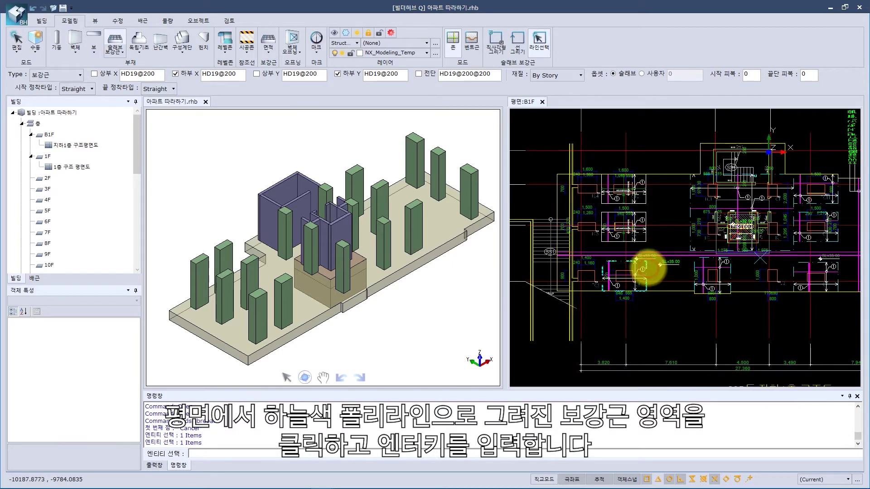
Add the bottom reinforcement to the lower-middle zone, the large central core zone and the lower zone right of the core
{"action": "scroll", "coordinate": [696, 269], "scroll_direction": "up", "scroll_amount": 3}
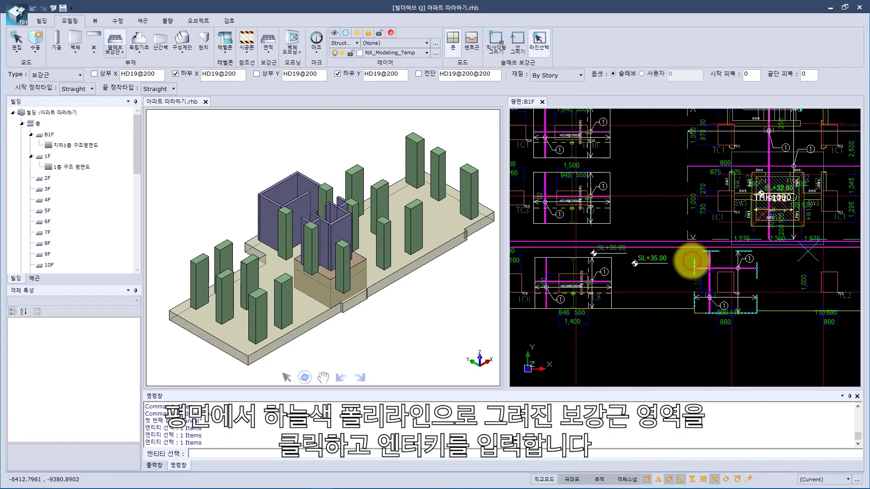
{"action": "left_click", "coordinate": [686, 258]}
{"action": "scroll", "coordinate": [684, 224], "scroll_direction": "down", "scroll_amount": 3}
{"action": "scroll", "coordinate": [656, 213], "scroll_direction": "up", "scroll_amount": 4}
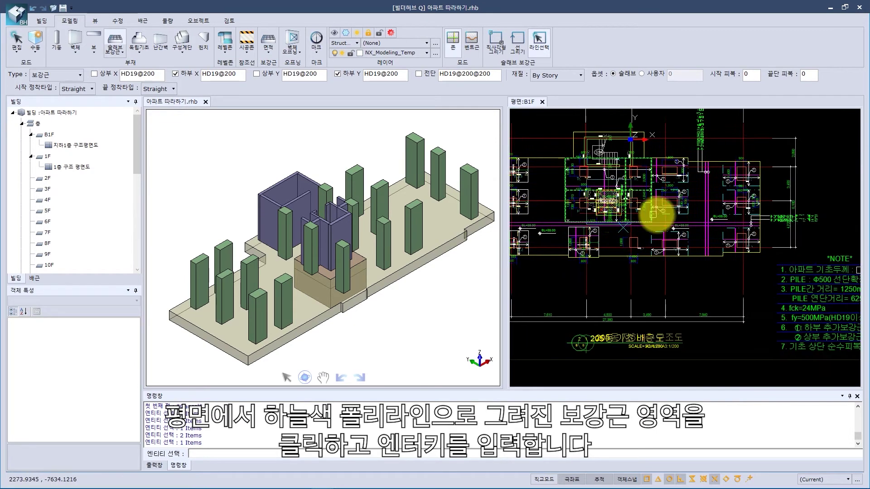
{"action": "left_click", "coordinate": [660, 244]}
{"action": "key", "text": "Return"}
Add the bottom reinforcement to the middle and upper zones right of the core and the upper zone at the right end
{"action": "left_click", "coordinate": [663, 210]}
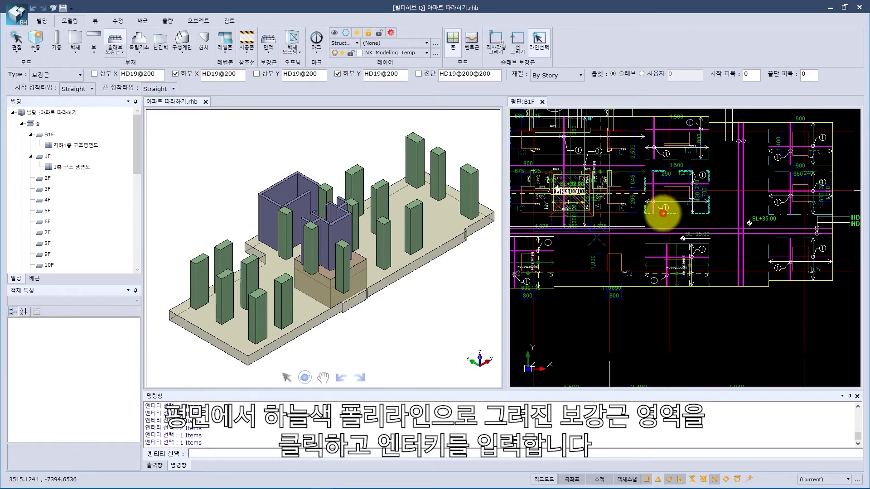
{"action": "key", "text": "Return"}
{"action": "left_click", "coordinate": [709, 160]}
{"action": "key", "text": "Return"}
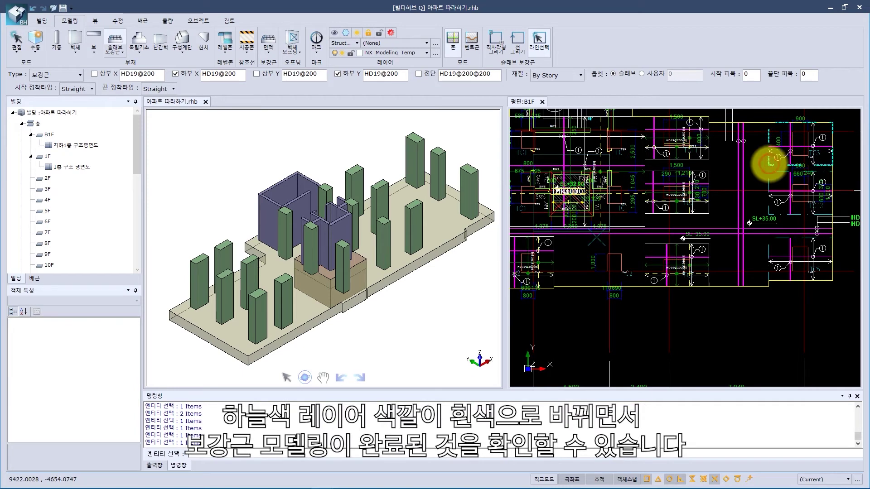
Add the bottom reinforcement to the TC13 and TC5 zones at the plan's right end and save the model
{"action": "scroll", "coordinate": [772, 181], "scroll_direction": "up", "scroll_amount": 3}
{"action": "middle_click_drag", "start_coordinate": [702, 205], "coordinate": [650, 194]}
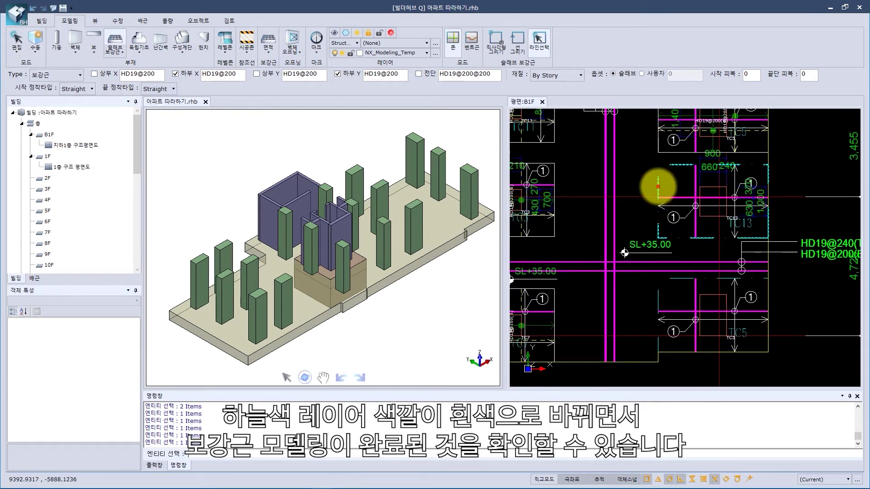
{"action": "scroll", "coordinate": [667, 293], "scroll_direction": "up", "scroll_amount": 2}
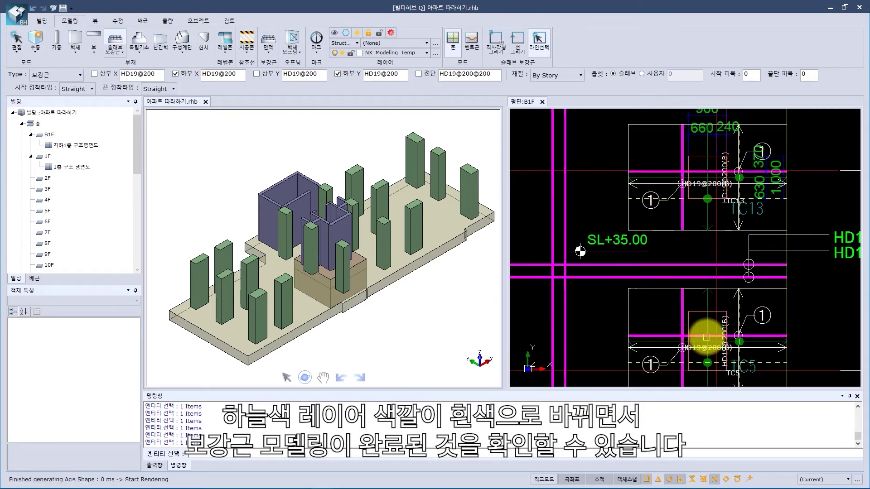
{"action": "middle_click_drag", "start_coordinate": [702, 333], "coordinate": [653, 240]}
{"action": "scroll", "coordinate": [722, 243], "scroll_direction": "down", "scroll_amount": 6}
{"action": "scroll", "coordinate": [715, 243], "scroll_direction": "down", "scroll_amount": 6}
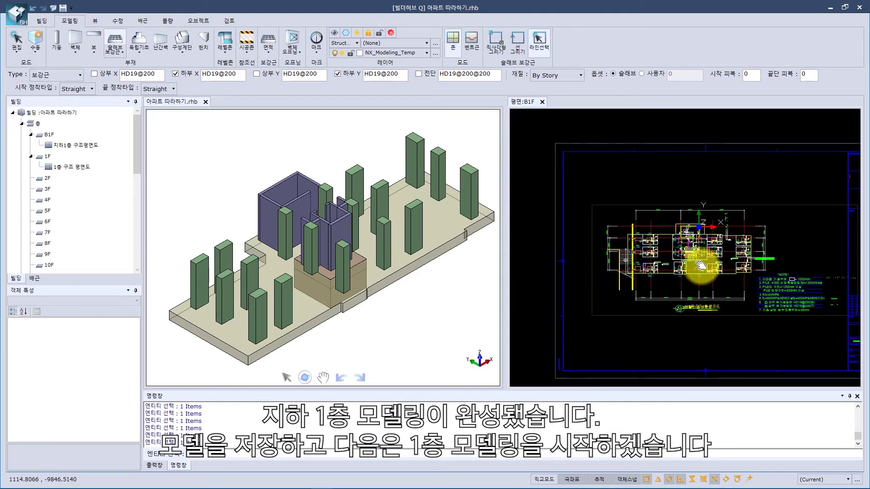
{"action": "left_click", "coordinate": [63, 8]}
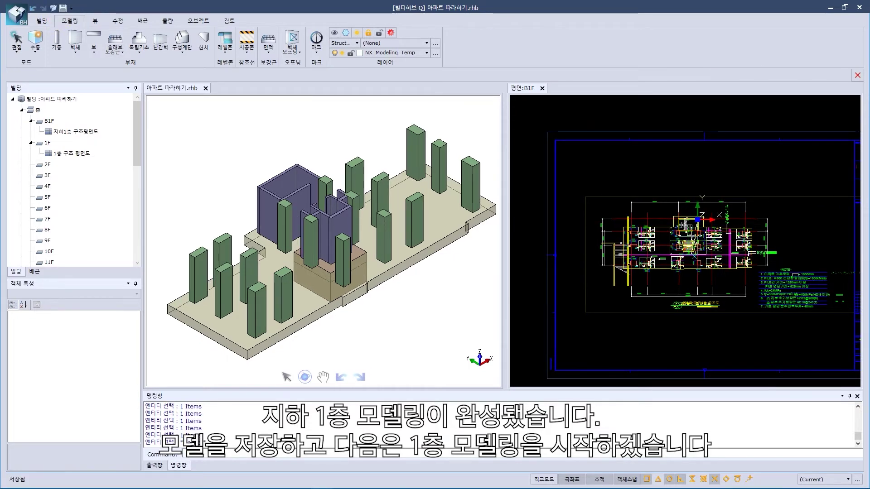
{"action": "middle_click_drag", "start_coordinate": [702, 266], "coordinate": [665, 241]}
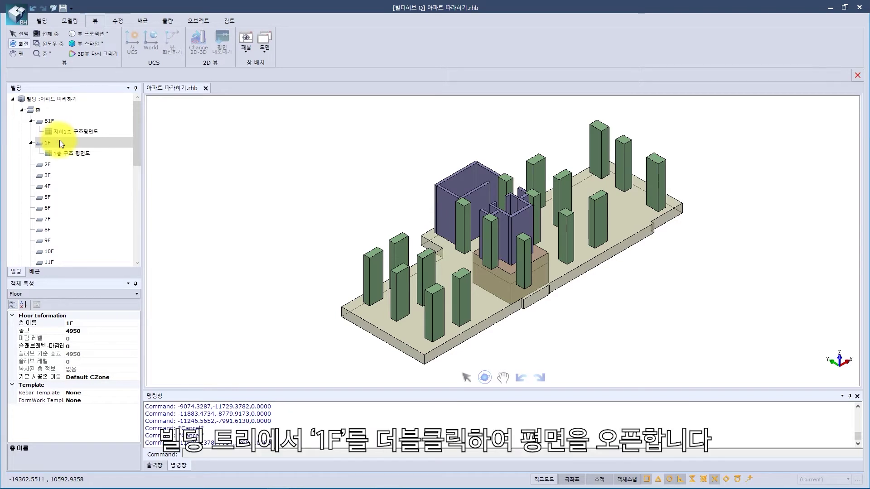
Open the 1F floor plan and arrange it side by side with the 3D model view
{"action": "double_click", "coordinate": [60, 142]}
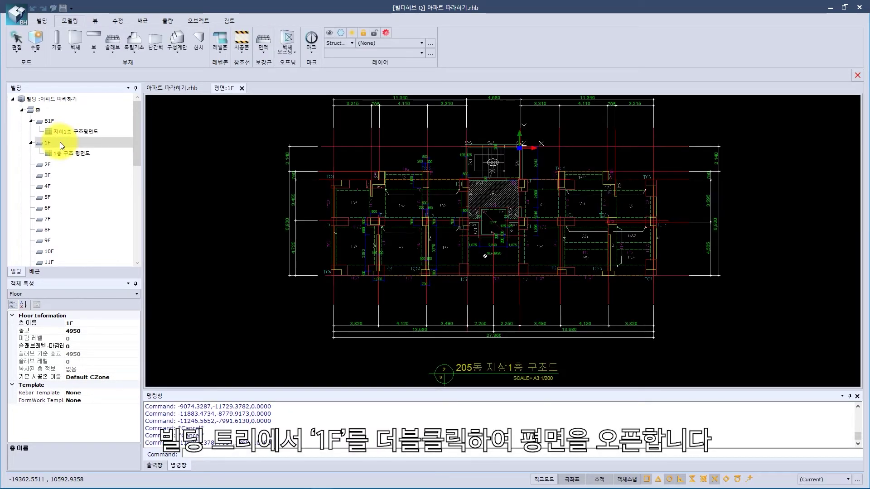
{"action": "left_click", "coordinate": [95, 20]}
{"action": "left_click", "coordinate": [265, 46]}
{"action": "left_click", "coordinate": [298, 102]}
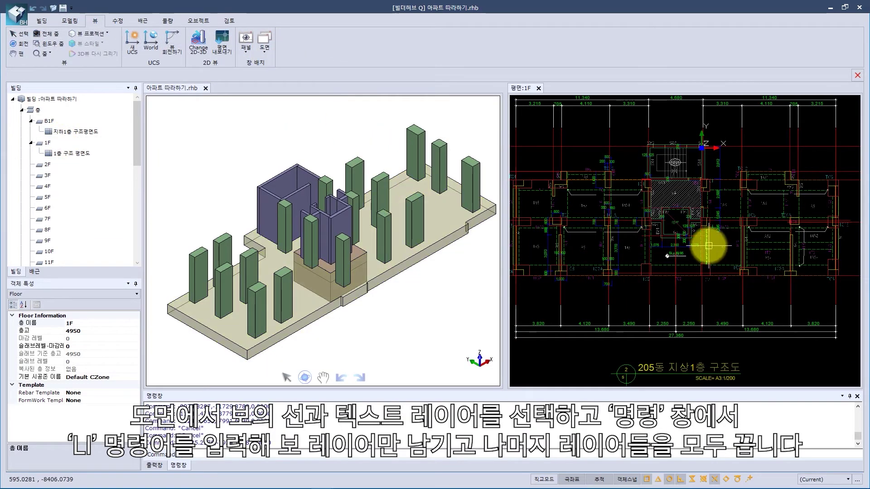
Isolate the beam line and beam text layers in the 1F plan with the LI command, using 1TB4 and its line
{"action": "scroll", "coordinate": [708, 246], "scroll_direction": "down", "scroll_amount": 1}
{"action": "scroll", "coordinate": [627, 239], "scroll_direction": "up", "scroll_amount": 5}
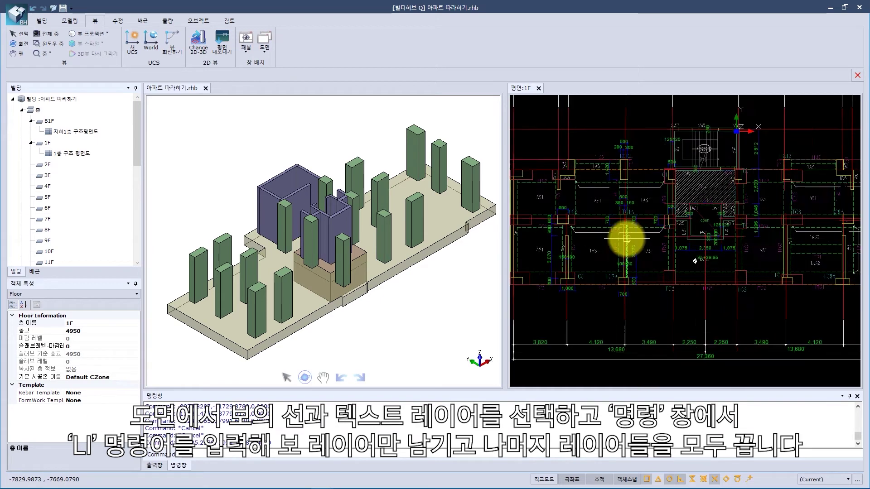
{"action": "scroll", "coordinate": [627, 247], "scroll_direction": "up", "scroll_amount": 2}
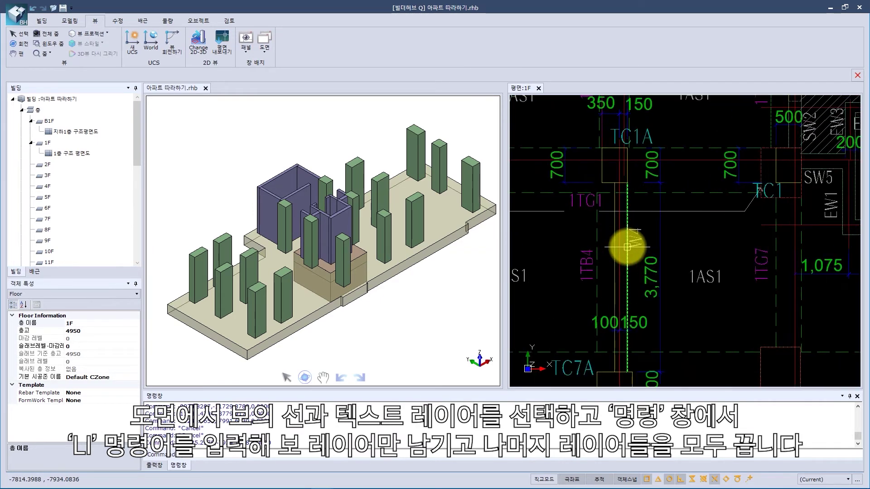
{"action": "left_click", "coordinate": [580, 263]}
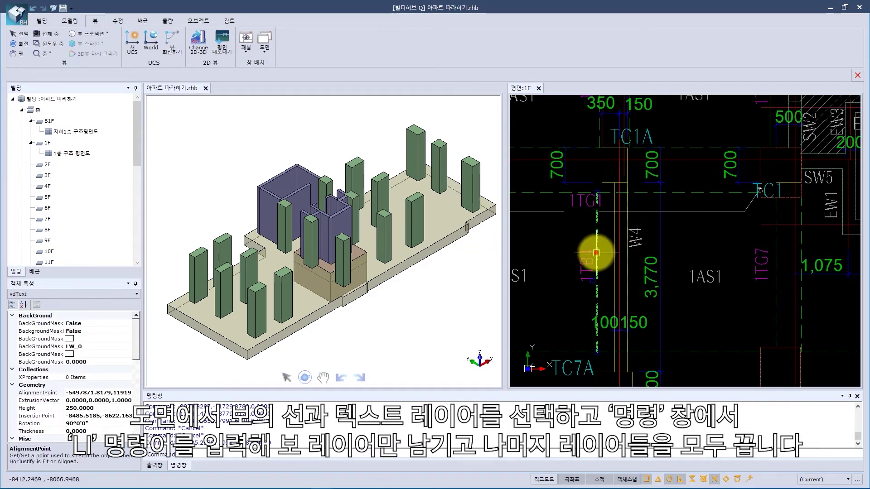
{"action": "left_click", "coordinate": [596, 253]}
{"action": "type", "text": "li"}
{"action": "key", "text": "Return"}
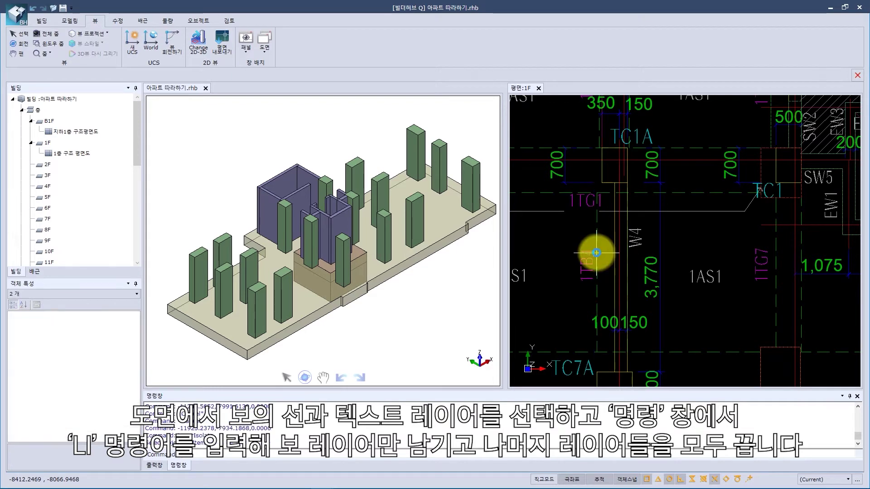
{"action": "scroll", "coordinate": [597, 253], "scroll_direction": "down", "scroll_amount": 6}
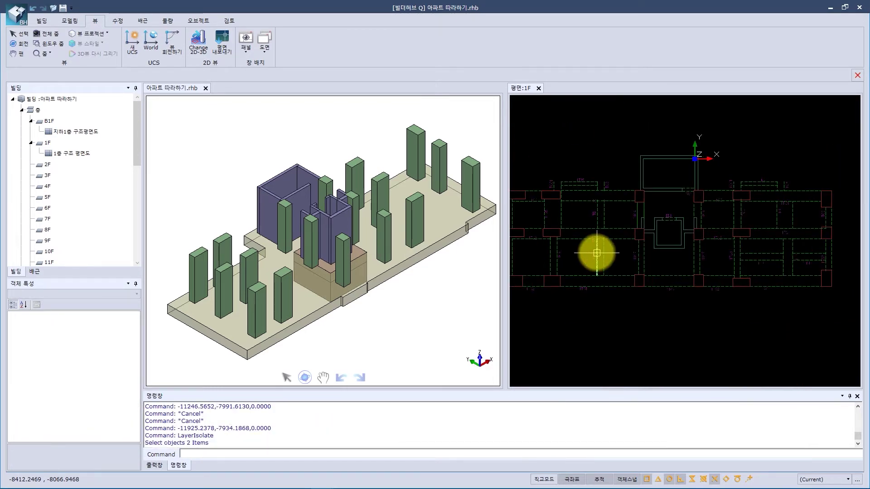
{"action": "middle_click_drag", "start_coordinate": [603, 252], "coordinate": [625, 252]}
{"action": "scroll", "coordinate": [623, 252], "scroll_direction": "down", "scroll_amount": 1}
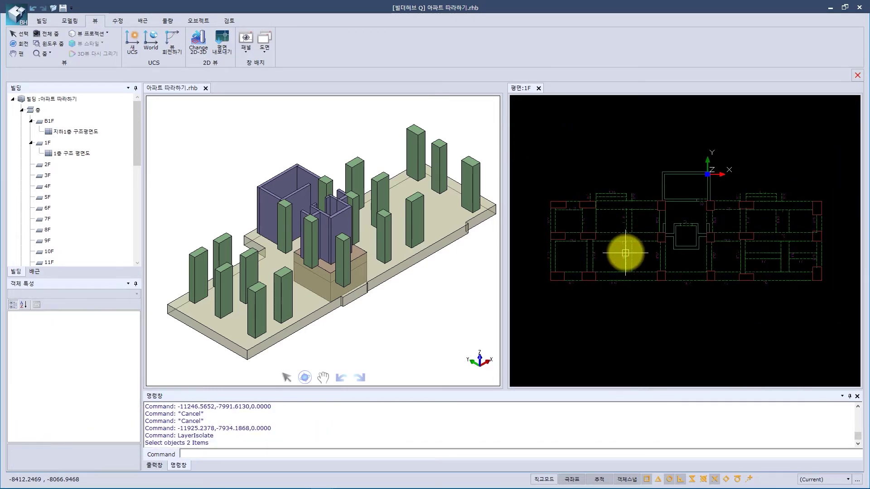
Switch the modeling mode to 단일 인식 and choose beam (보) as the member to recognize
{"action": "left_click", "coordinate": [72, 20]}
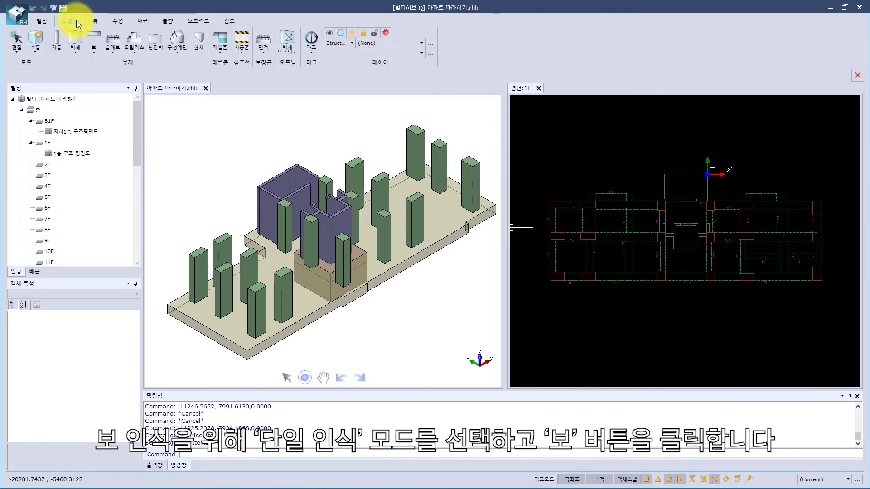
{"action": "left_click", "coordinate": [42, 53]}
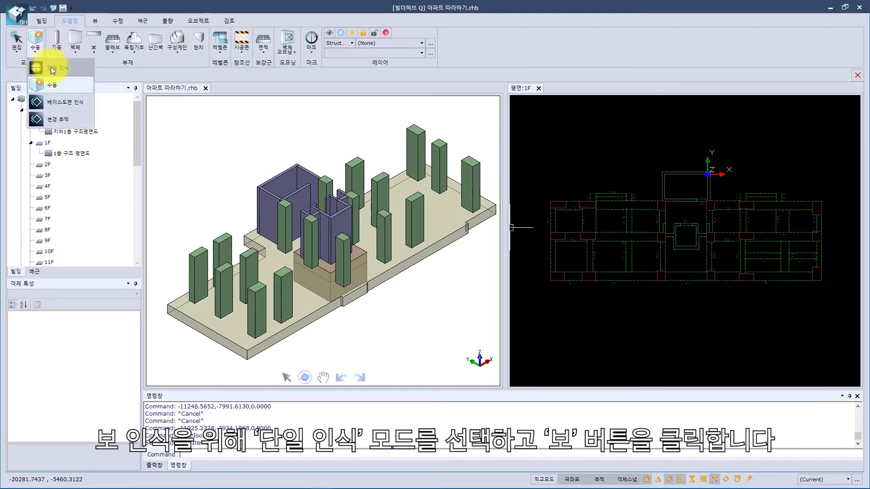
{"action": "left_click", "coordinate": [51, 67]}
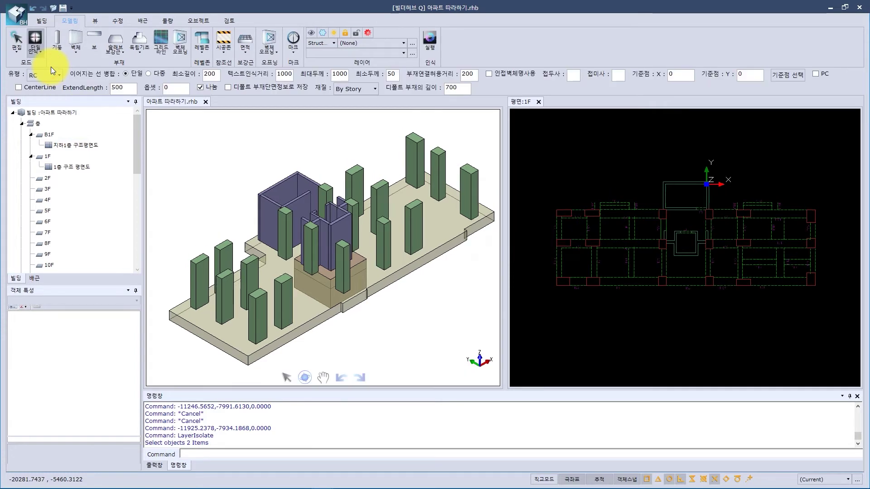
{"action": "left_click", "coordinate": [99, 47]}
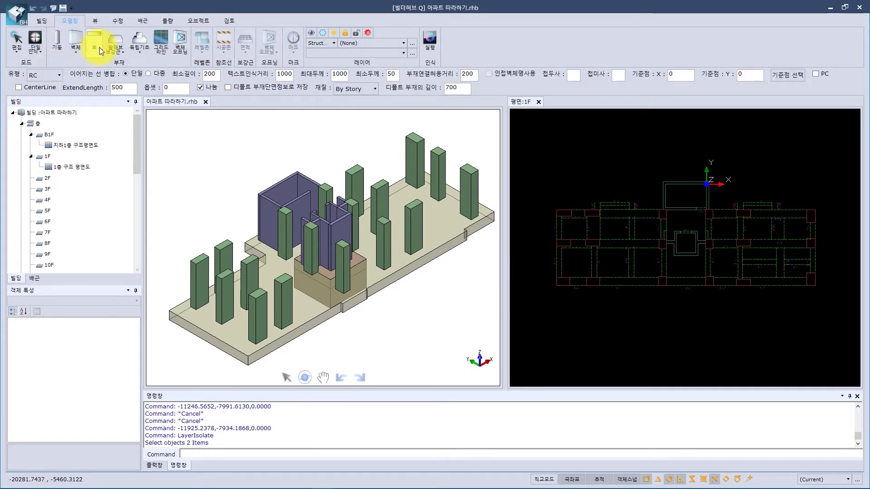
Recognize all beams from the isolated 1F lines and text with 텍스트인식거리 500, 최대두께 1500 and 최소두께 50
{"action": "double_click", "coordinate": [284, 73]}
{"action": "type", "text": "500"}
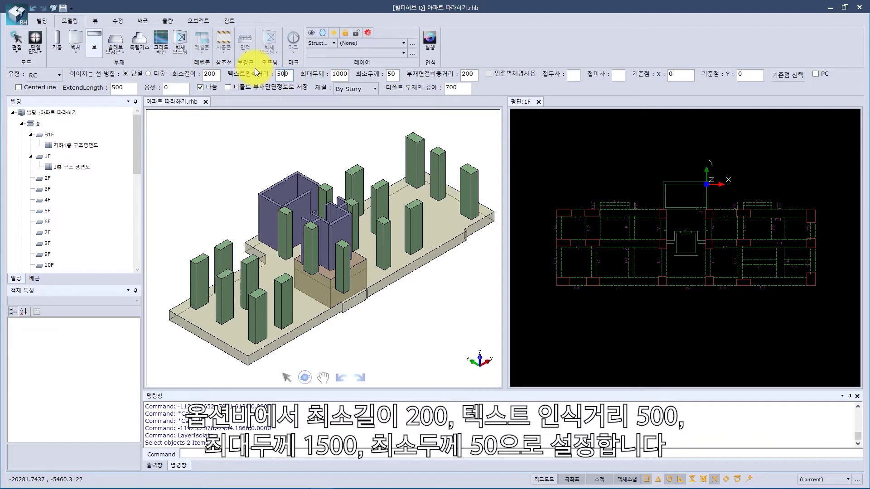
{"action": "key", "text": "Tab"}
{"action": "type", "text": "1500"}
{"action": "key", "text": "Tab"}
{"action": "type", "text": "50"}
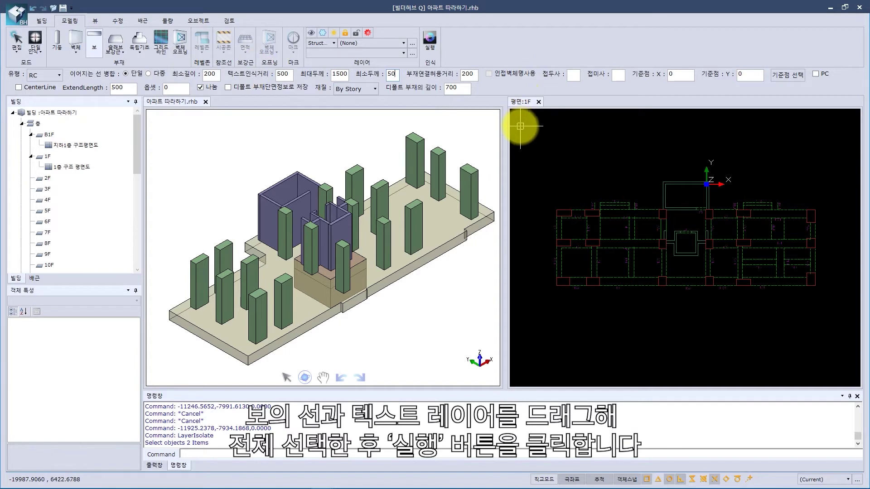
{"action": "left_click_drag", "start_coordinate": [522, 146], "coordinate": [827, 306]}
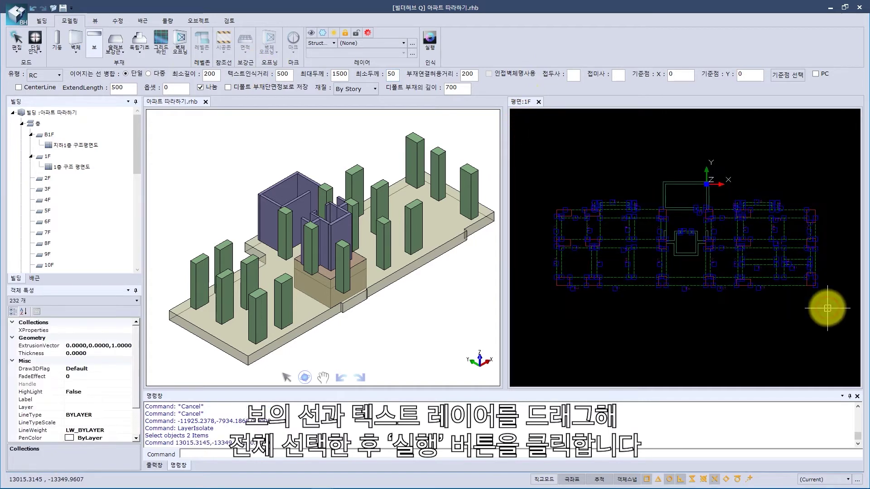
{"action": "left_click", "coordinate": [422, 43]}
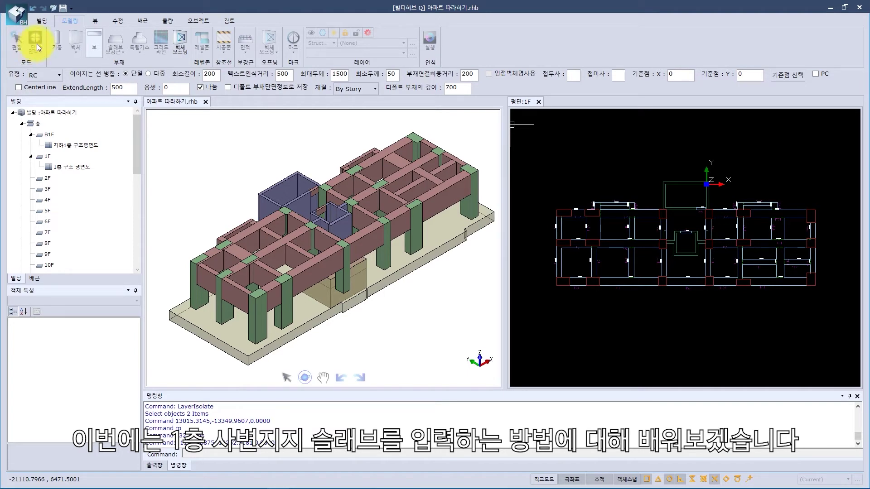
Review the slab list and its reinforcement data in the section information manager (단면정보 관리자)
{"action": "left_click", "coordinate": [48, 22]}
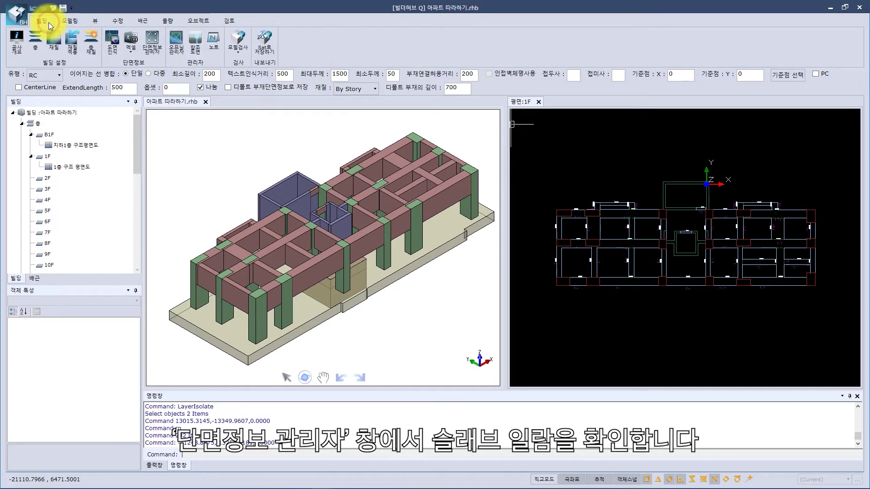
{"action": "left_click", "coordinate": [152, 45]}
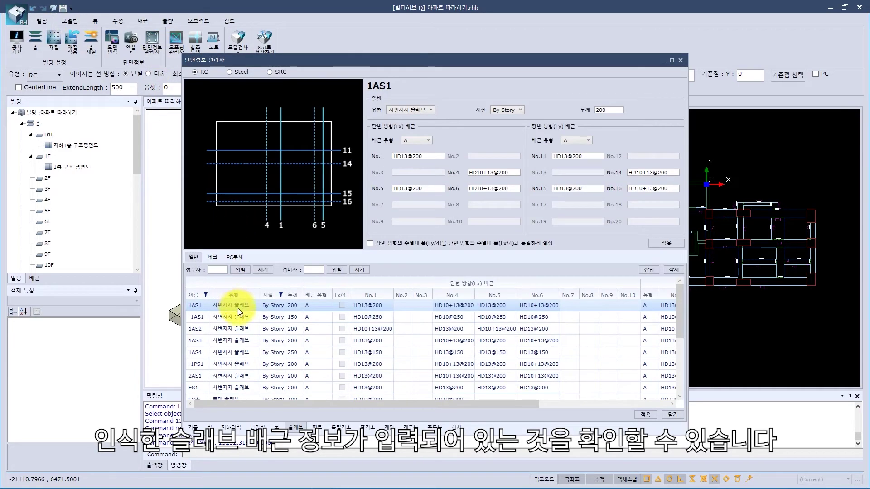
{"action": "left_click", "coordinate": [679, 308]}
{"action": "left_click_drag", "start_coordinate": [678, 308], "coordinate": [678, 368]}
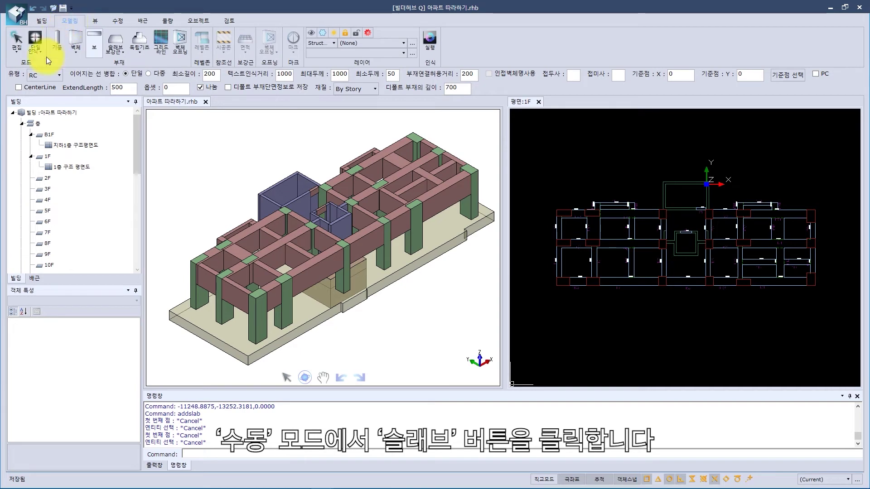
Switch the modeling mode to 수동 and start slab (슬래브) modeling with the 슬래브 찾기 method
{"action": "left_click", "coordinate": [35, 46]}
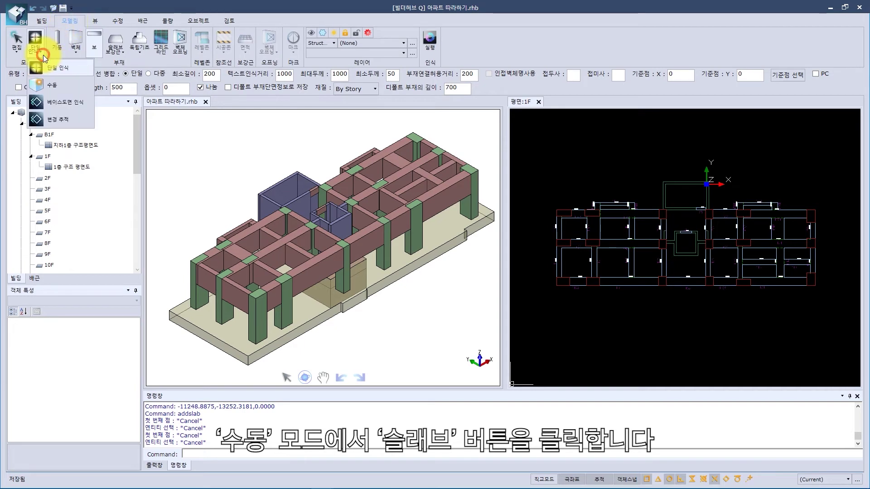
{"action": "left_click", "coordinate": [58, 87]}
{"action": "left_click", "coordinate": [112, 58]}
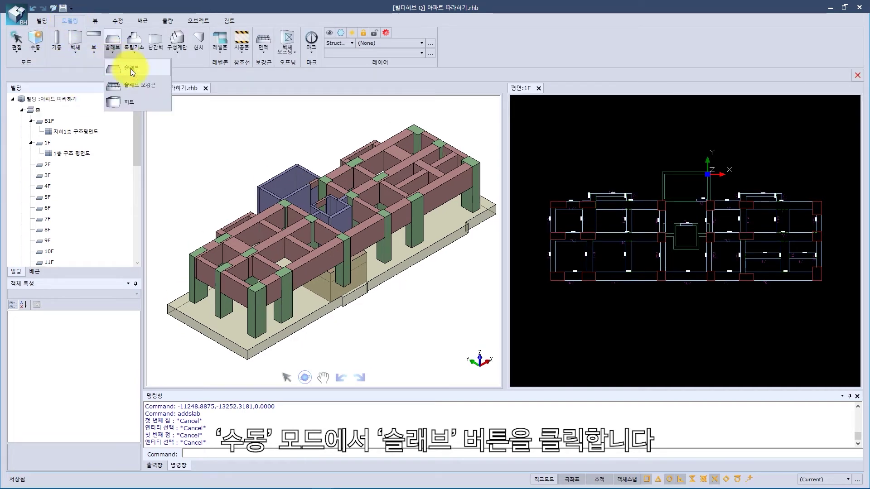
{"action": "left_click", "coordinate": [131, 69]}
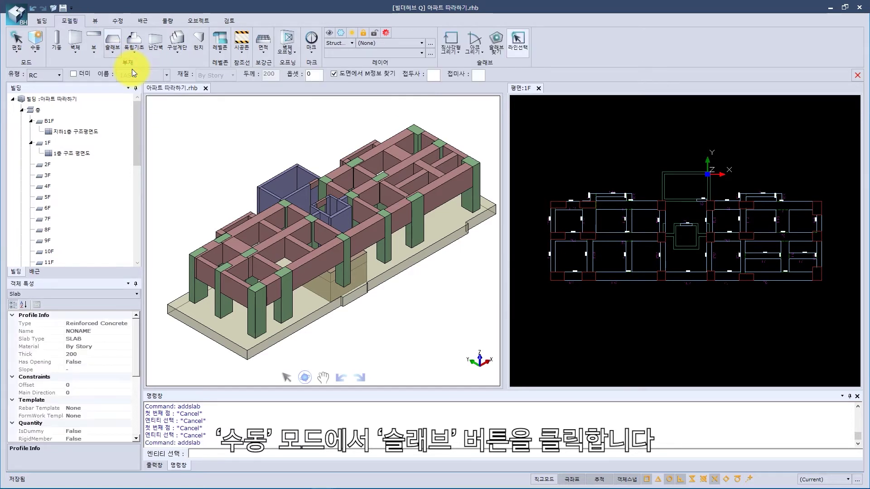
{"action": "left_click", "coordinate": [499, 45]}
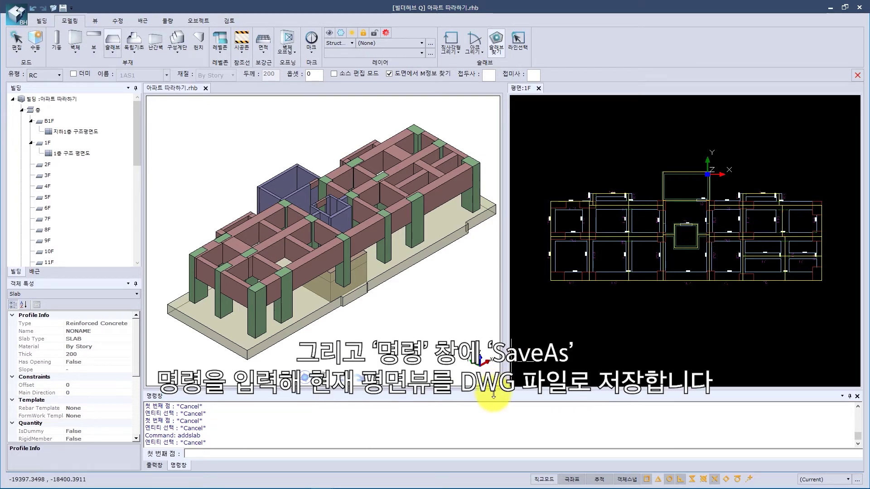
Save the current 1F plan view with the SAVEAS command as the DWG 2007 file 아파트 따라하기_1F 평면도
{"action": "left_click", "coordinate": [404, 457]}
{"action": "type", "text": "S"}
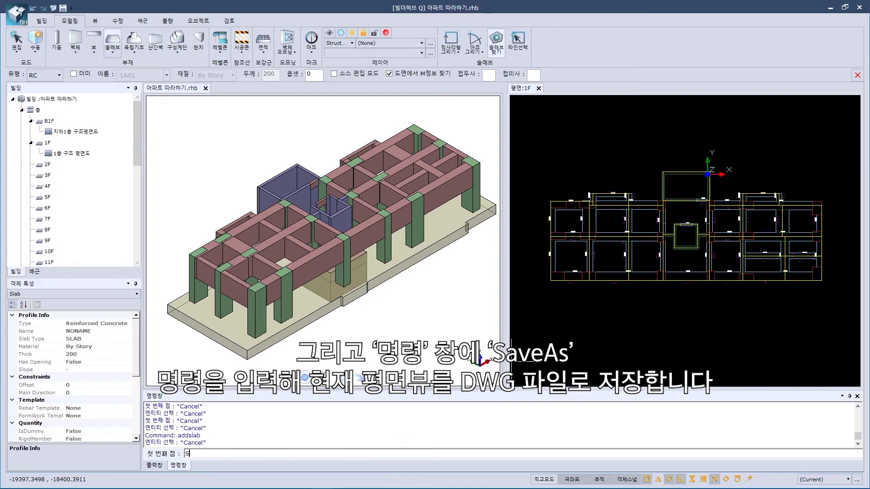
{"action": "type", "text": "AVEAS"}
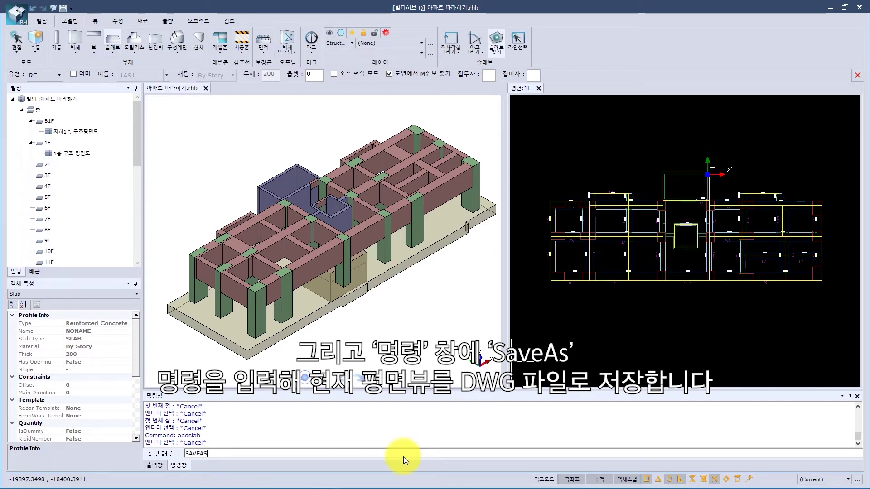
{"action": "key", "text": "Return"}
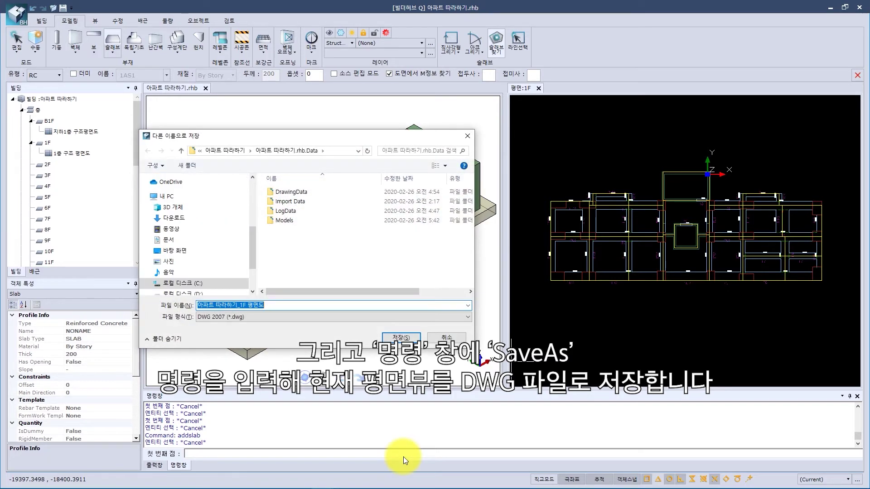
{"action": "left_click", "coordinate": [386, 338]}
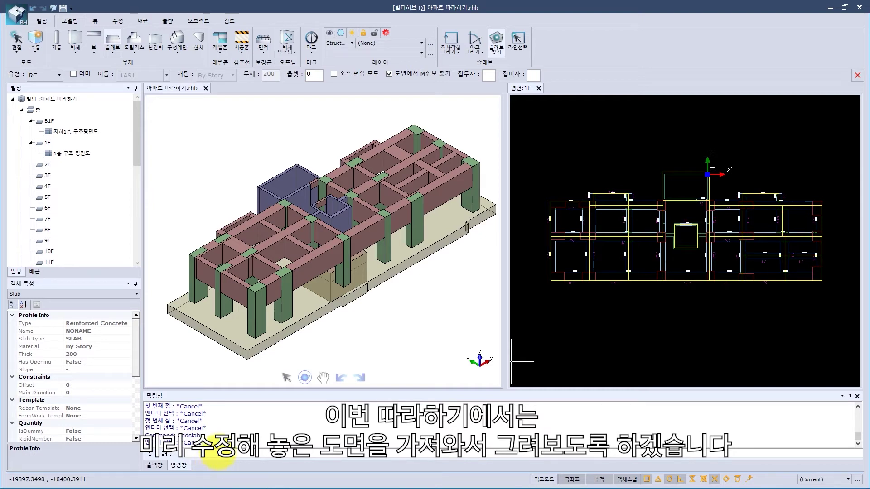
Load the prepared drawing 1F 슬래브 참고라인 into the 1F plan view with the Open command
{"action": "type", "text": "Open"}
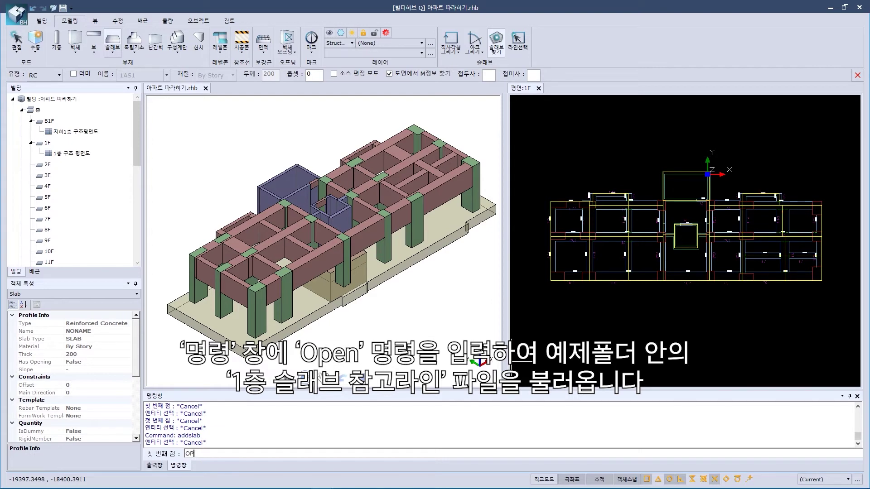
{"action": "key", "text": "Return"}
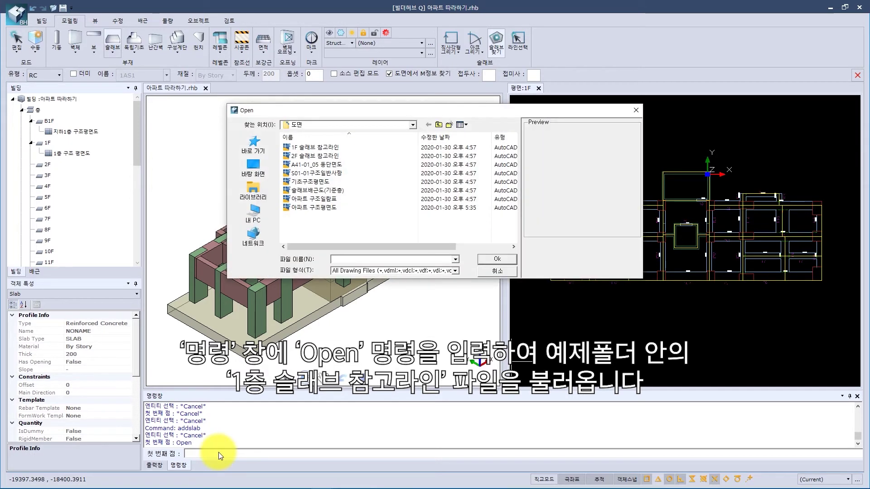
{"action": "left_click", "coordinate": [317, 148]}
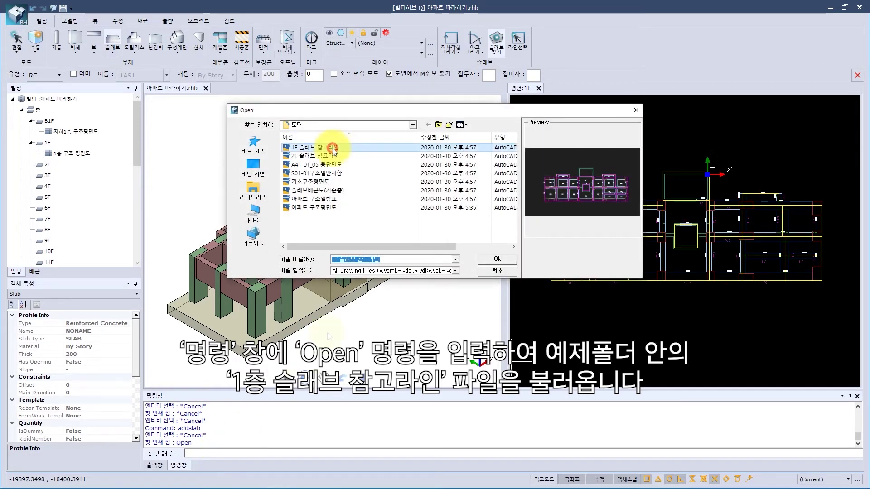
{"action": "left_click", "coordinate": [495, 259]}
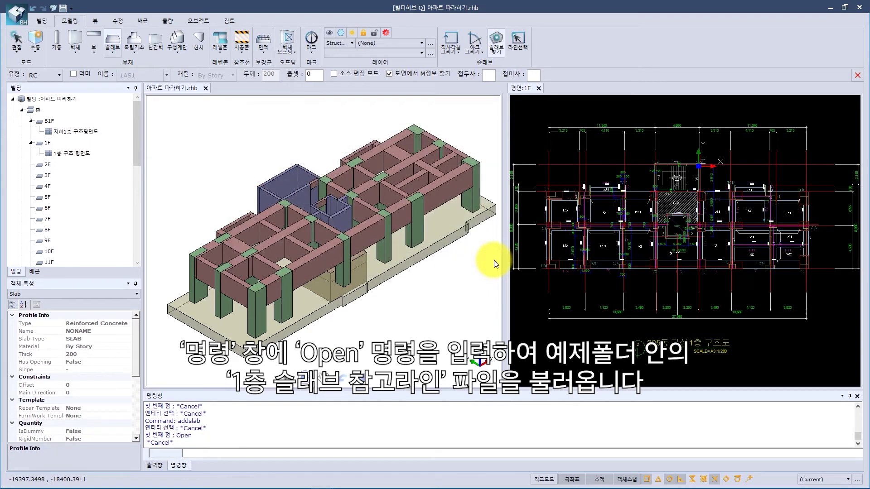
{"action": "scroll", "coordinate": [634, 240], "scroll_direction": "down", "scroll_amount": 2}
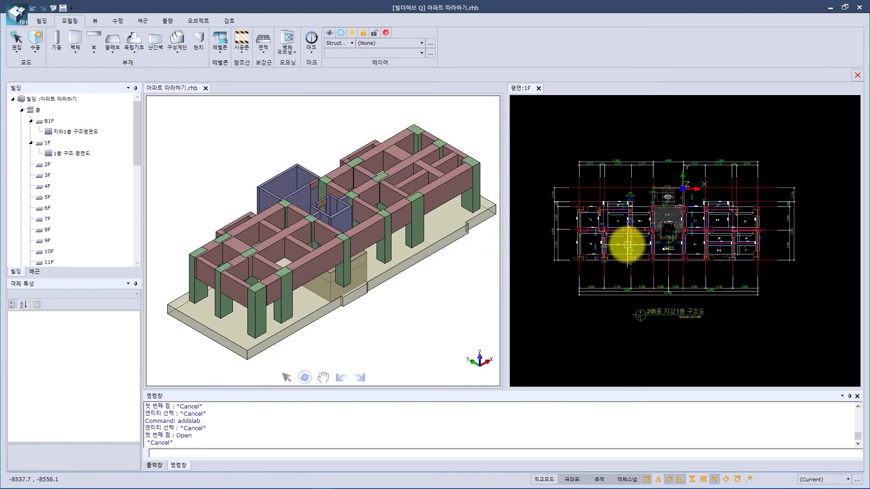
{"action": "scroll", "coordinate": [619, 247], "scroll_direction": "up", "scroll_amount": 1}
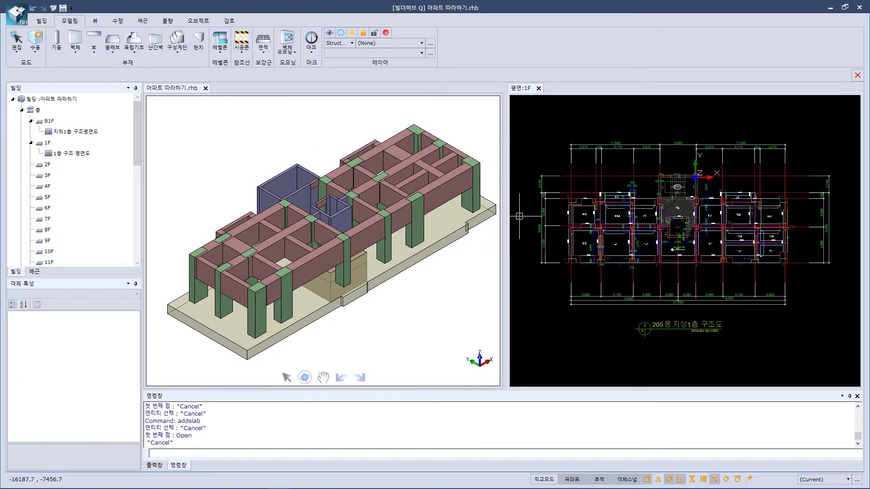
Generate all 1F slabs with 슬래브 찾기 by enclosing the whole floor plan, and inspect them in the 3D view
{"action": "left_click", "coordinate": [112, 56]}
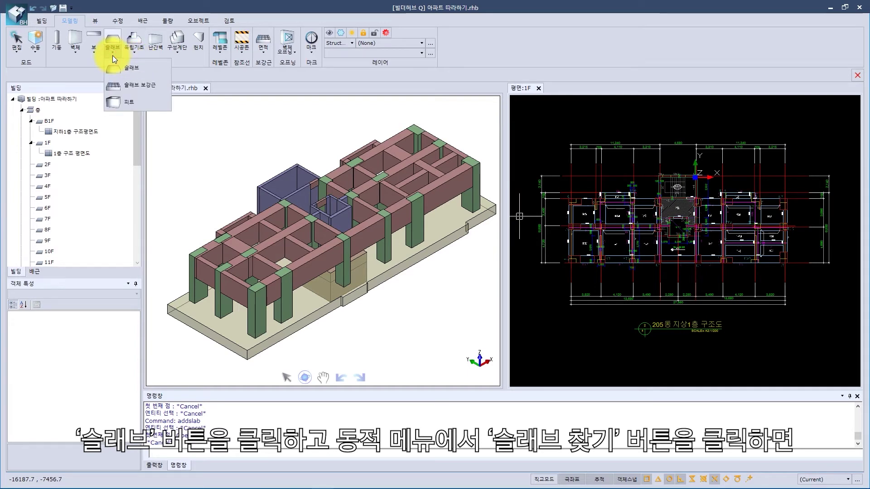
{"action": "left_click", "coordinate": [130, 70]}
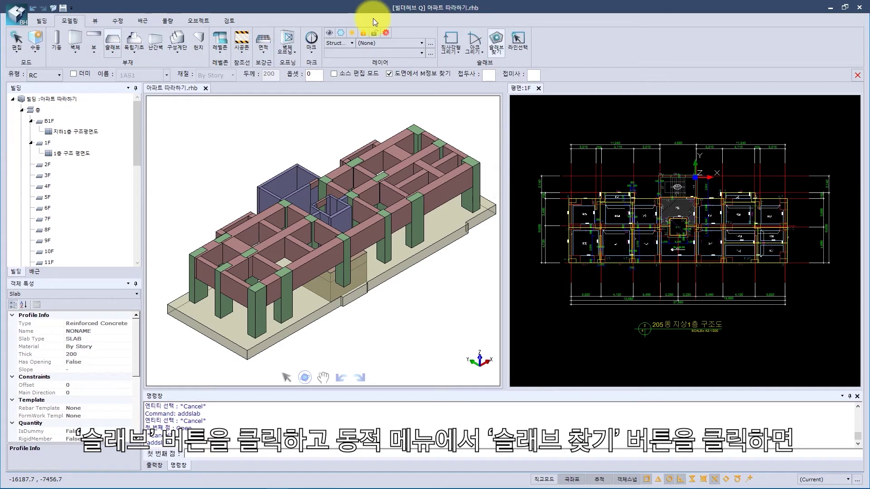
{"action": "left_click", "coordinate": [489, 41]}
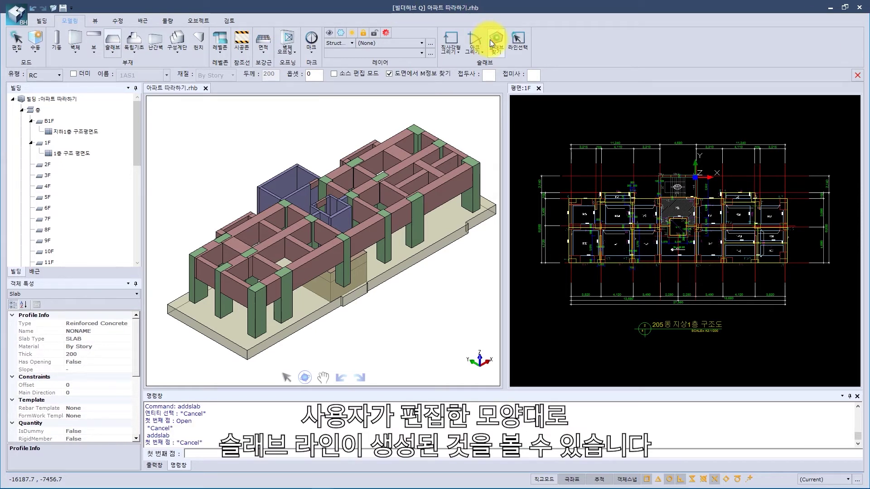
{"action": "left_click", "coordinate": [498, 49]}
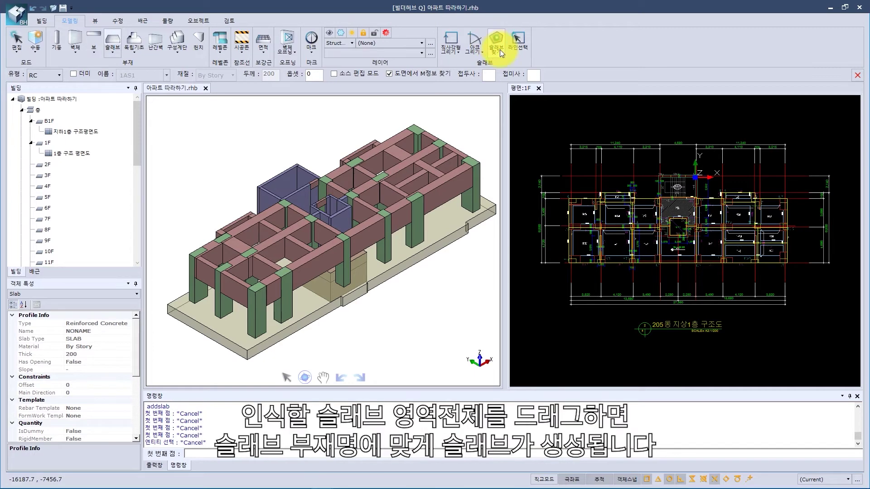
{"action": "left_click", "coordinate": [521, 131]}
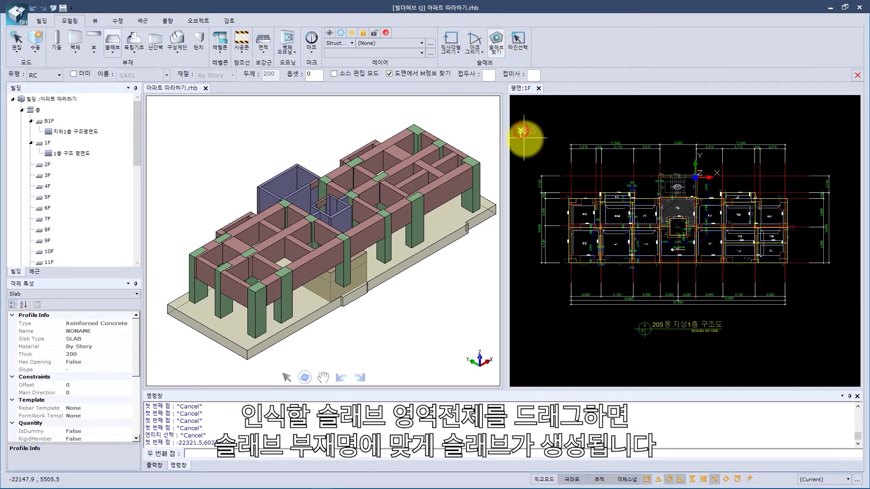
{"action": "left_click", "coordinate": [837, 343]}
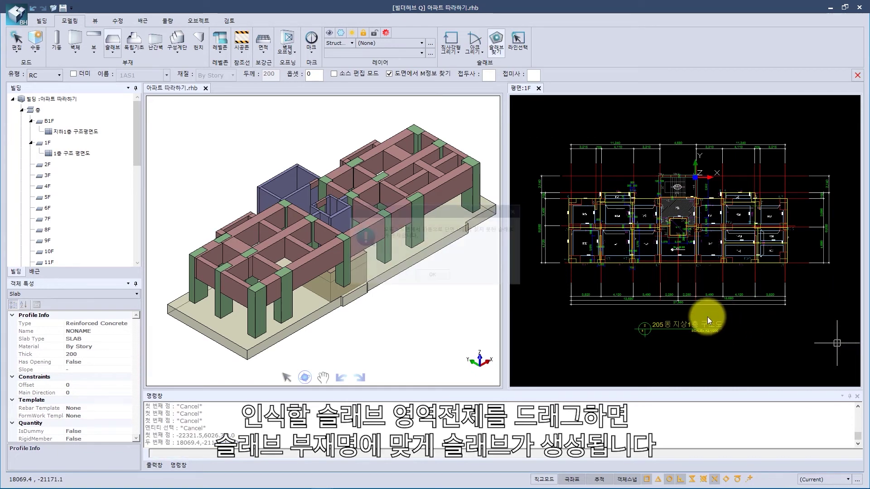
{"action": "left_click", "coordinate": [432, 276]}
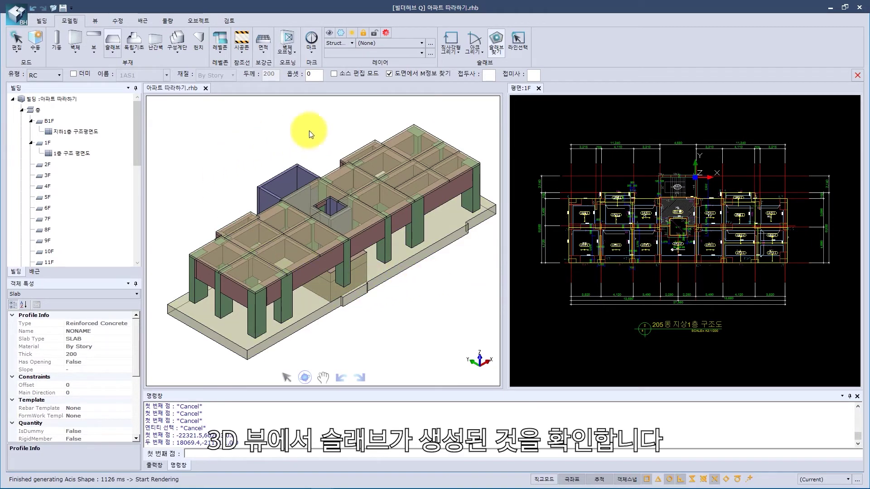
{"action": "middle_click_drag", "start_coordinate": [421, 189], "coordinate": [433, 155]}
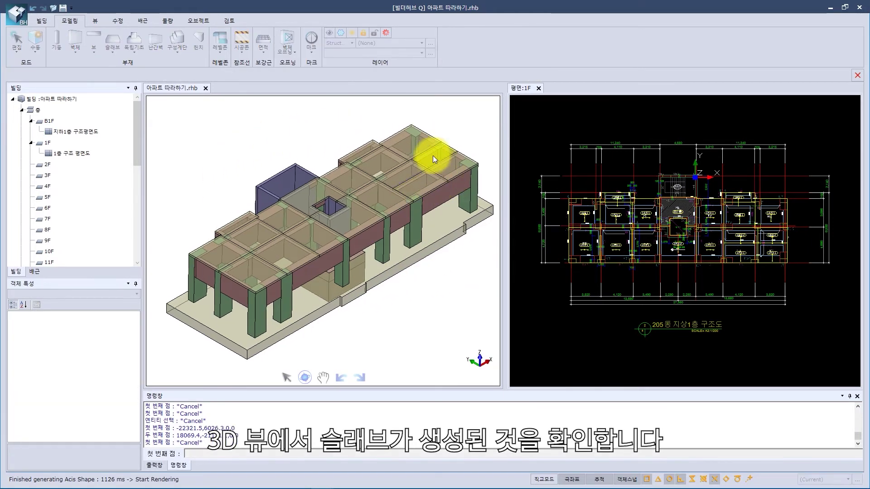
{"action": "scroll", "coordinate": [432, 155], "scroll_direction": "up", "scroll_amount": 3}
{"action": "middle_click_drag", "start_coordinate": [428, 202], "coordinate": [379, 259]}
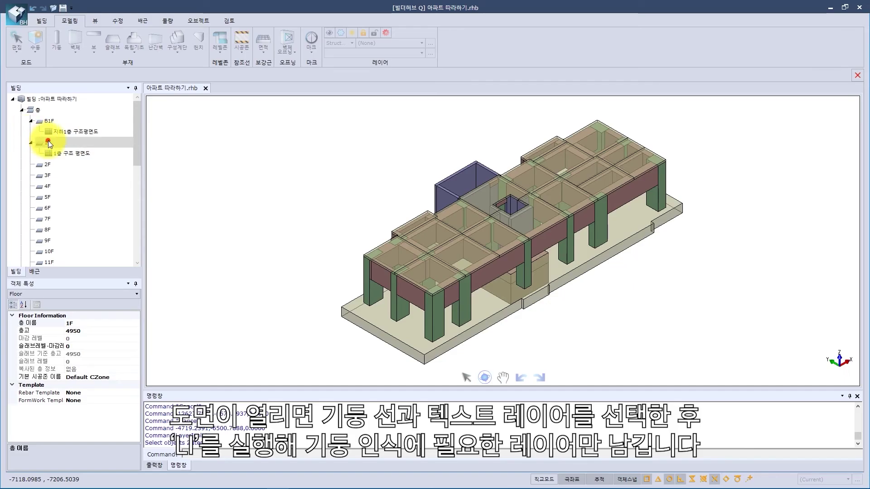
Open the 1F plan view and select the column text TC7A for isolating the column layers
{"action": "double_click", "coordinate": [68, 144]}
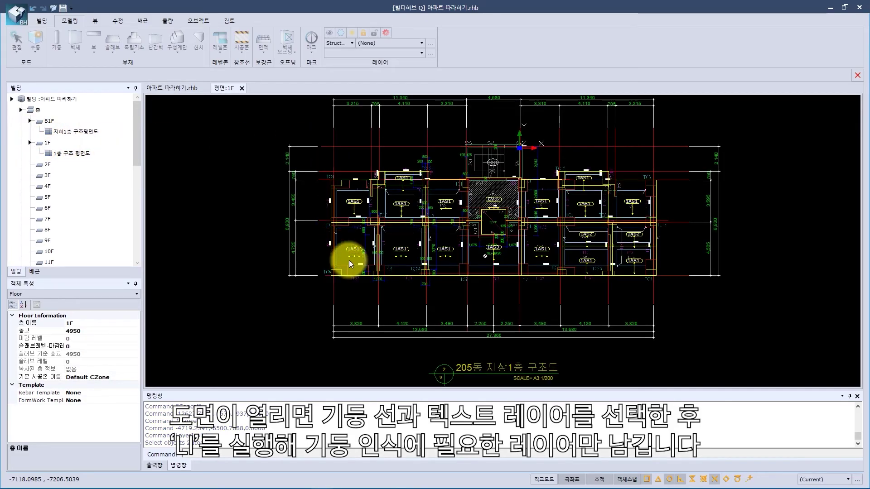
{"action": "scroll", "coordinate": [455, 275], "scroll_direction": "up", "scroll_amount": 5}
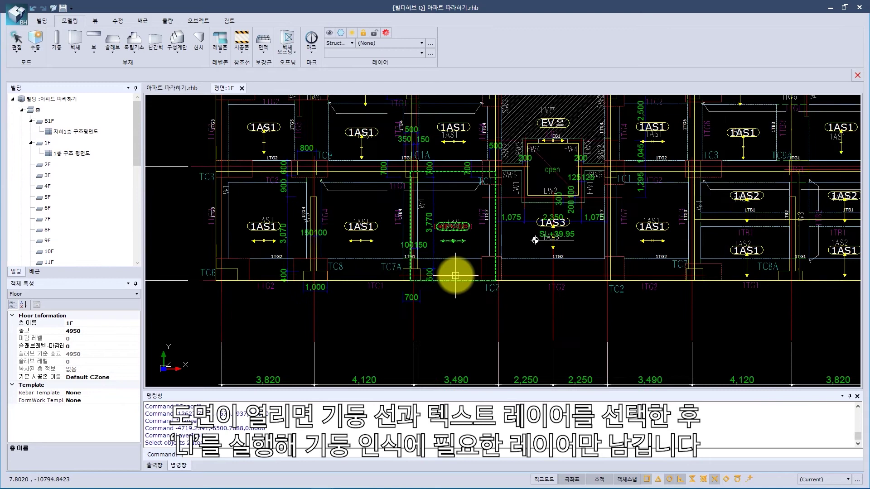
{"action": "scroll", "coordinate": [455, 275], "scroll_direction": "up", "scroll_amount": 6}
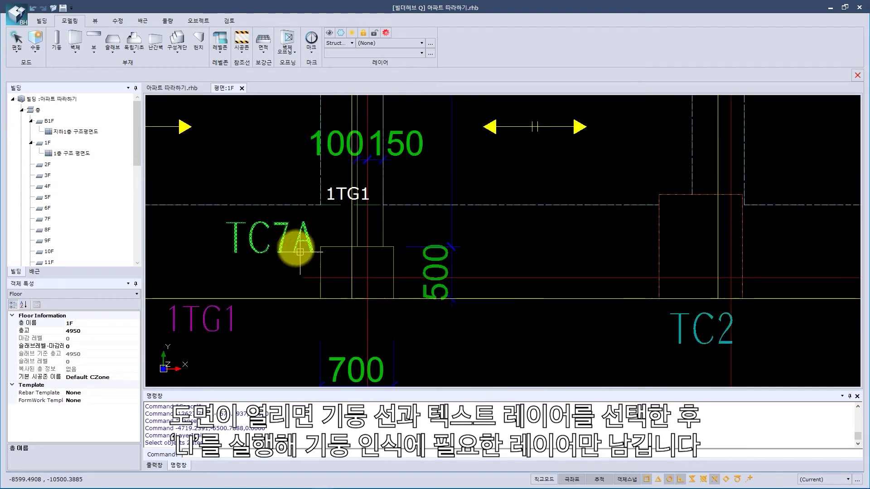
{"action": "left_click", "coordinate": [293, 240]}
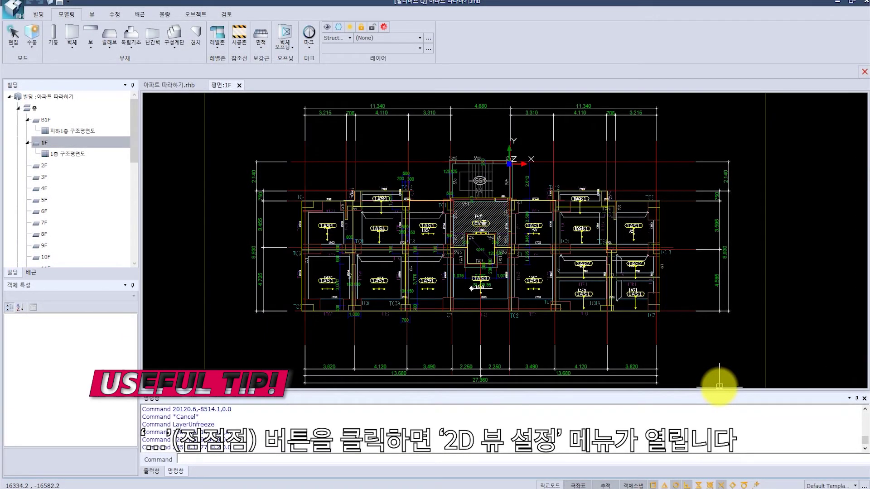
Open the 2D view settings (2D 뷰 설정) and create a new template named 수직부재
{"action": "left_click", "coordinate": [862, 485]}
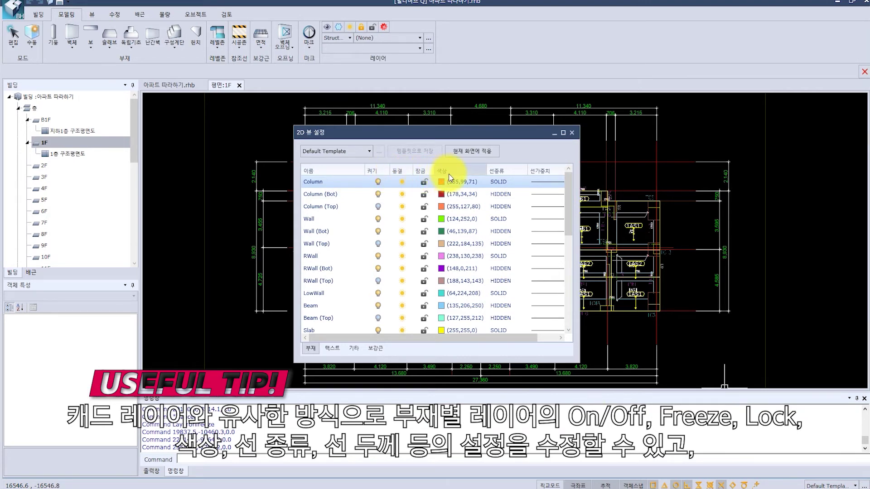
{"action": "left_click_drag", "start_coordinate": [516, 338], "coordinate": [403, 338]}
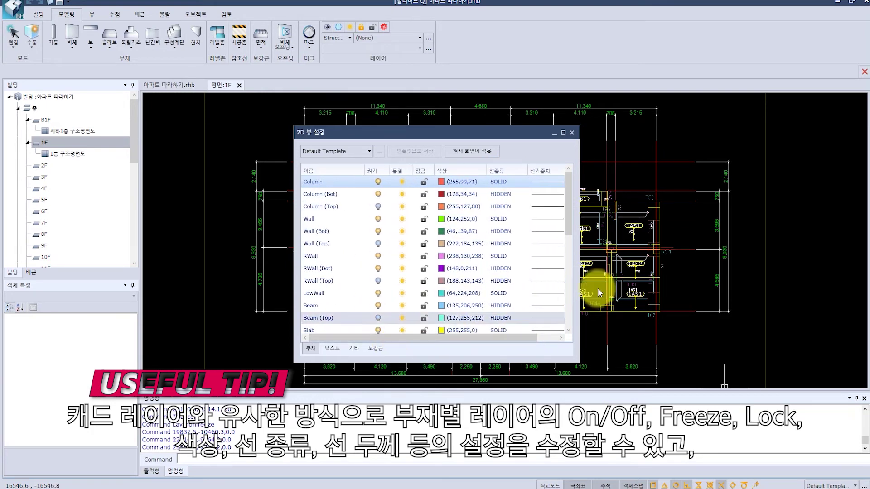
{"action": "left_click", "coordinate": [369, 151]}
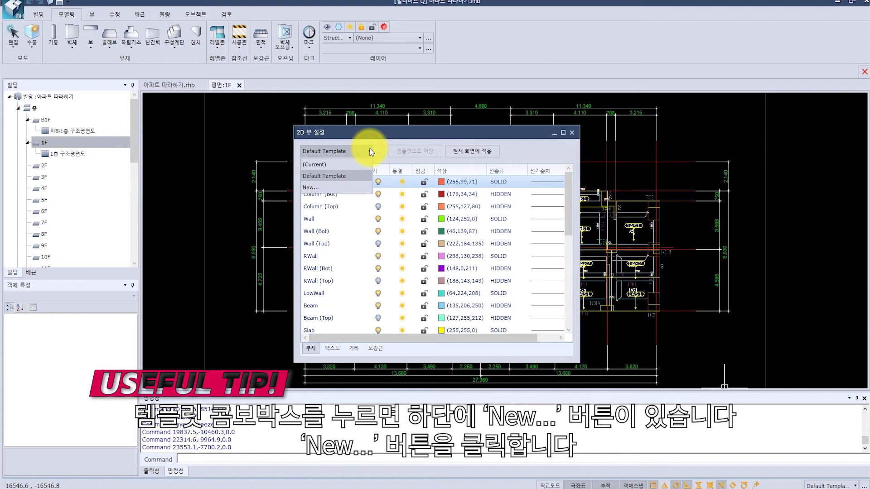
{"action": "left_click", "coordinate": [341, 189]}
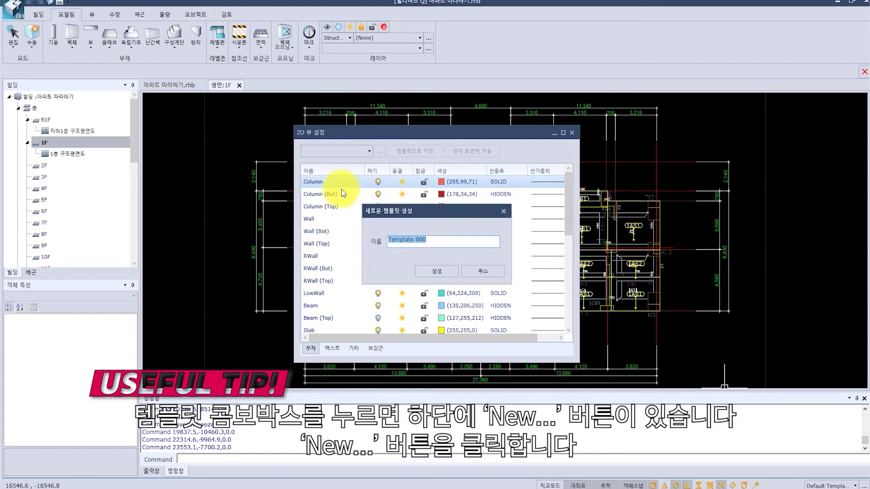
{"action": "type", "text": "수직부재"}
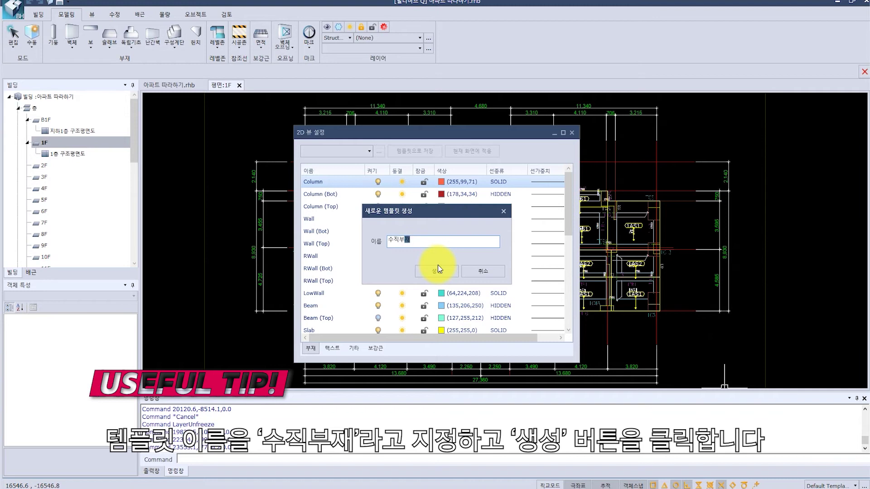
{"action": "left_click", "coordinate": [438, 270]}
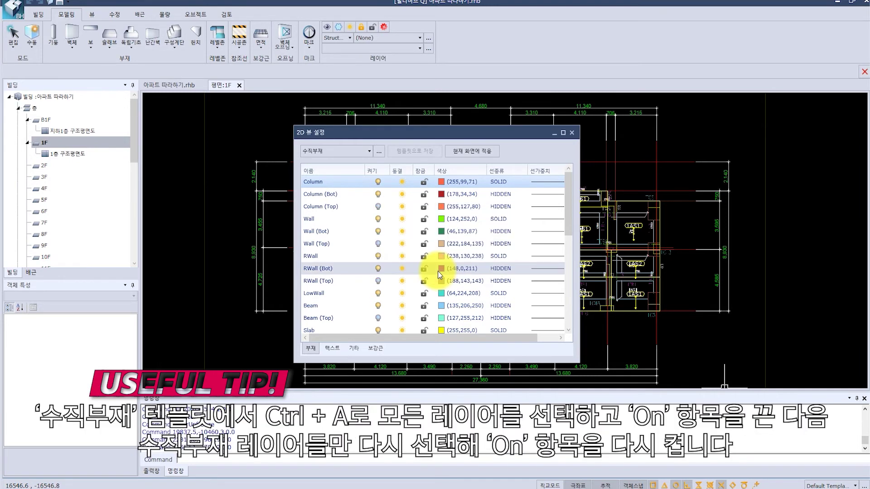
In the 수직부재 template, turn off every member layer, and turn only Column, Wall and RWall back on
{"action": "left_click", "coordinate": [321, 184]}
{"action": "key", "text": "ctrl+a"}
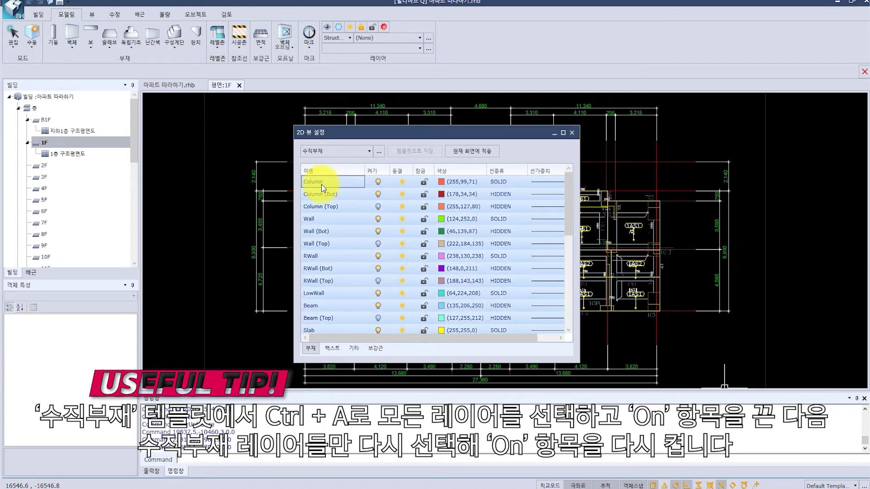
{"action": "left_click", "coordinate": [378, 182]}
{"action": "left_click", "coordinate": [350, 182]}
{"action": "left_click", "coordinate": [380, 183]}
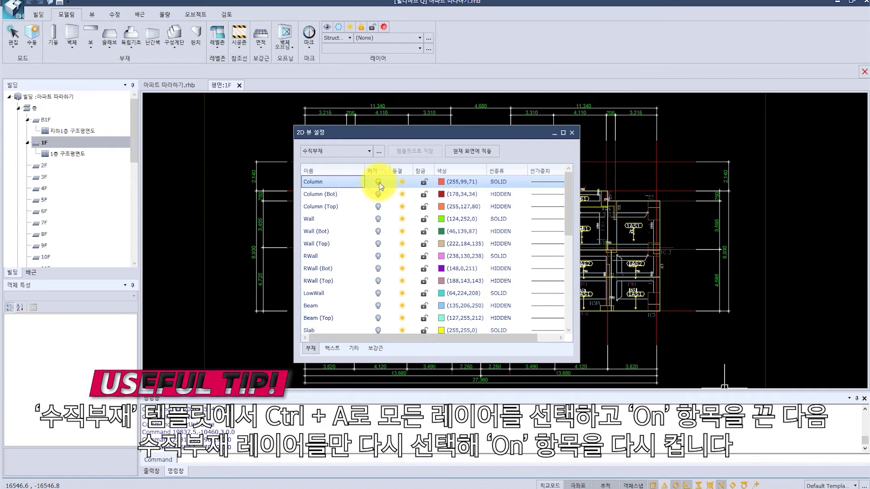
{"action": "left_click", "coordinate": [377, 218]}
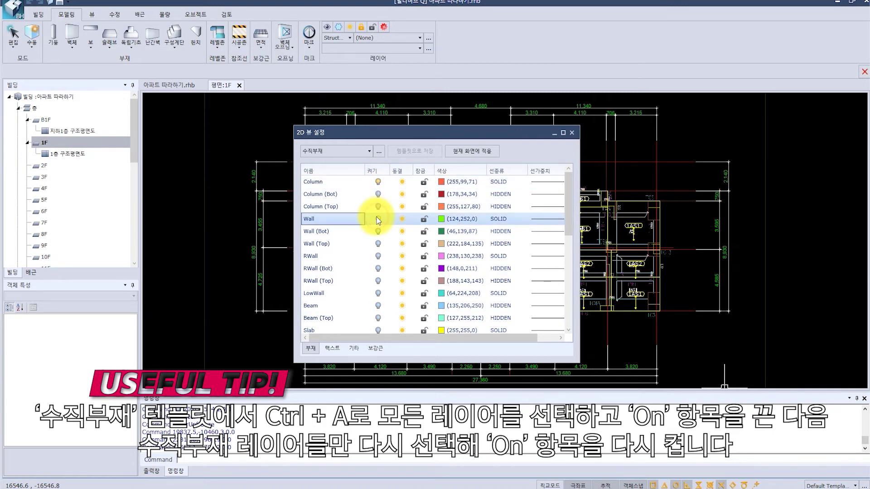
{"action": "left_click", "coordinate": [378, 257]}
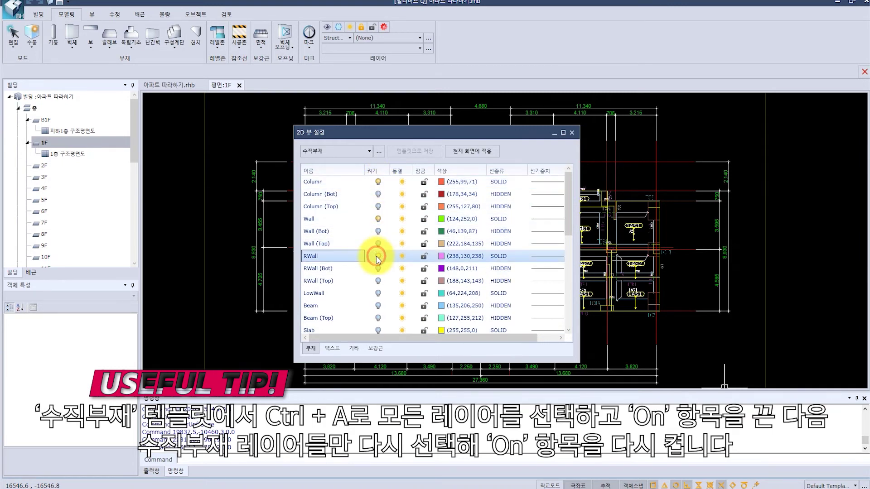
Review the text, miscellaneous and rebar layers of the 수직부재 template, and apply the template to the current view
{"action": "left_click", "coordinate": [334, 352]}
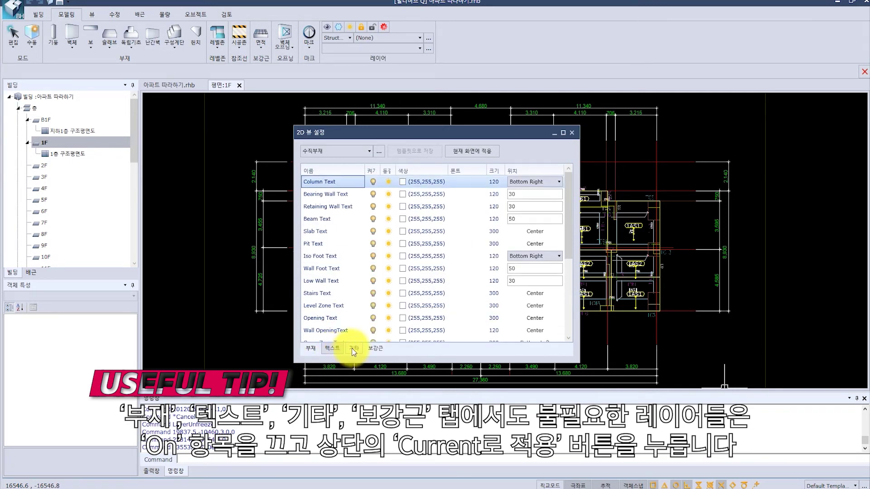
{"action": "left_click", "coordinate": [354, 349]}
{"action": "left_click", "coordinate": [376, 348]}
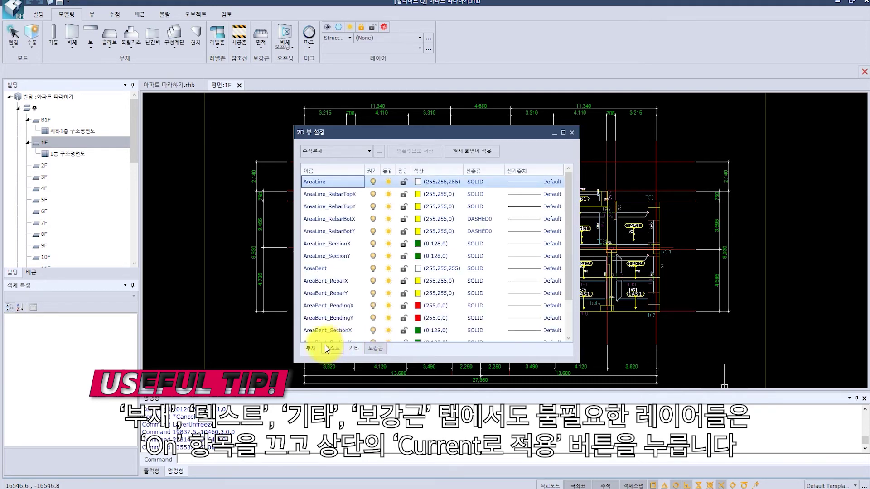
{"action": "left_click", "coordinate": [313, 349]}
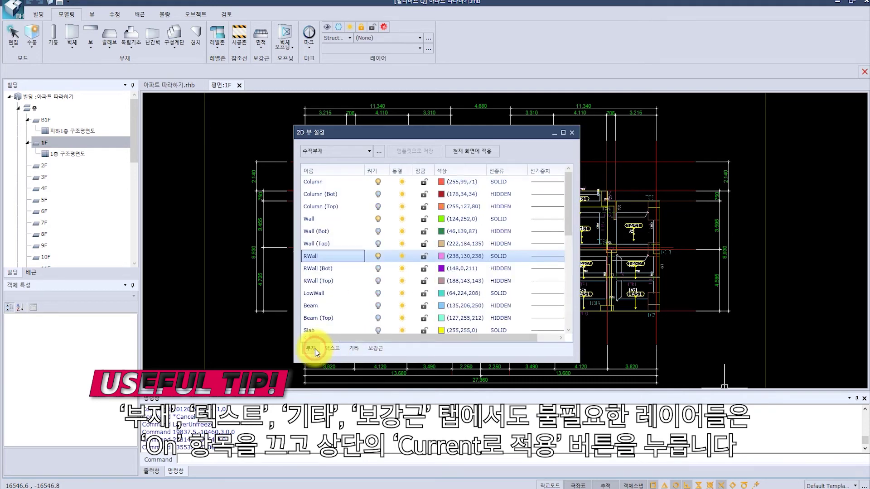
{"action": "left_click", "coordinate": [478, 154]}
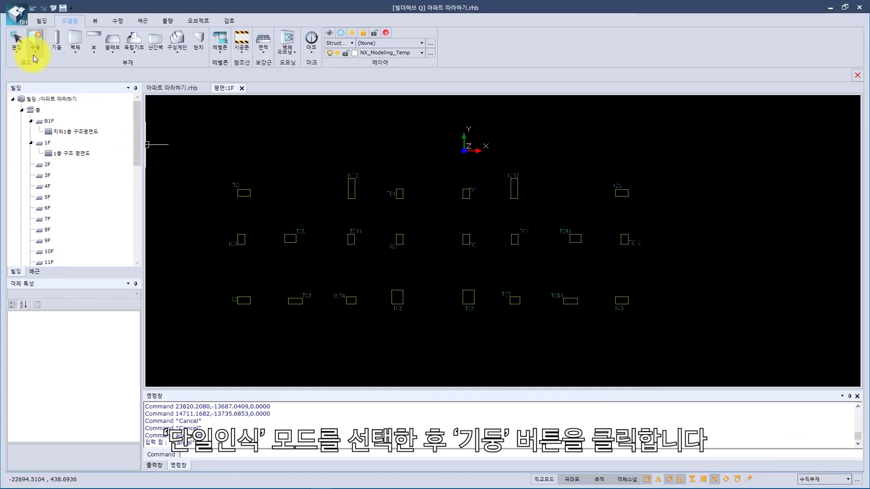
Switch to 단일인식 mode, start column (기둥) recognition and set its maximum thickness (최대두께) to 1800
{"action": "left_click", "coordinate": [33, 55]}
{"action": "left_click", "coordinate": [62, 72]}
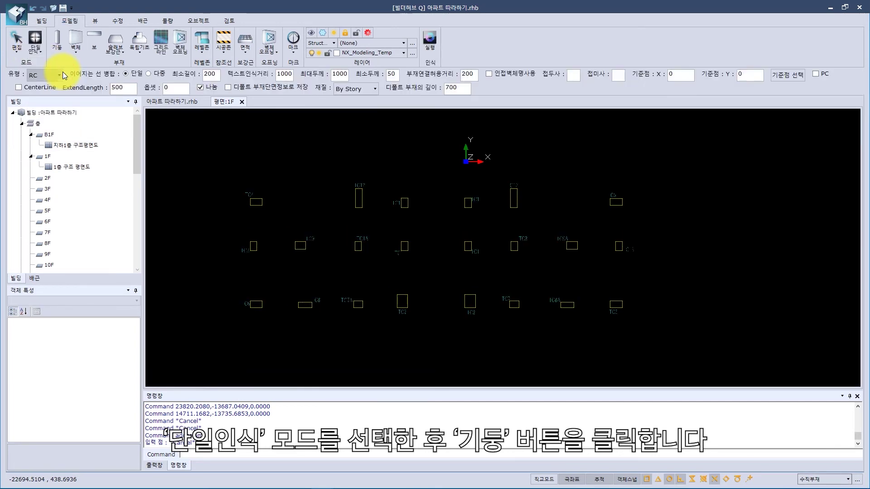
{"action": "left_click", "coordinate": [55, 48]}
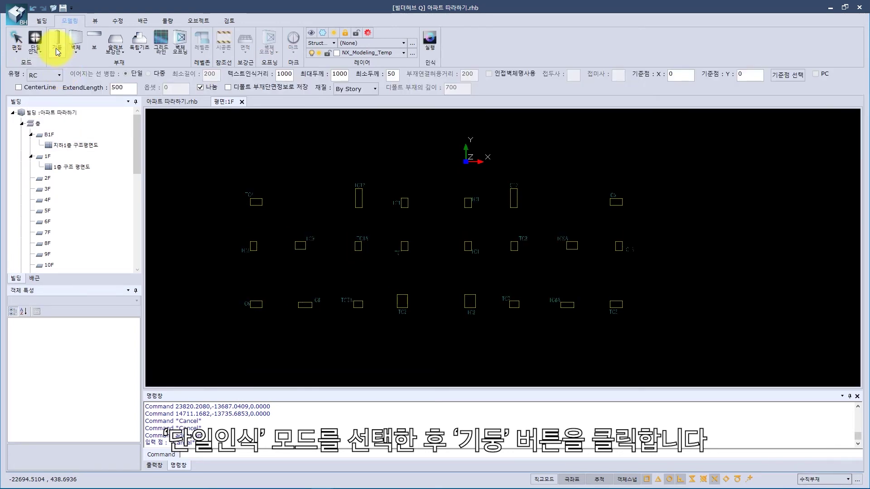
{"action": "double_click", "coordinate": [344, 73]}
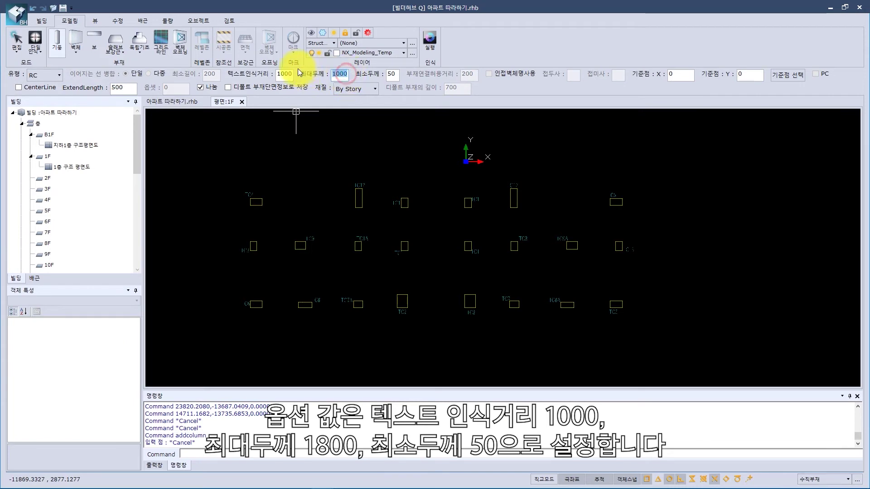
{"action": "type", "text": "1800"}
{"action": "key", "text": "Tab"}
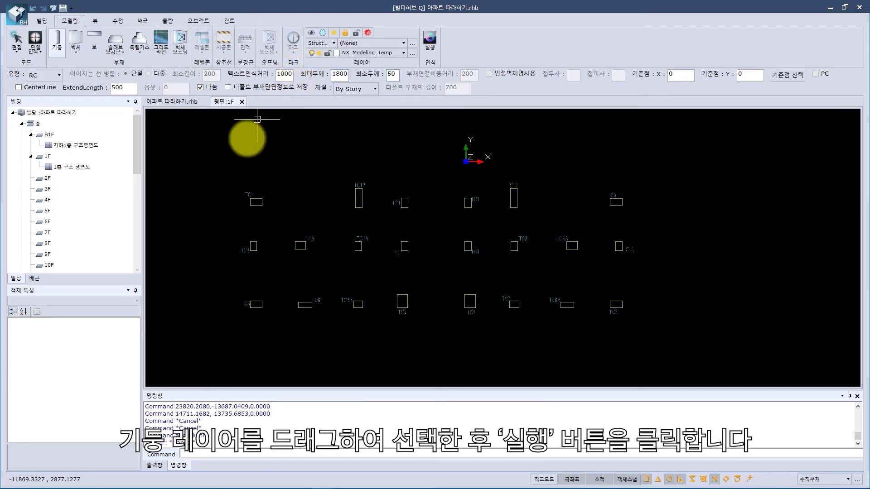
Run column recognition on all isolated column outlines of the 1F plan, and check the generated columns in the 3D view
{"action": "mouse_move", "coordinate": [218, 161]}
{"action": "left_mouse_down"}
{"action": "mouse_move", "coordinate": [588, 278]}
{"action": "mouse_move", "coordinate": [658, 326]}
{"action": "left_mouse_up"}
{"action": "left_click", "coordinate": [425, 47]}
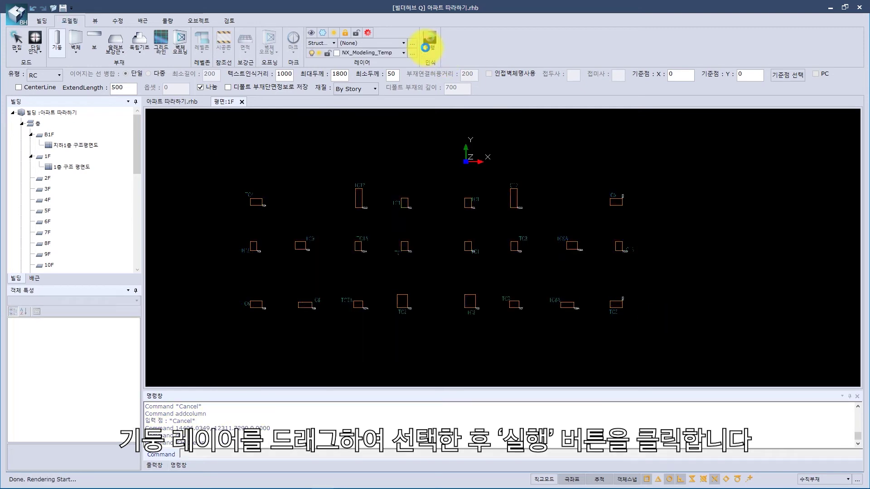
{"action": "left_click", "coordinate": [165, 101]}
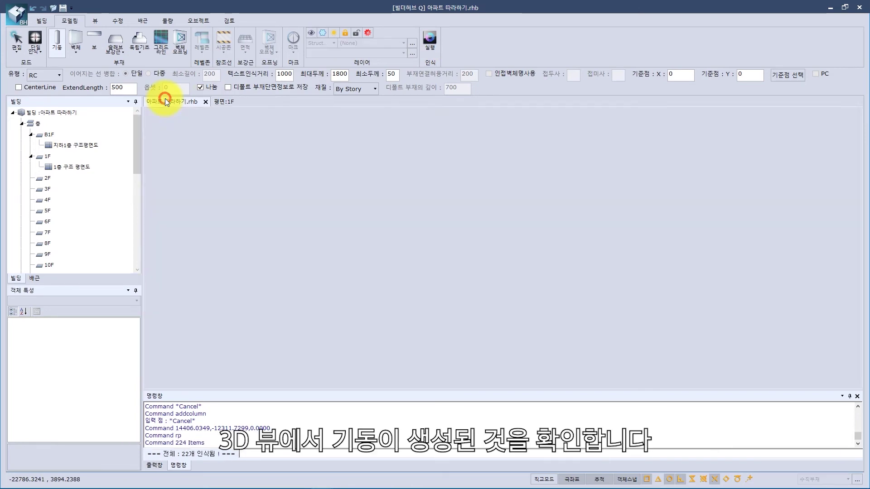
{"action": "left_click_drag", "start_coordinate": [671, 148], "coordinate": [597, 198]}
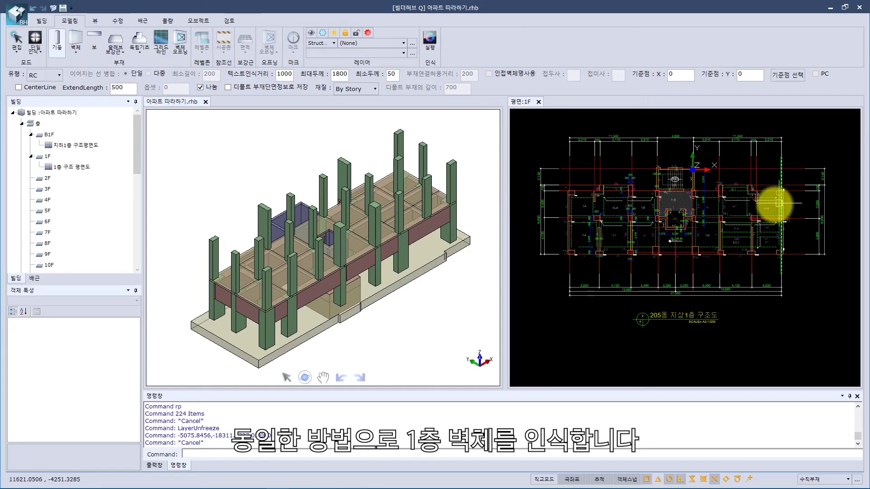
Isolate the wall layers in the 1F plan using the EW1 wall text and the adjacent wall line
{"action": "scroll", "coordinate": [669, 209], "scroll_direction": "up", "scroll_amount": 6}
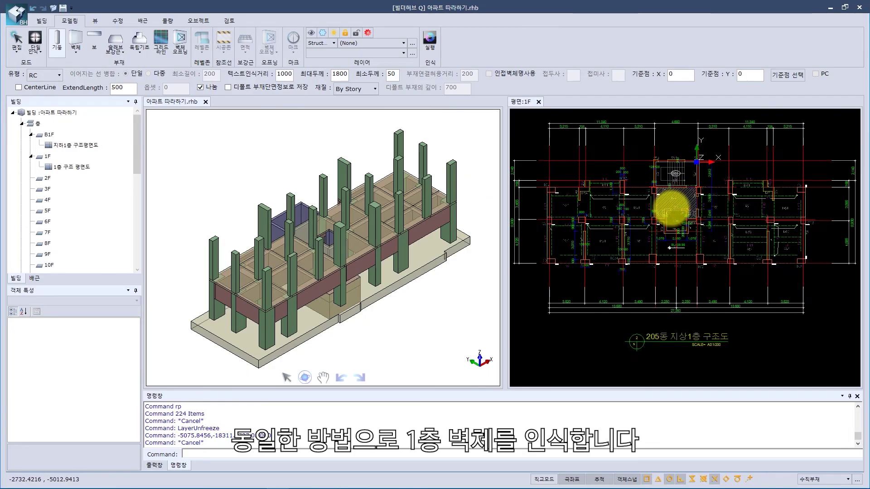
{"action": "scroll", "coordinate": [665, 235], "scroll_direction": "up", "scroll_amount": 2}
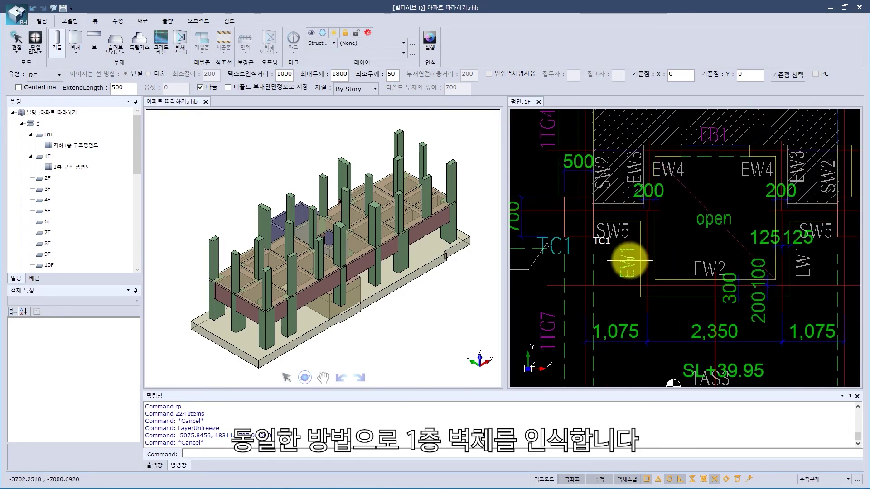
{"action": "left_click", "coordinate": [627, 252]}
{"action": "left_click", "coordinate": [642, 262]}
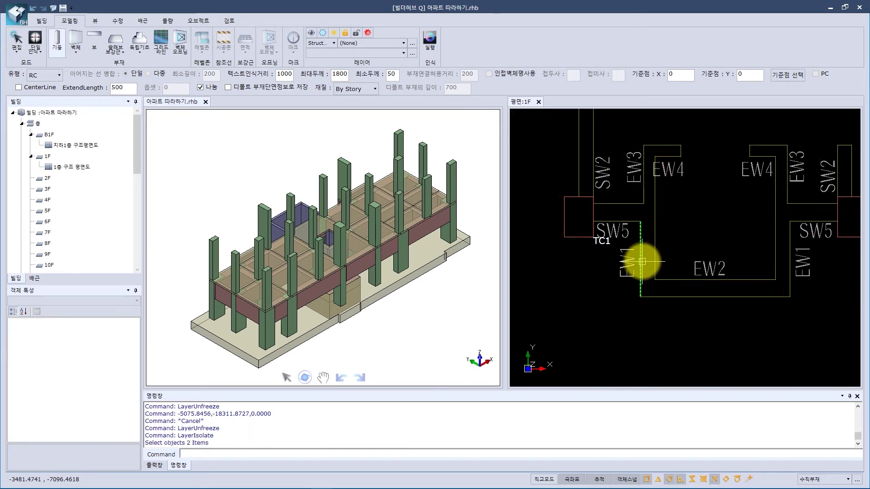
{"action": "scroll", "coordinate": [642, 261], "scroll_direction": "down", "scroll_amount": 3}
{"action": "scroll", "coordinate": [642, 261], "scroll_direction": "down", "scroll_amount": 2}
{"action": "middle_click_drag", "start_coordinate": [642, 262], "coordinate": [681, 253]}
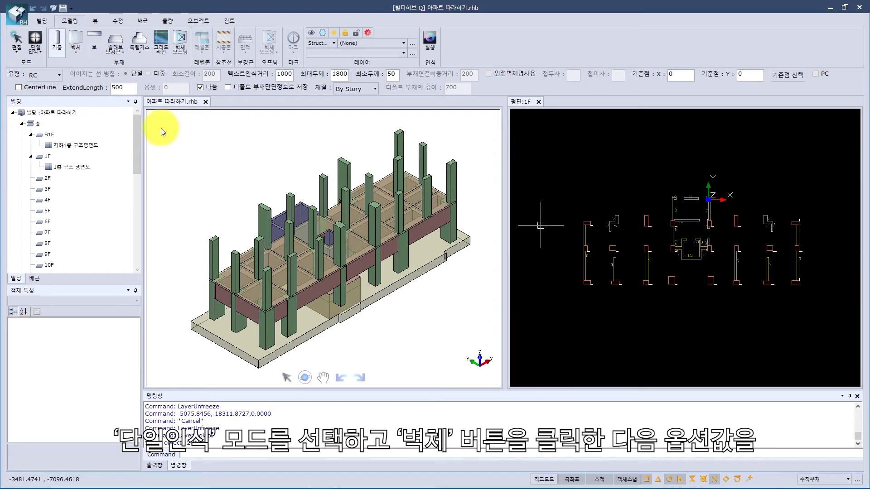
Start wall (벽체) recognition with text recognition distance 500, maximum thickness 550 and minimum thickness 100
{"action": "left_click", "coordinate": [74, 54]}
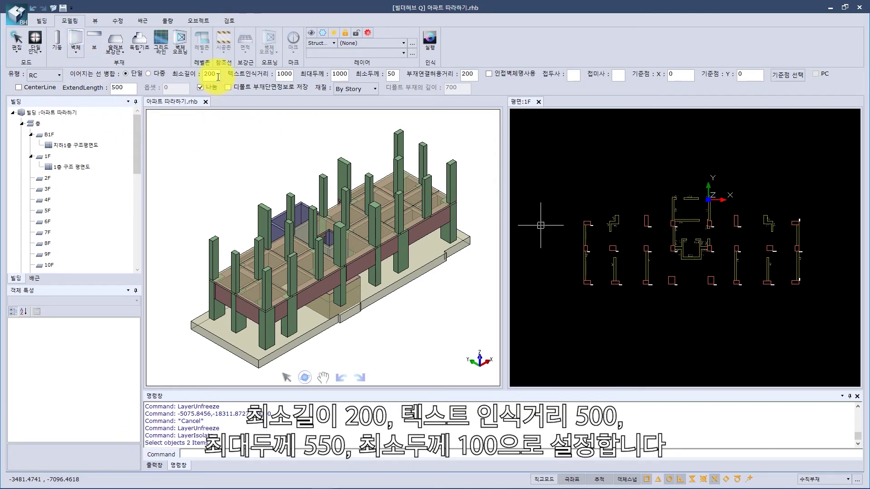
{"action": "key", "text": "Tab"}
{"action": "type", "text": "5"}
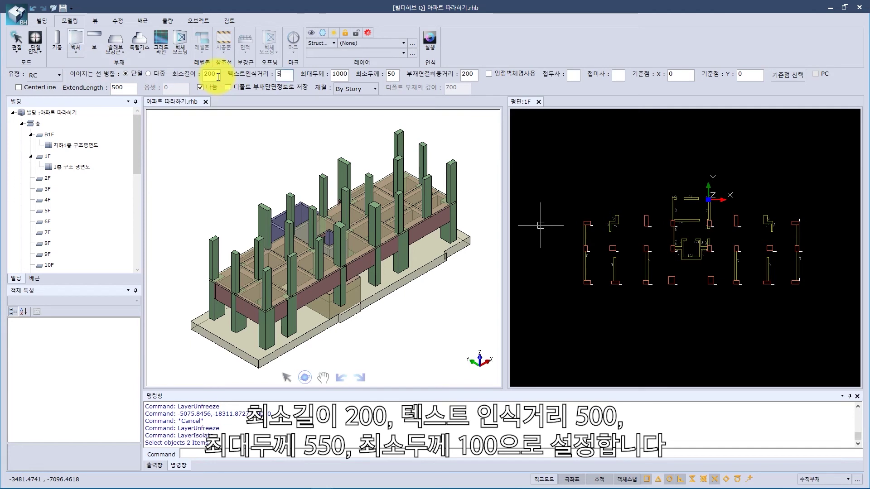
{"action": "key", "text": "Tab"}
{"action": "type", "text": "550"}
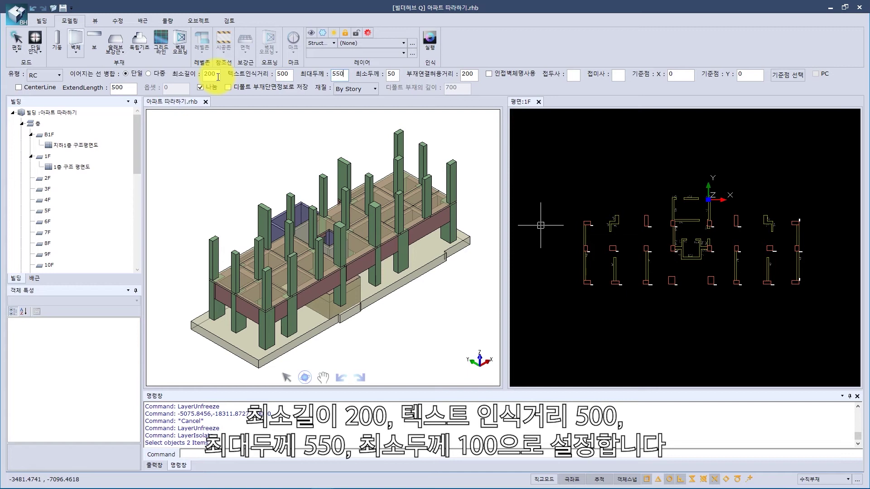
{"action": "key", "text": "Tab"}
{"action": "type", "text": "100"}
Run wall recognition on the whole isolated 1F plan, and inspect the generated walls in the 3D view
{"action": "left_click_drag", "start_coordinate": [557, 158], "coordinate": [847, 317]}
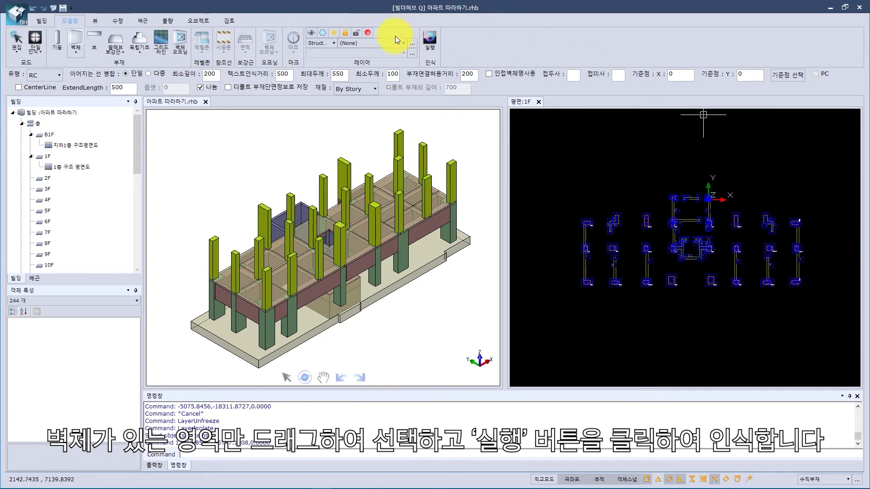
{"action": "left_click", "coordinate": [429, 40]}
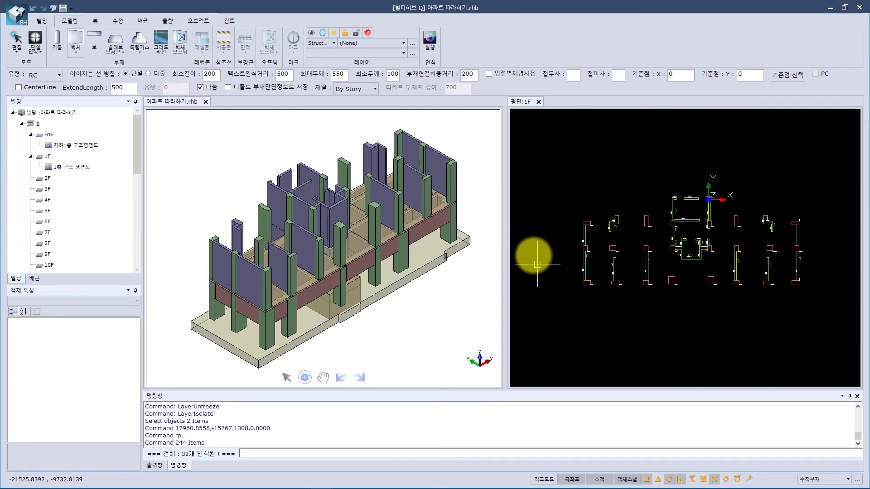
{"action": "left_click", "coordinate": [466, 168]}
{"action": "left_click_drag", "start_coordinate": [467, 168], "coordinate": [394, 177]}
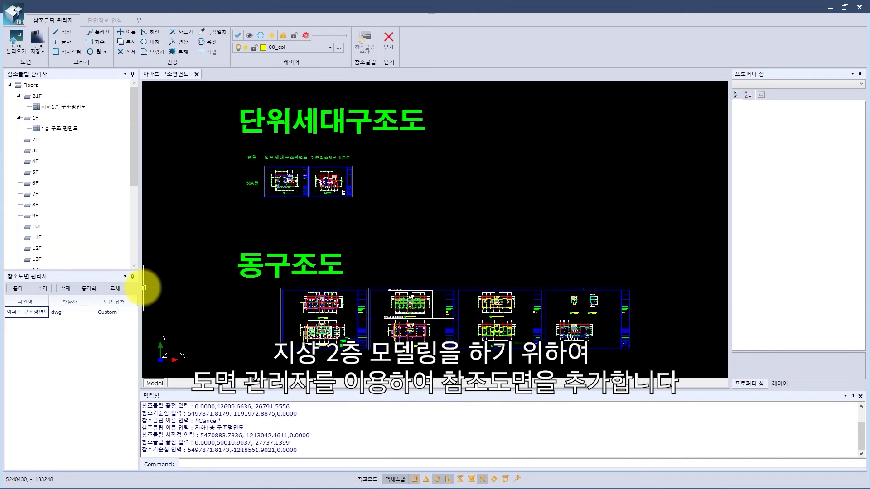
Start a new reference clip (참조클립) for floor 2F and name it 지상2층 구조평면도
{"action": "right_click", "coordinate": [81, 140]}
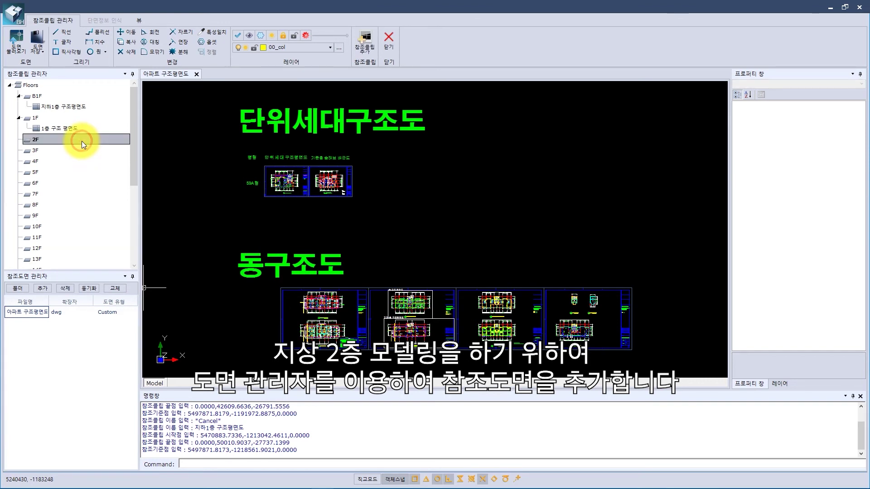
{"action": "left_click", "coordinate": [108, 148]}
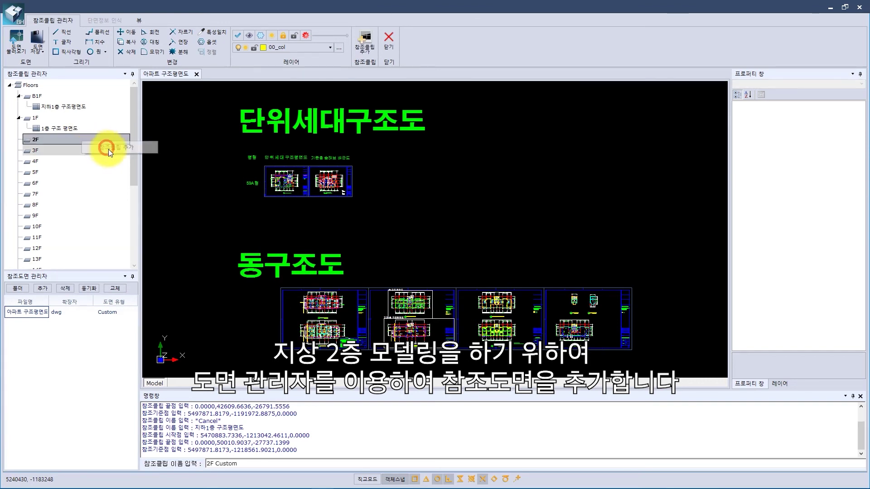
{"action": "left_click", "coordinate": [244, 462]}
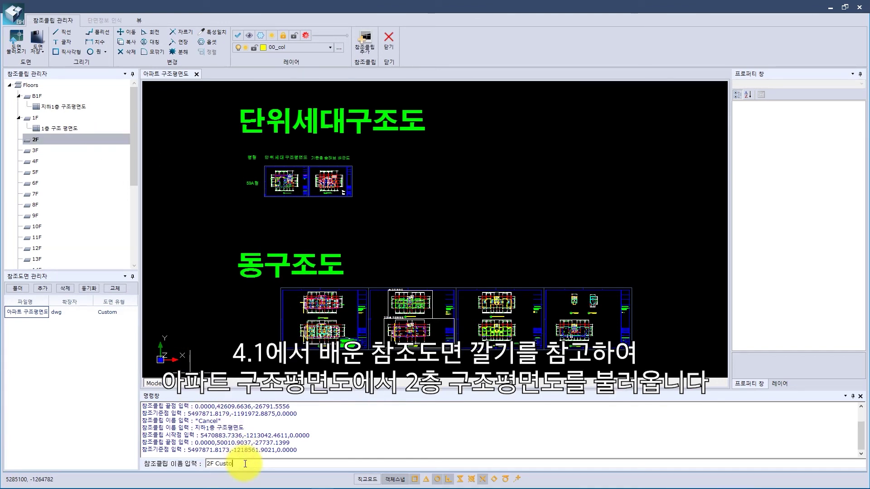
{"action": "type", "text": "지상2"}
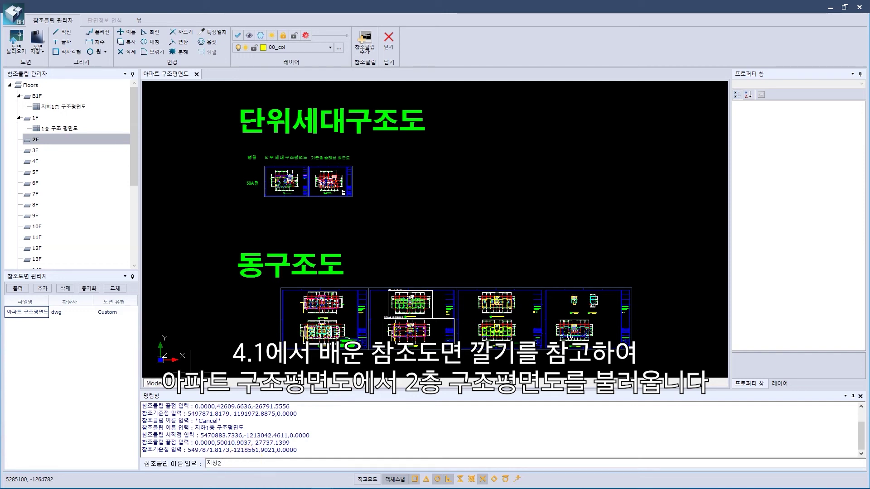
{"action": "type", "text": "층 구조평면"}
{"action": "key", "text": "Return"}
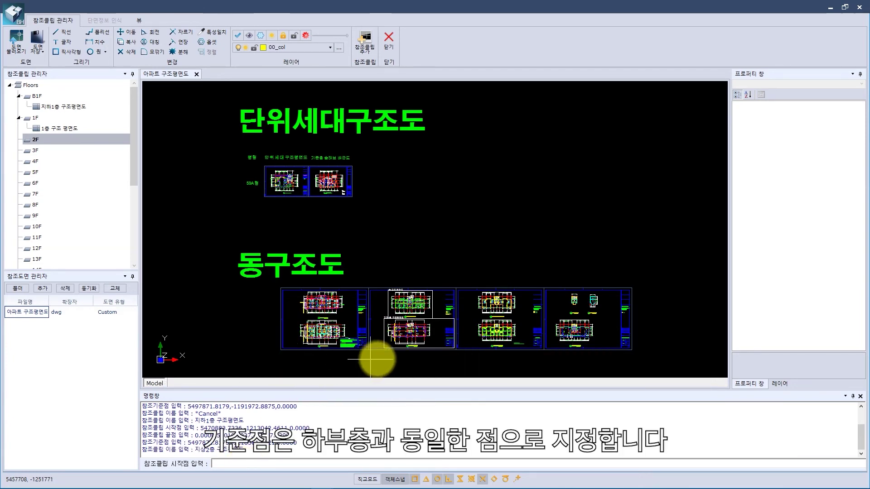
Enclose the 205동 지상2층 구조도 drawing as the clip area, and set its base point at the SW6 wall corner beside stair SS1
{"action": "scroll", "coordinate": [428, 249], "scroll_direction": "up", "scroll_amount": 5}
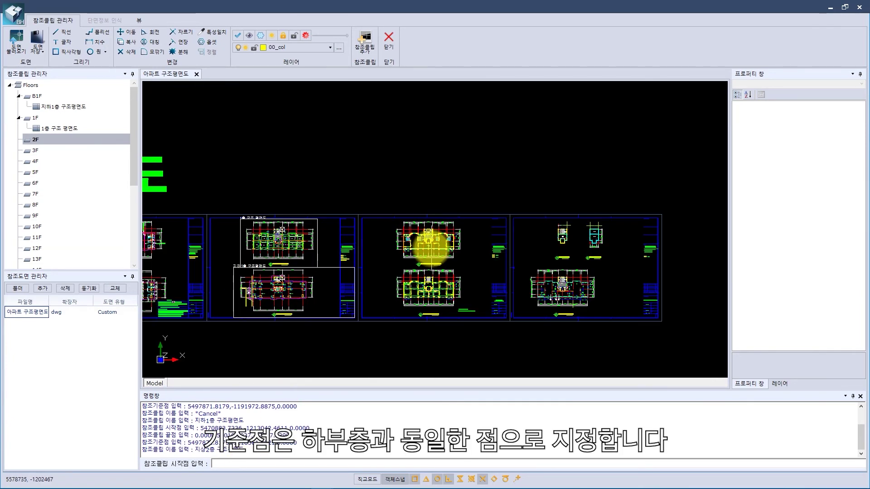
{"action": "scroll", "coordinate": [431, 249], "scroll_direction": "up", "scroll_amount": 6}
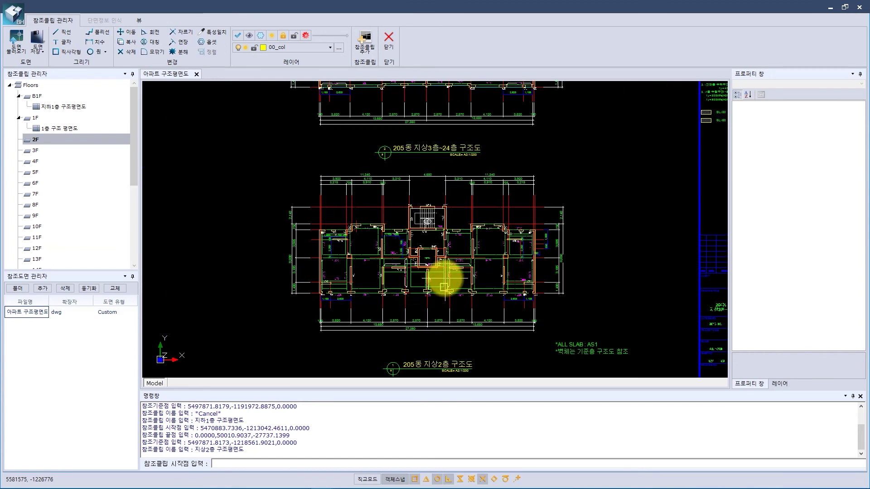
{"action": "left_click", "coordinate": [284, 132]}
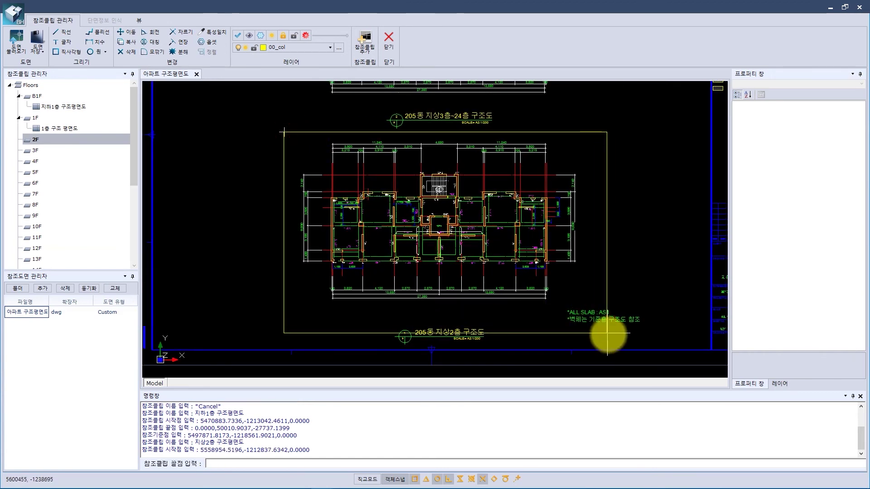
{"action": "left_click", "coordinate": [653, 347]}
{"action": "scroll", "coordinate": [453, 171], "scroll_direction": "up", "scroll_amount": 5}
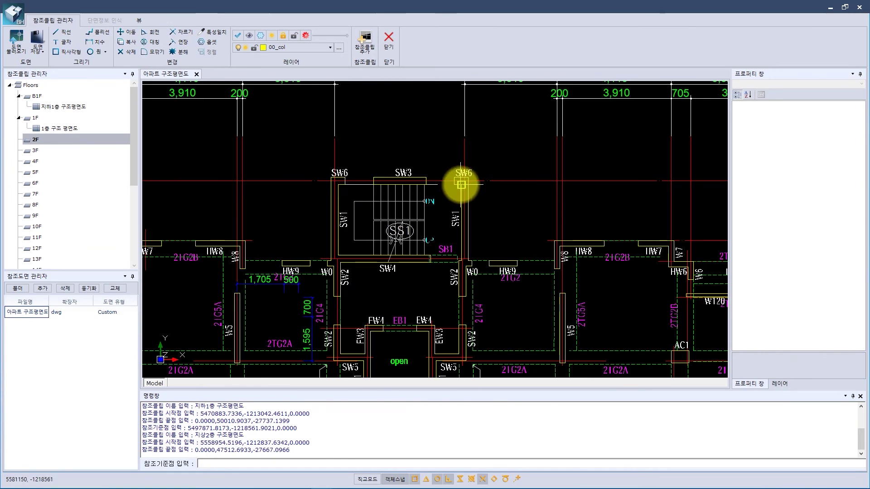
{"action": "left_click", "coordinate": [461, 185]}
{"action": "scroll", "coordinate": [461, 185], "scroll_direction": "down", "scroll_amount": 5}
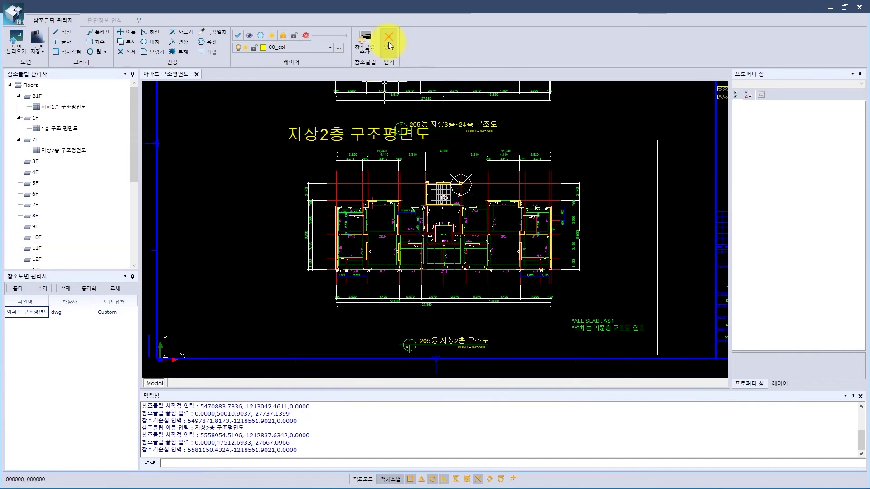
Close the reference clip manager and open the 2F floor plan from the building tree
{"action": "left_click", "coordinate": [388, 41]}
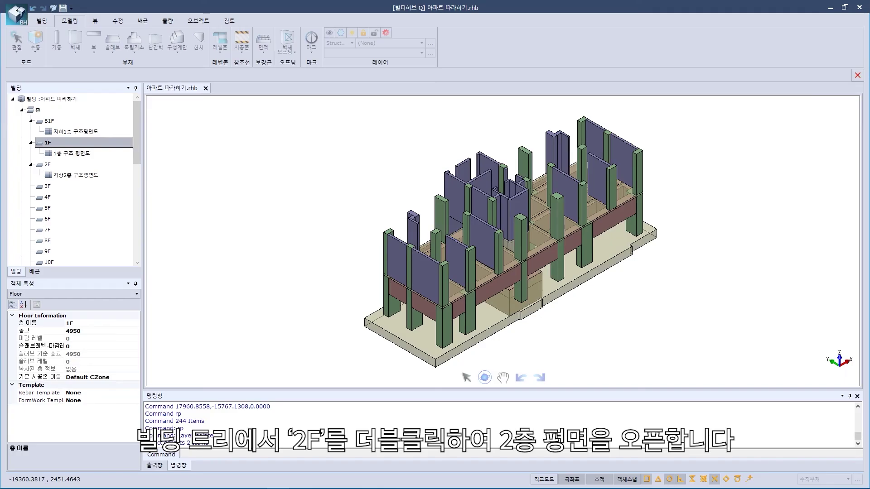
{"action": "left_click", "coordinate": [78, 164]}
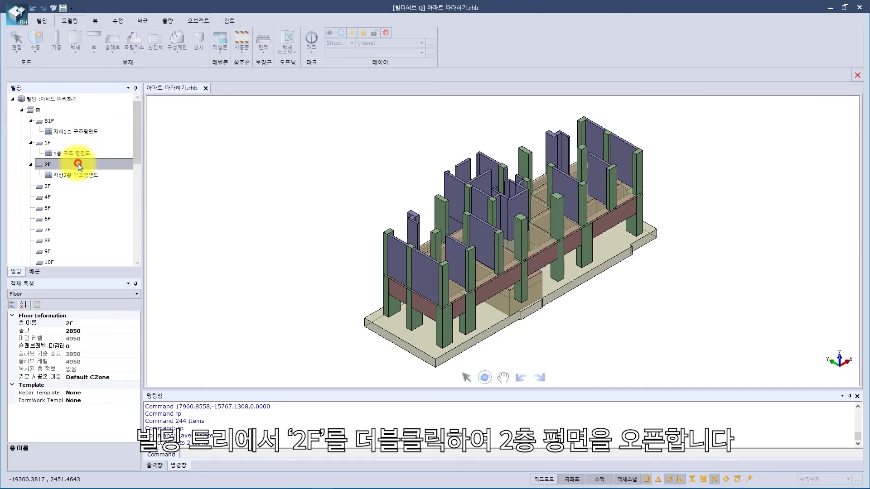
{"action": "double_click", "coordinate": [78, 164]}
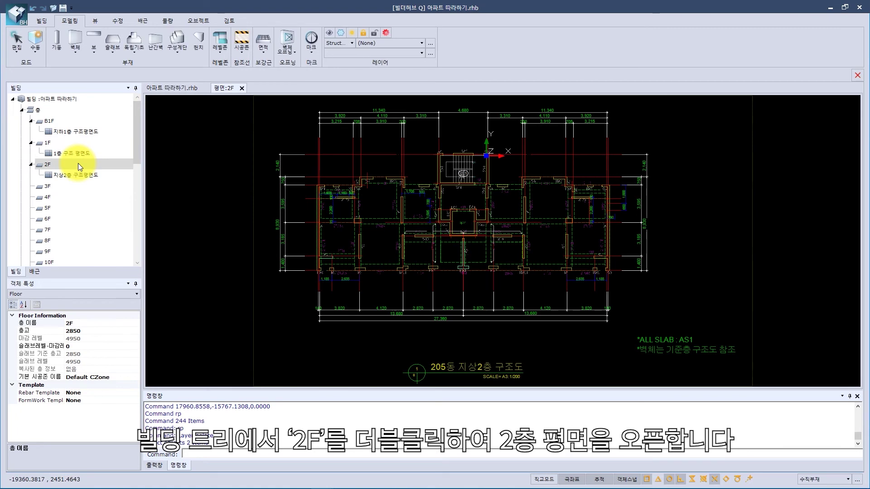
Isolate the layers of the dashed beam lines and the beam label text, using the 2TG2A beam as the sample
{"action": "scroll", "coordinate": [375, 237], "scroll_direction": "up", "scroll_amount": 10}
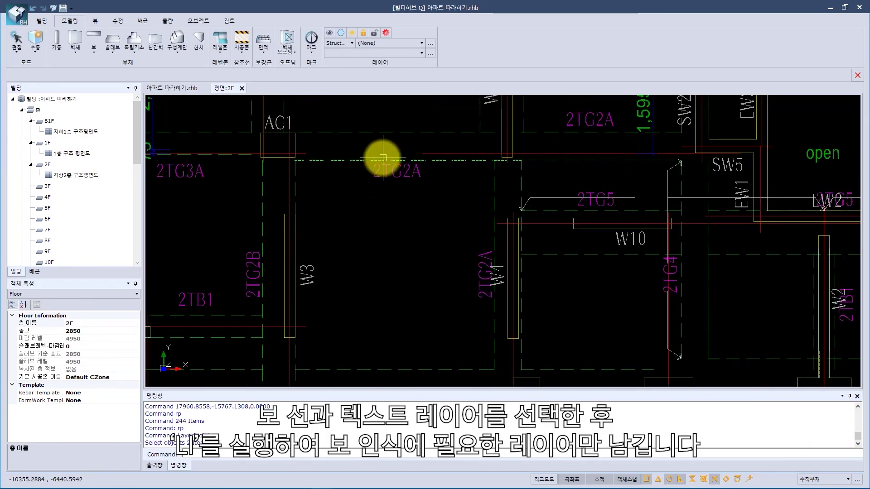
{"action": "left_click", "coordinate": [382, 169]}
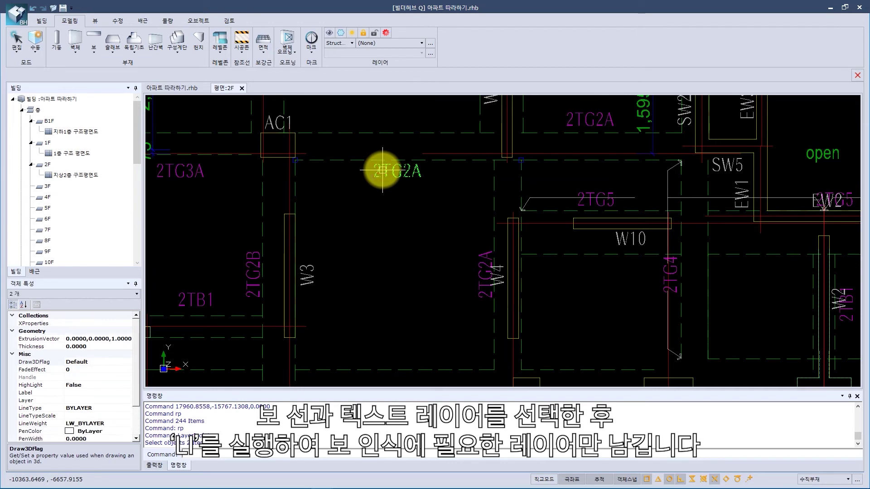
{"action": "right_click", "coordinate": [382, 171]}
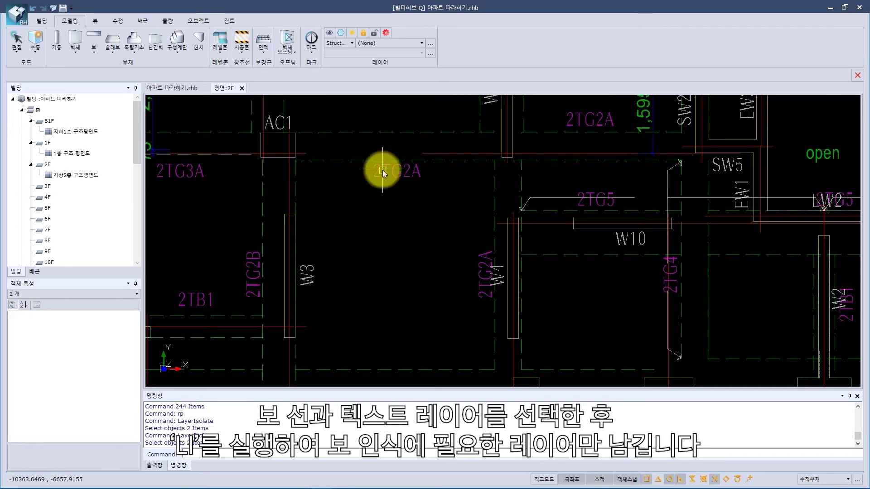
{"action": "scroll", "coordinate": [416, 211], "scroll_direction": "down", "scroll_amount": 5}
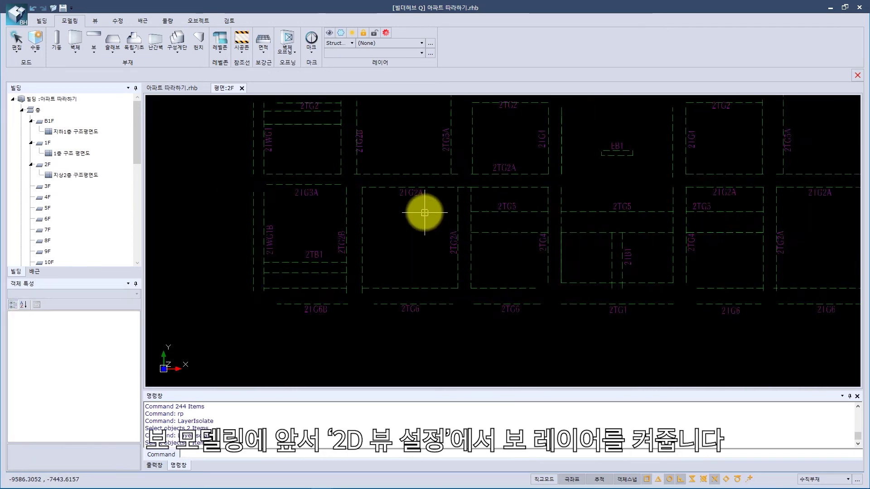
{"action": "scroll", "coordinate": [430, 199], "scroll_direction": "down", "scroll_amount": 3}
{"action": "middle_click_drag", "start_coordinate": [443, 185], "coordinate": [404, 206]}
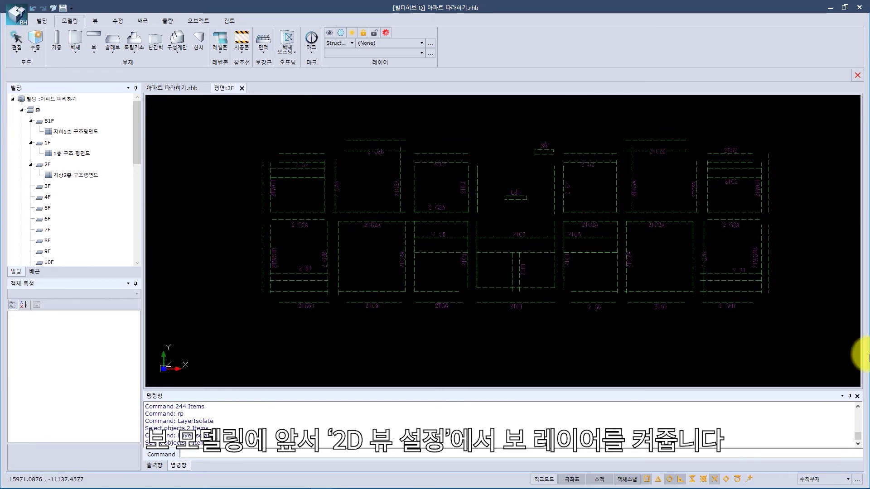
Turn on the Beam layer in the 2D view settings (2D 뷰 설정) and apply it to the current screen
{"action": "left_click", "coordinate": [857, 479]}
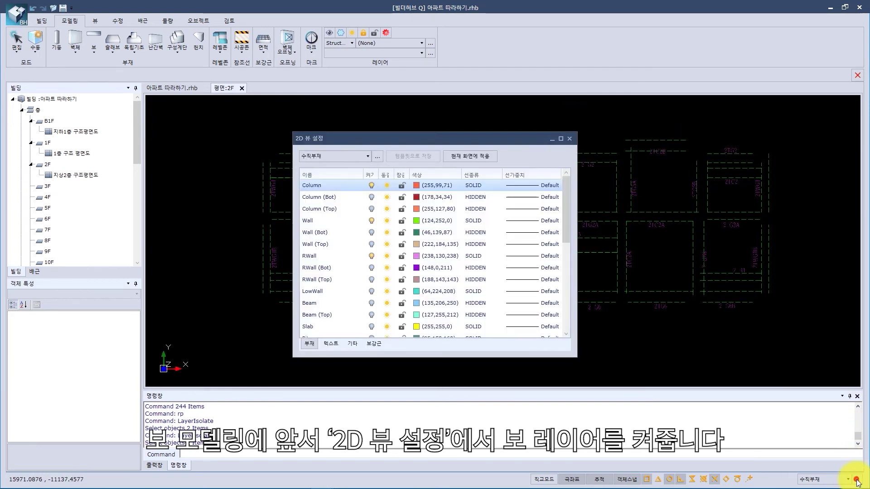
{"action": "left_click", "coordinate": [370, 303]}
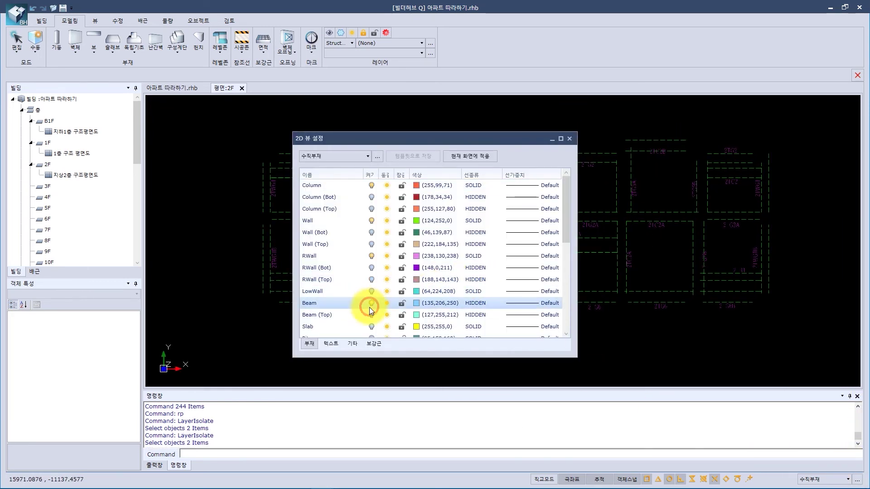
{"action": "left_click", "coordinate": [461, 158]}
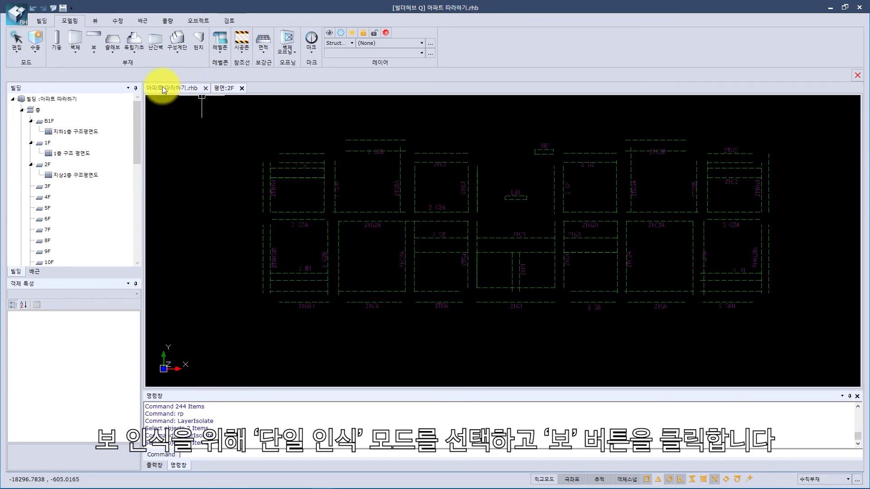
Start beam (보) recognition in single recognition mode with text recognition distance 500, maximum thickness 900 and minimum thickness 50
{"action": "left_click", "coordinate": [35, 50]}
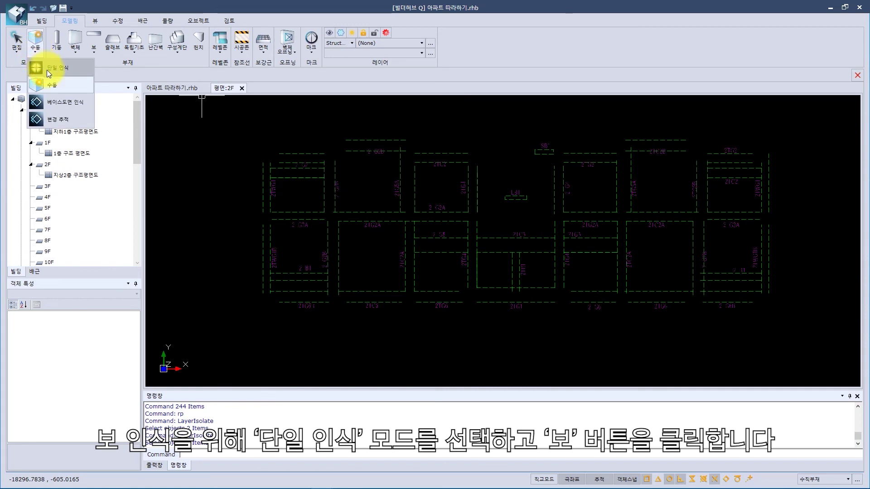
{"action": "left_click", "coordinate": [47, 69]}
{"action": "left_click", "coordinate": [94, 49]}
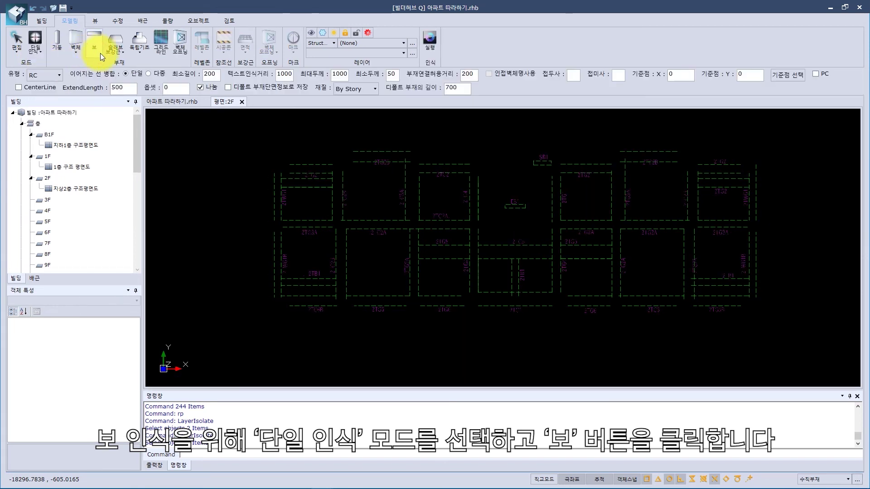
{"action": "left_click", "coordinate": [293, 73]}
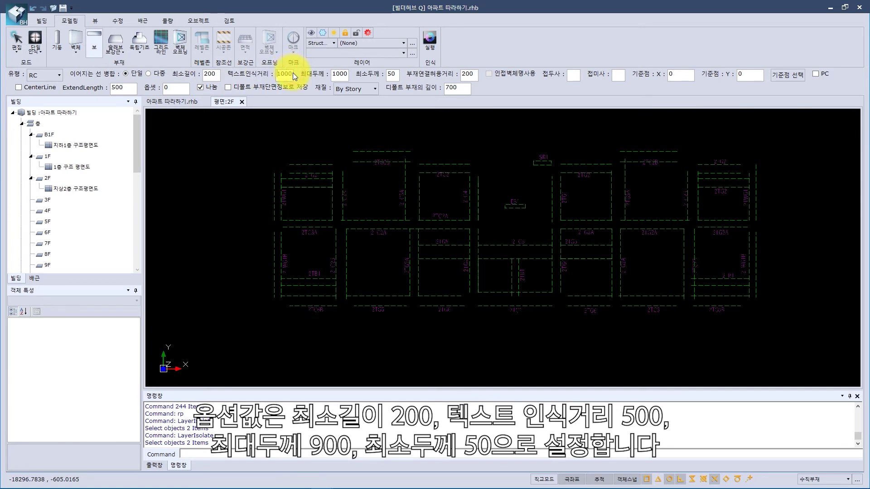
{"action": "left_click_drag", "start_coordinate": [293, 73], "coordinate": [243, 72]}
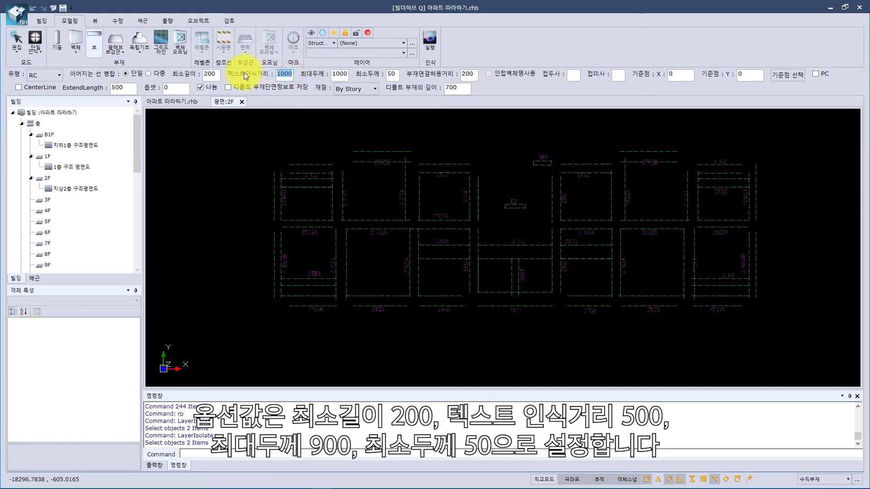
{"action": "type", "text": "500"}
{"action": "key", "text": "Tab"}
{"action": "type", "text": "900"}
{"action": "key", "text": "Tab"}
{"action": "type", "text": "50"}
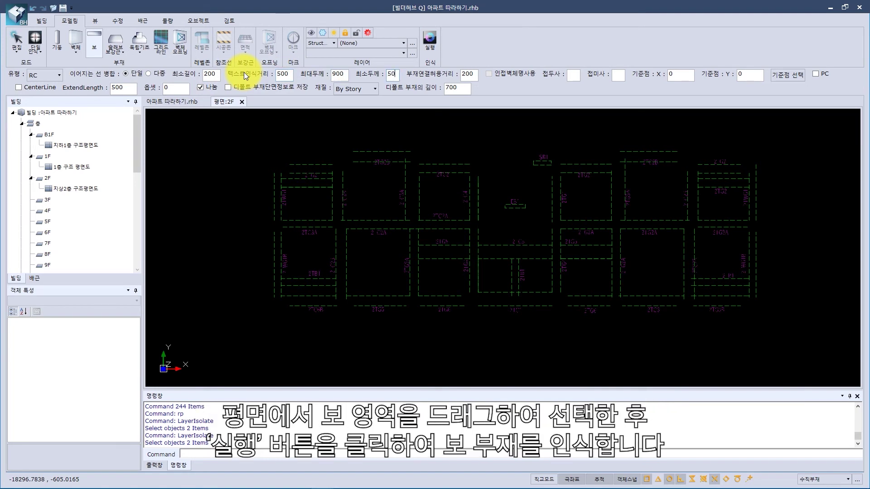
Run beam recognition on the whole isolated 2F plan, and inspect the generated beams in the 3D view
{"action": "left_click_drag", "start_coordinate": [251, 132], "coordinate": [775, 351]}
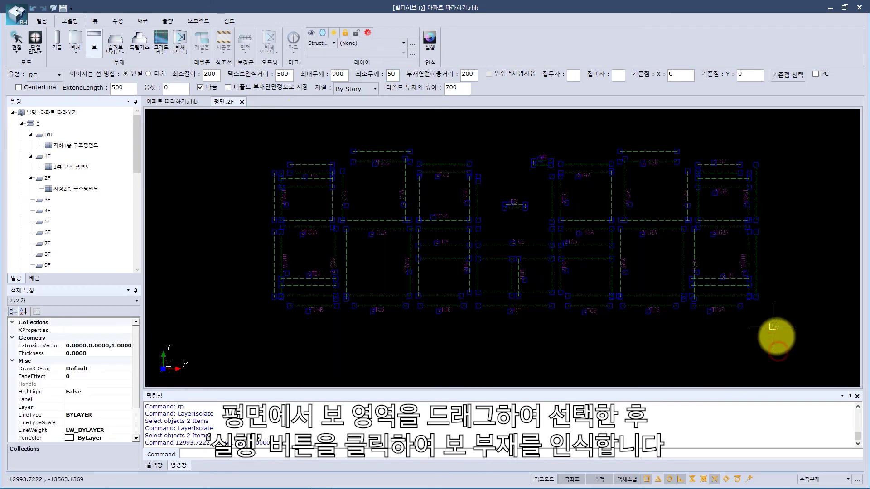
{"action": "left_click", "coordinate": [434, 34]}
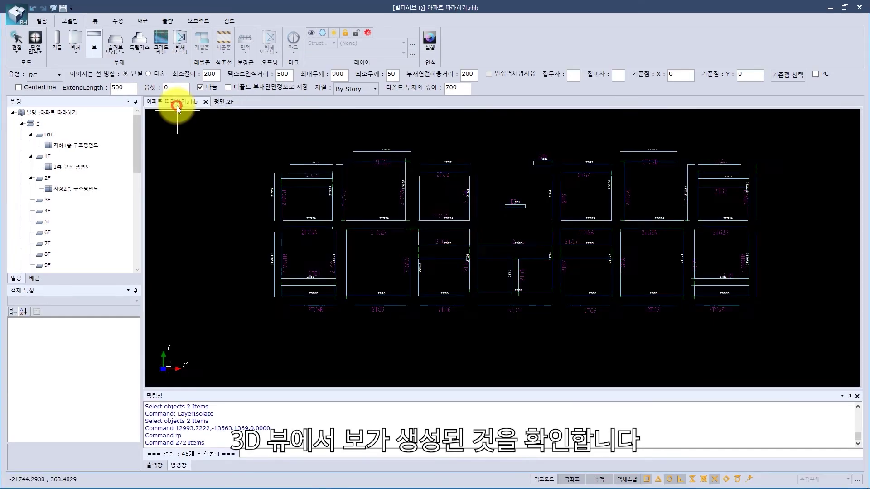
{"action": "left_click", "coordinate": [174, 101]}
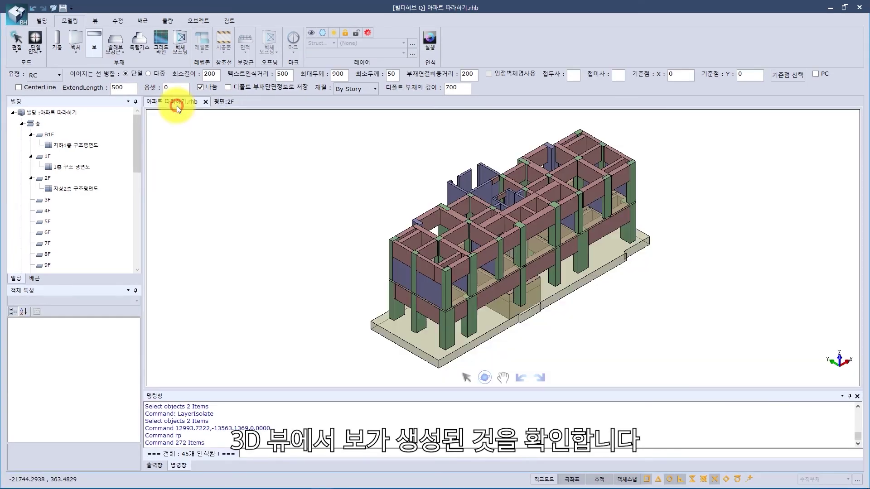
{"action": "left_click_drag", "start_coordinate": [666, 159], "coordinate": [575, 178]}
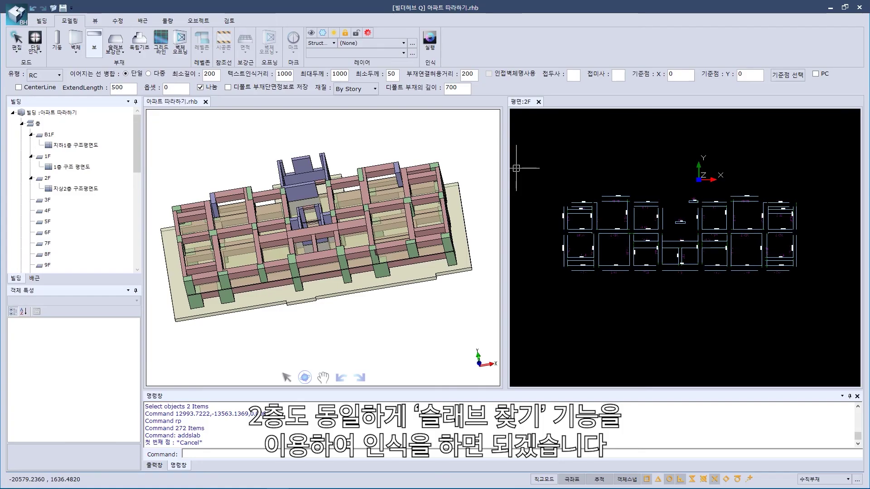
Turn on the Slab layer in the 2D view settings and apply it to the current screen
{"action": "left_click", "coordinate": [851, 482]}
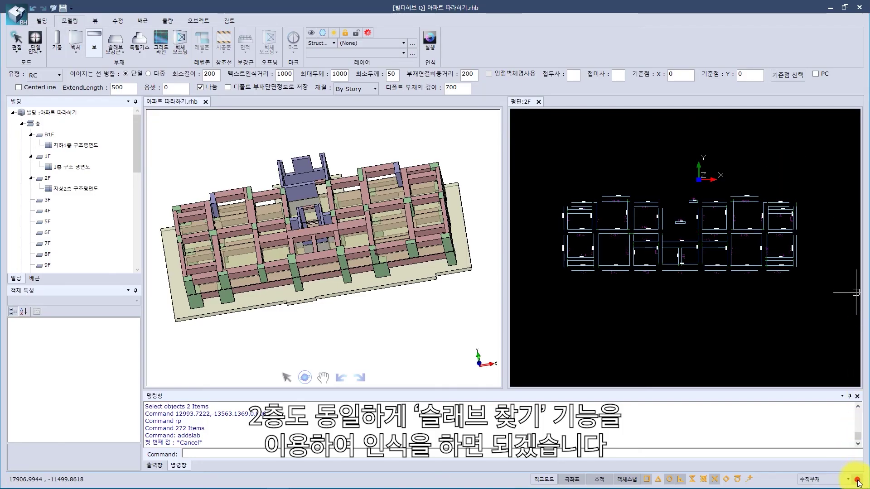
{"action": "left_click", "coordinate": [858, 481]}
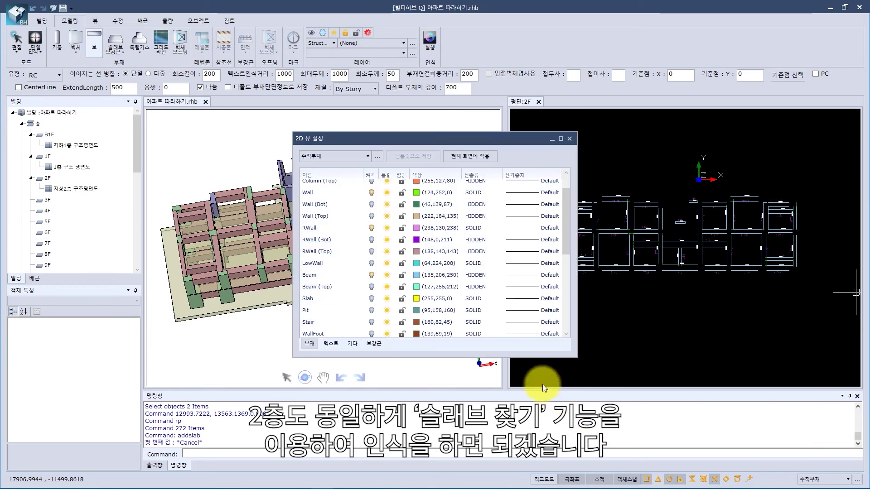
{"action": "left_click", "coordinate": [371, 299]}
{"action": "left_click", "coordinate": [467, 157]}
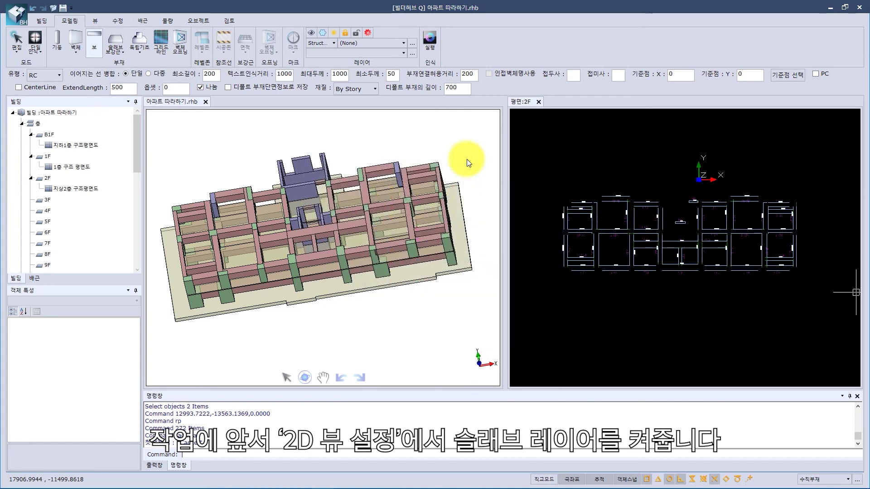
Load the drawing 2F 슬래브 참고라인 into the 2F plan with the Open command
{"action": "left_click", "coordinate": [382, 453]}
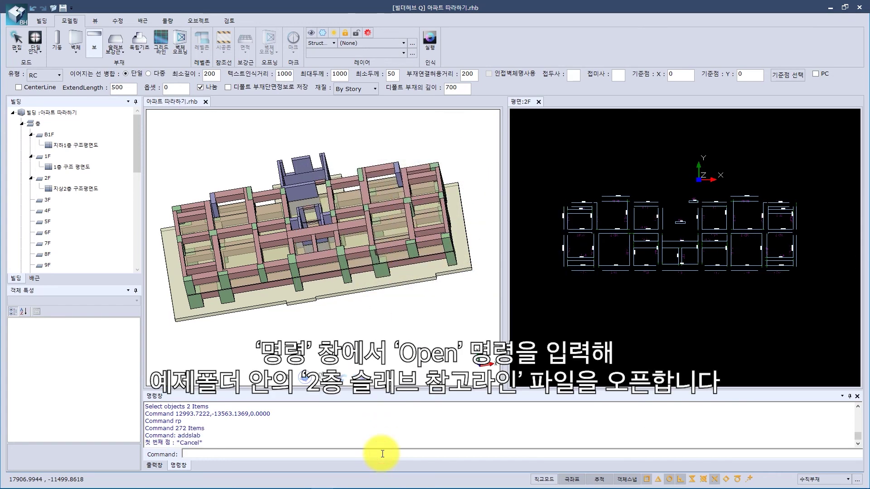
{"action": "type", "text": "open"}
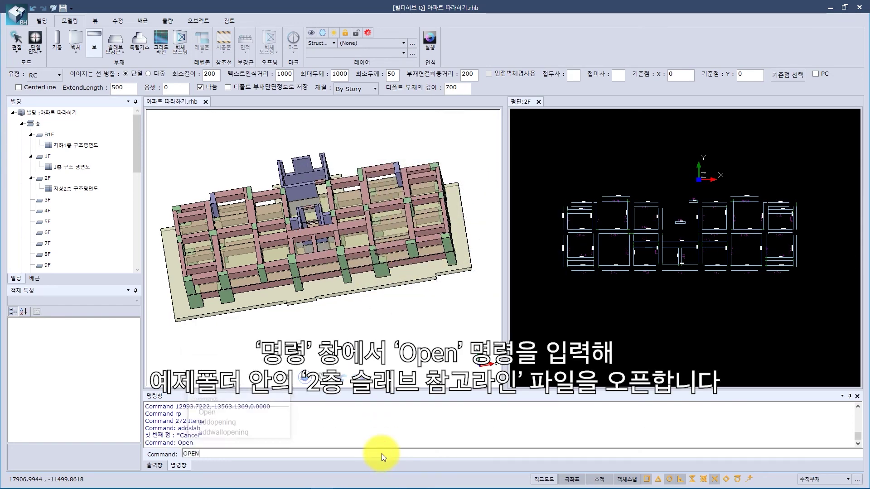
{"action": "key", "text": "Return"}
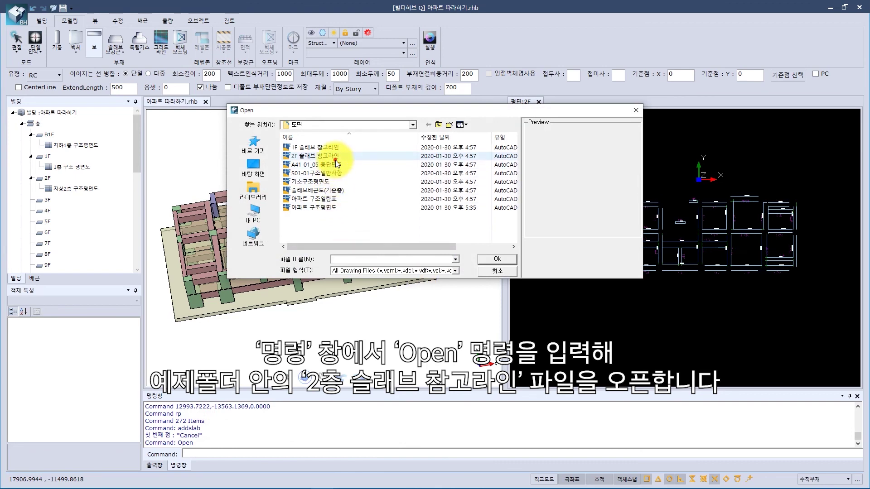
{"action": "left_click", "coordinate": [317, 156]}
{"action": "left_click", "coordinate": [485, 257]}
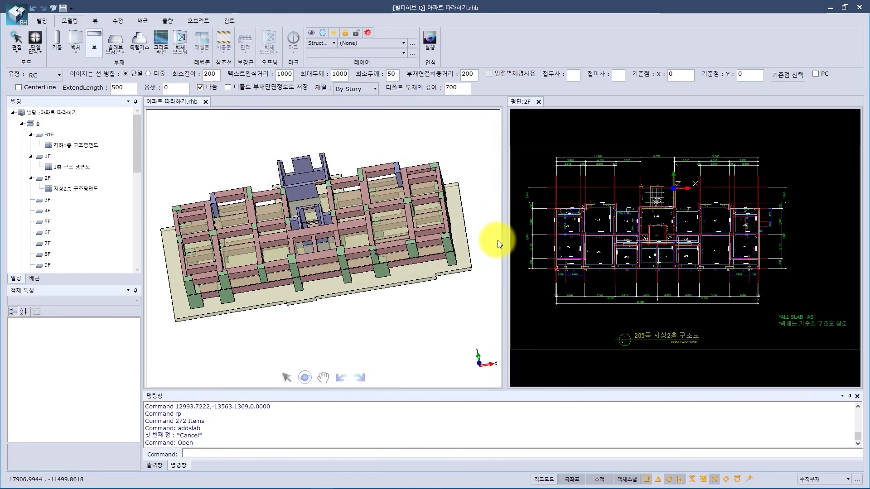
In manual mode, run slab search (슬래브 찾기) over an area enclosing the whole 2F structural plan to recognize its slabs
{"action": "left_click", "coordinate": [38, 52]}
{"action": "left_click", "coordinate": [52, 108]}
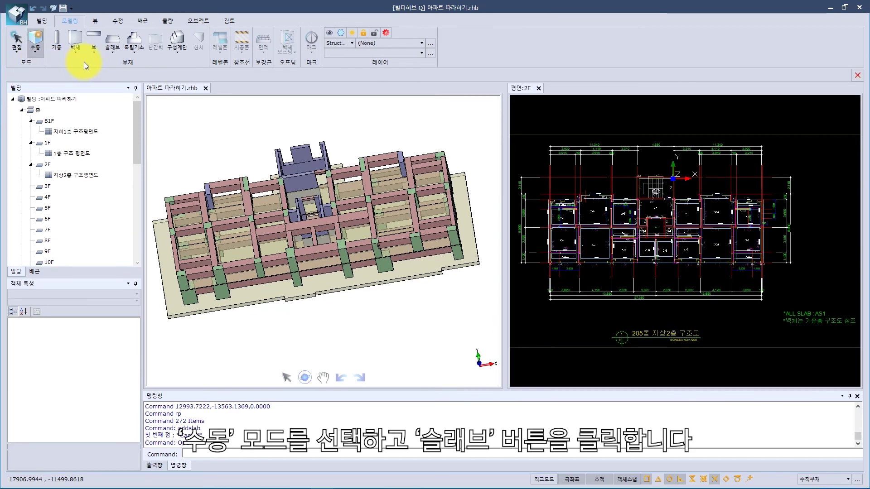
{"action": "left_click", "coordinate": [110, 51]}
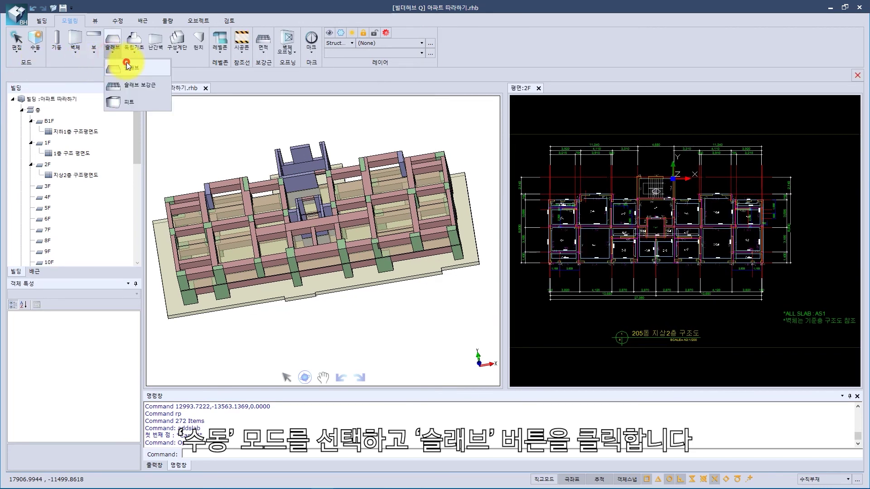
{"action": "left_click", "coordinate": [127, 67]}
{"action": "left_click", "coordinate": [497, 49]}
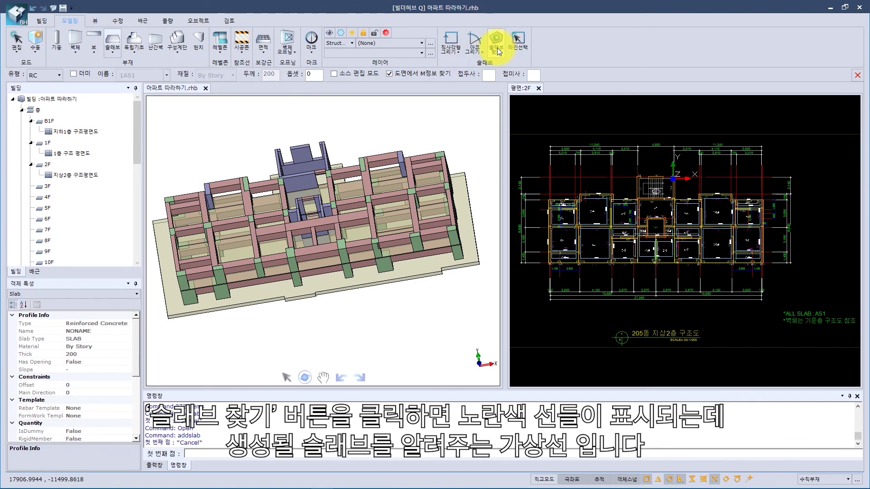
{"action": "scroll", "coordinate": [605, 200], "scroll_direction": "up", "scroll_amount": 3}
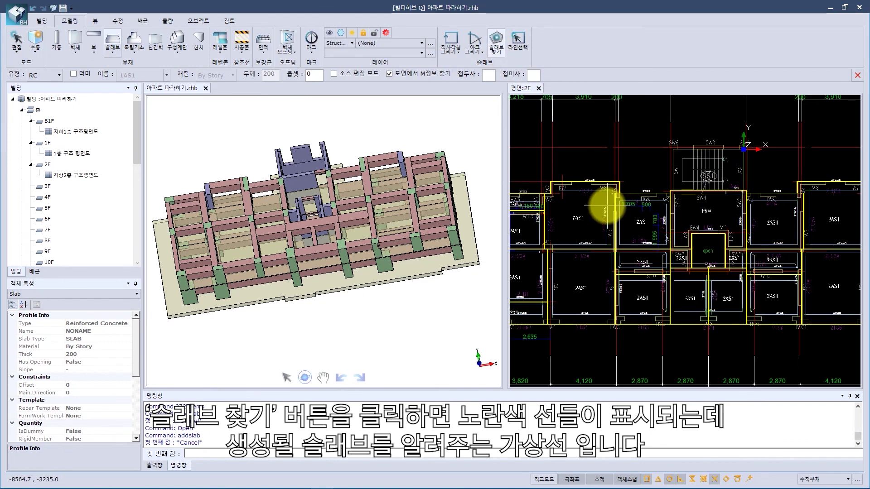
{"action": "scroll", "coordinate": [607, 203], "scroll_direction": "down", "scroll_amount": 2}
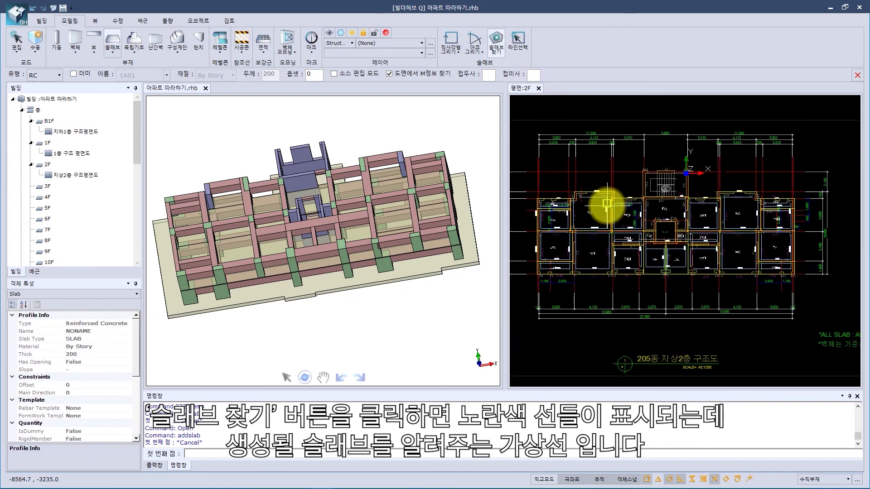
{"action": "middle_click_drag", "start_coordinate": [607, 204], "coordinate": [630, 200]}
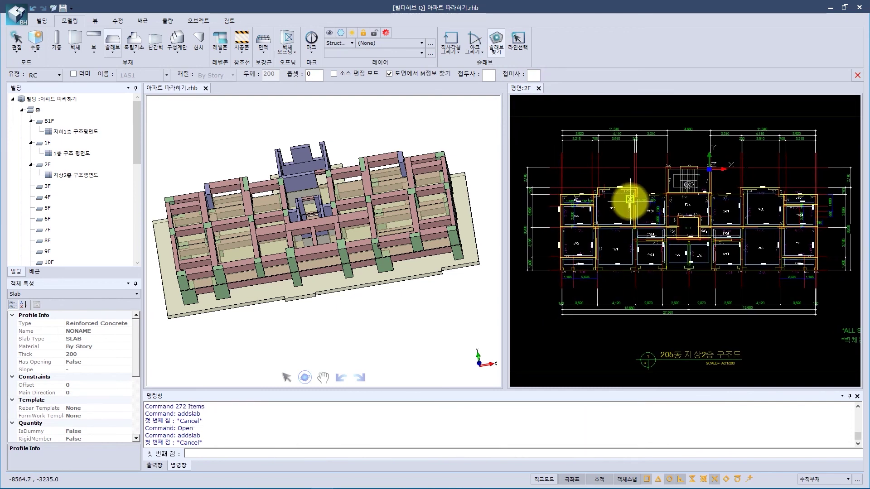
{"action": "scroll", "coordinate": [612, 188], "scroll_direction": "down", "scroll_amount": 2}
{"action": "left_click", "coordinate": [535, 158]}
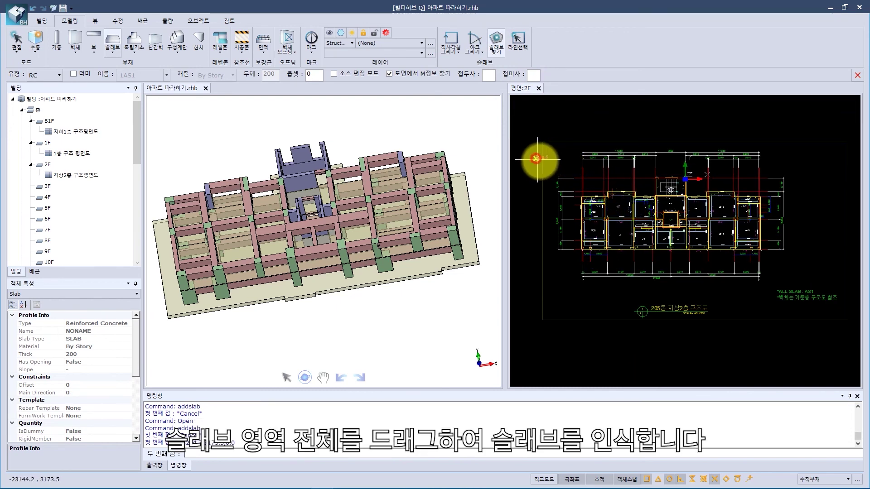
{"action": "left_click", "coordinate": [802, 288]}
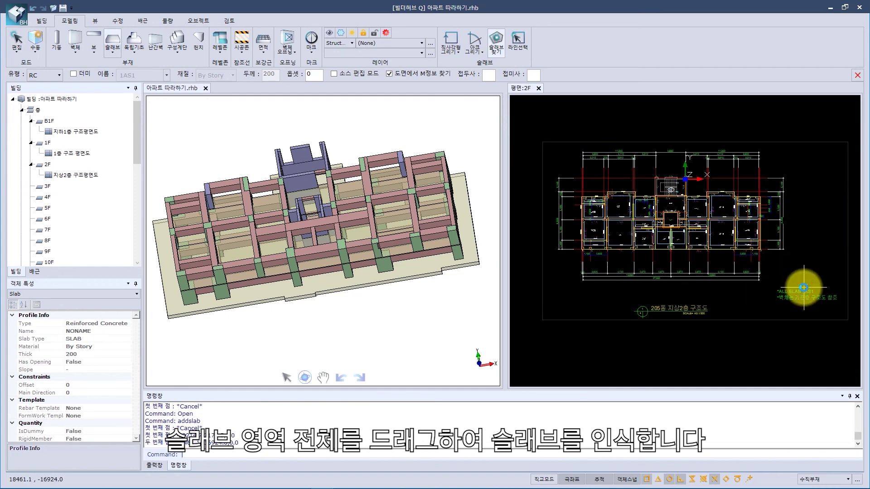
Finish the slab search, view the slabs in 3D, and turn off the Slab layer in the current screen's 2D view settings
{"action": "right_click", "coordinate": [309, 296]}
{"action": "middle_click_drag", "start_coordinate": [347, 327], "coordinate": [383, 313]}
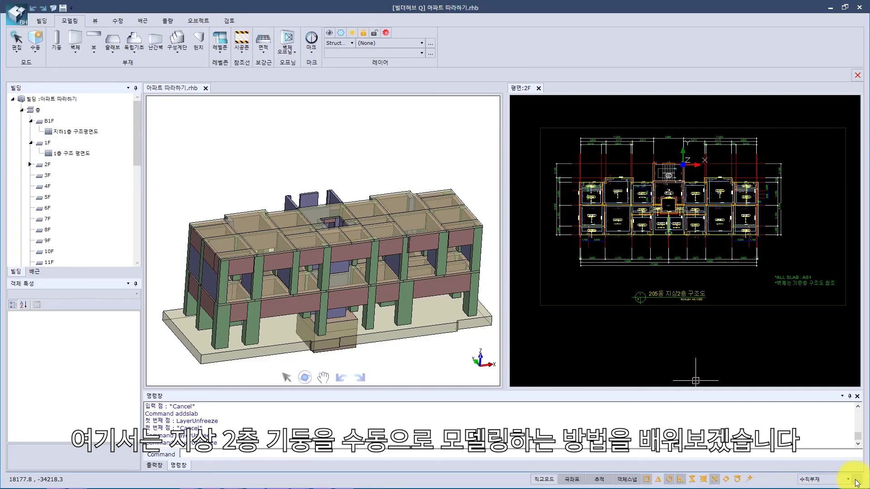
{"action": "left_click", "coordinate": [856, 481]}
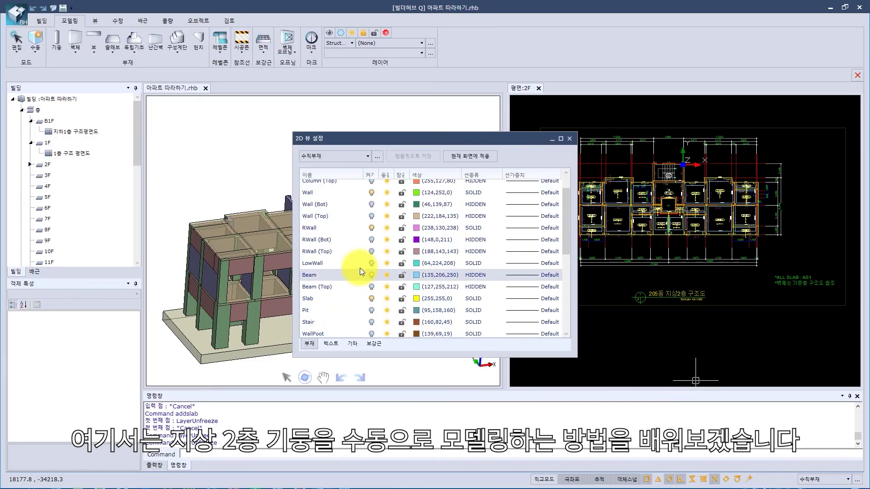
{"action": "left_click", "coordinate": [371, 298]}
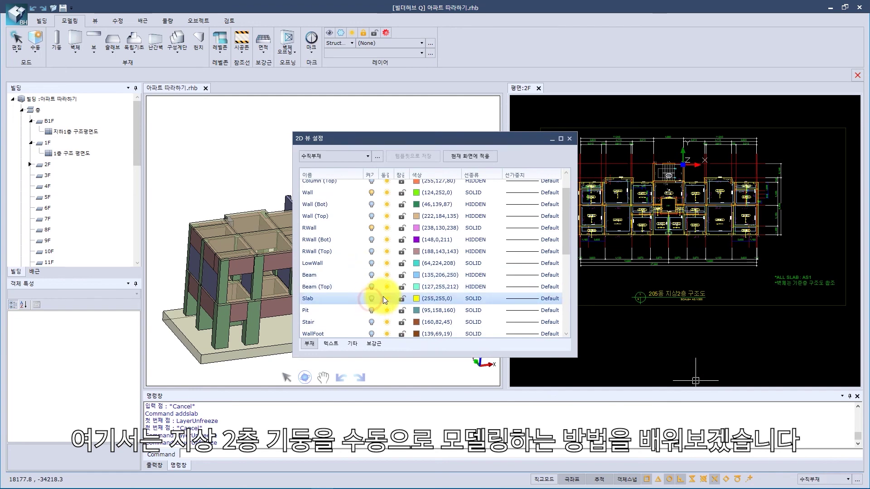
{"action": "left_click", "coordinate": [457, 159]}
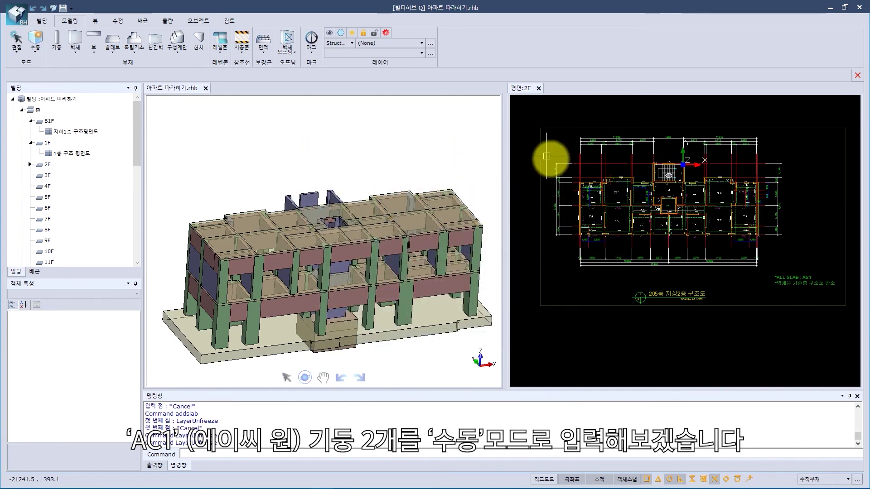
Isolate the column layers in the 2F plan using the AC1 label and its rectangular outline
{"action": "scroll", "coordinate": [607, 195], "scroll_direction": "up", "scroll_amount": 4}
{"action": "scroll", "coordinate": [589, 222], "scroll_direction": "up", "scroll_amount": 5}
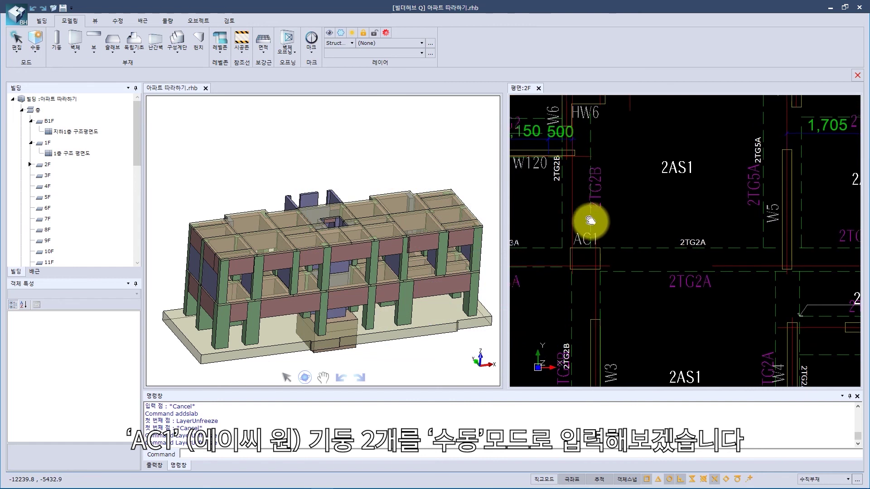
{"action": "left_click", "coordinate": [601, 255]}
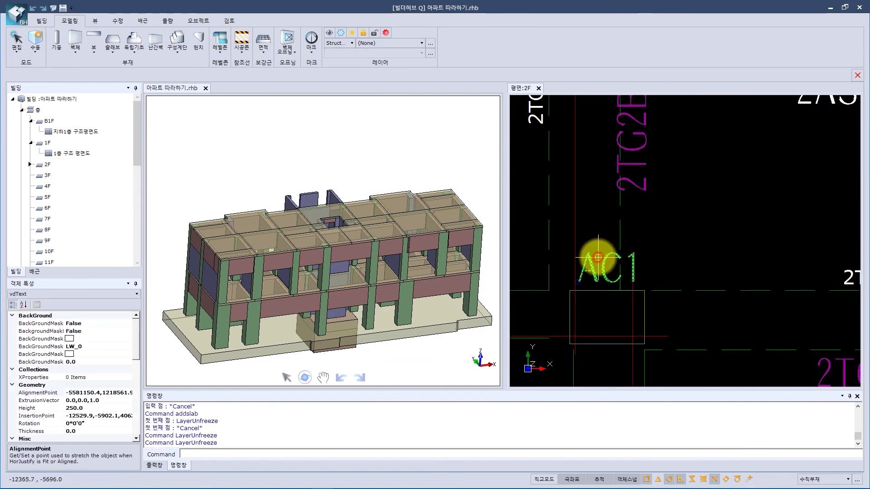
{"action": "left_click", "coordinate": [595, 290]}
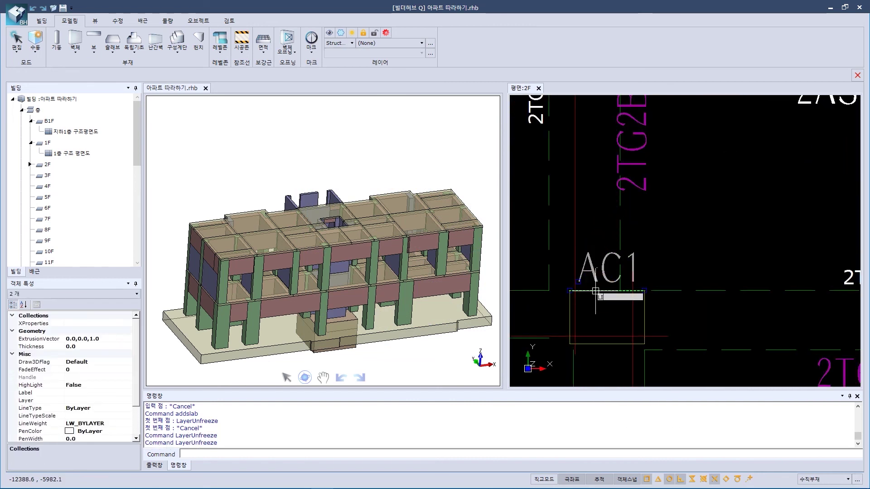
{"action": "key", "text": "ctrl+i"}
{"action": "scroll", "coordinate": [606, 291], "scroll_direction": "down", "scroll_amount": 2}
{"action": "scroll", "coordinate": [605, 291], "scroll_direction": "down", "scroll_amount": 3}
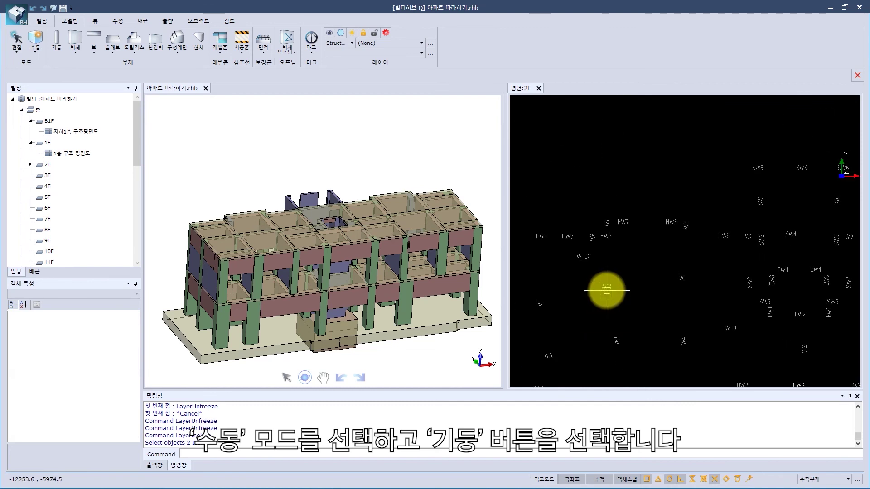
Add an AC1 column with 좌상단 alignment at the upper-left corner of the AC1 outline in the plan's left half
{"action": "left_click", "coordinate": [55, 48]}
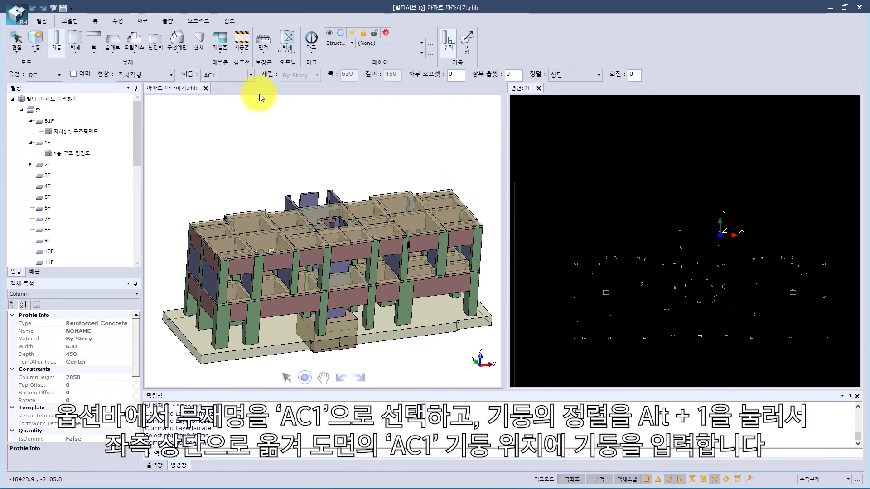
{"action": "scroll", "coordinate": [627, 295], "scroll_direction": "up", "scroll_amount": 5}
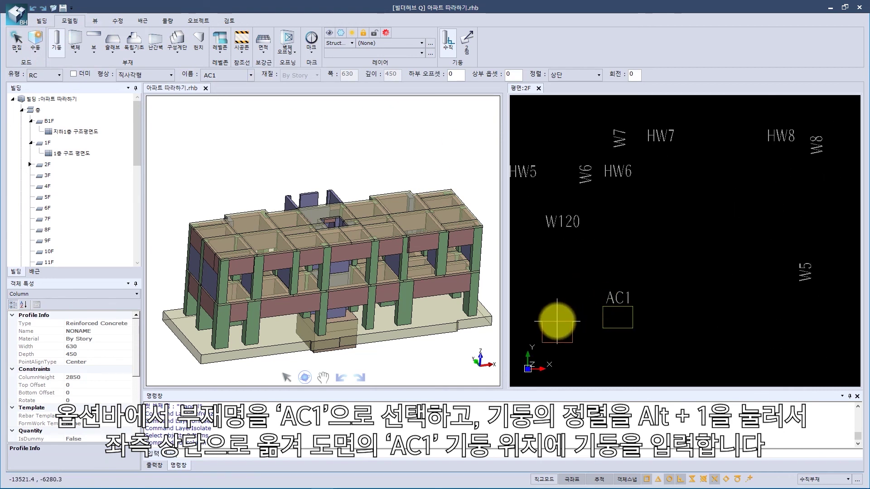
{"action": "key", "text": "alt+1"}
{"action": "scroll", "coordinate": [602, 308], "scroll_direction": "up", "scroll_amount": 2}
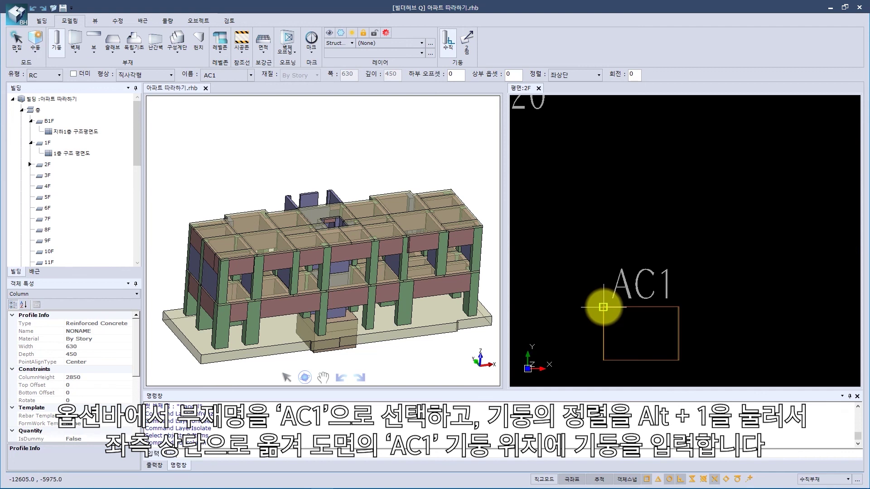
{"action": "scroll", "coordinate": [625, 291], "scroll_direction": "down", "scroll_amount": 1}
{"action": "left_click", "coordinate": [628, 292]}
{"action": "scroll", "coordinate": [625, 272], "scroll_direction": "down", "scroll_amount": 3}
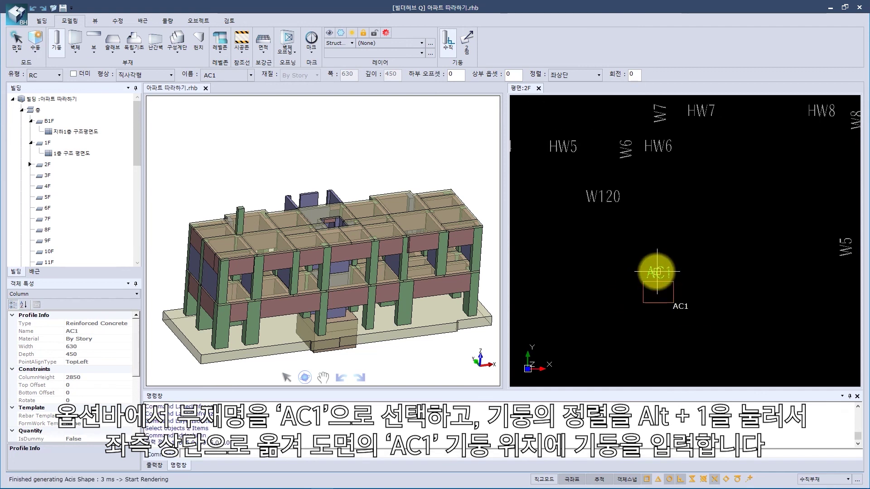
Add the second AC1 column at the upper-left corner of the AC1 outline in the plan's right half, and inspect both in 3D
{"action": "middle_click_drag", "start_coordinate": [782, 307], "coordinate": [654, 297]}
{"action": "scroll", "coordinate": [661, 297], "scroll_direction": "up", "scroll_amount": 5}
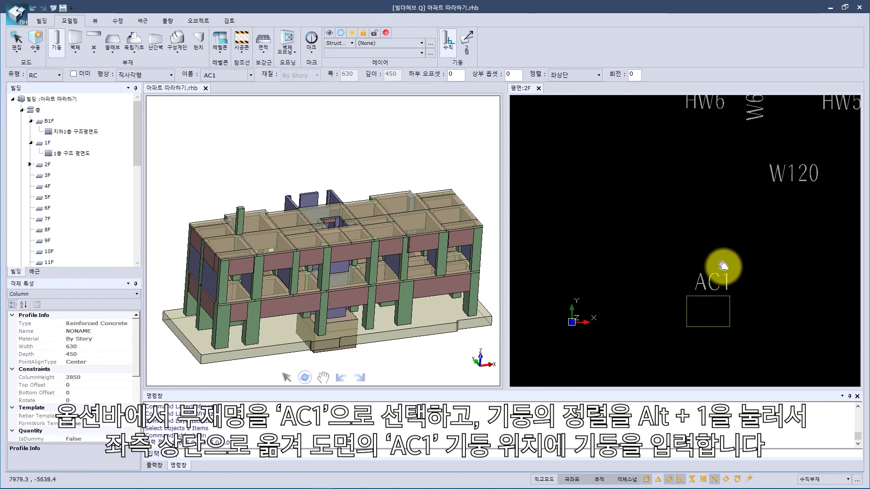
{"action": "left_click", "coordinate": [687, 291]}
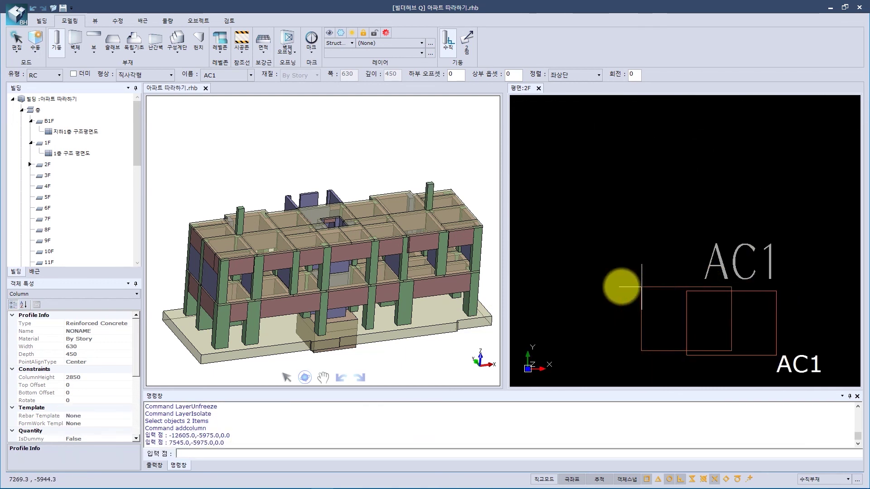
{"action": "key", "text": "Escape"}
{"action": "middle_click_drag", "start_coordinate": [485, 189], "coordinate": [355, 136]}
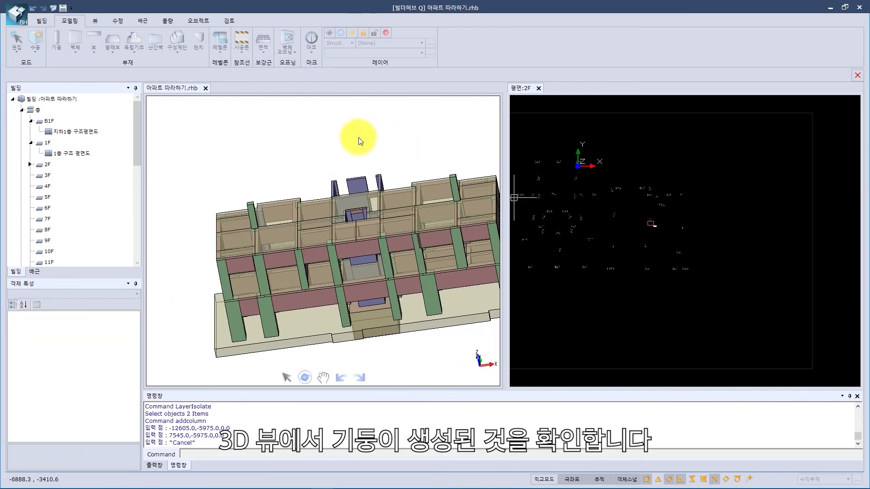
{"action": "middle_click_drag", "start_coordinate": [387, 164], "coordinate": [363, 222]}
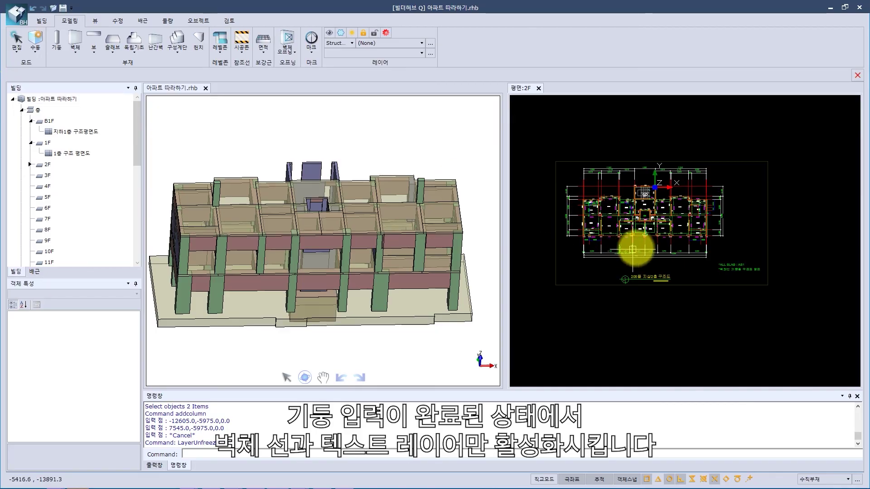
Isolate the wall line and text layers in the 2F plan using the EW1 label and its adjacent wall line
{"action": "scroll", "coordinate": [643, 214], "scroll_direction": "up", "scroll_amount": 6}
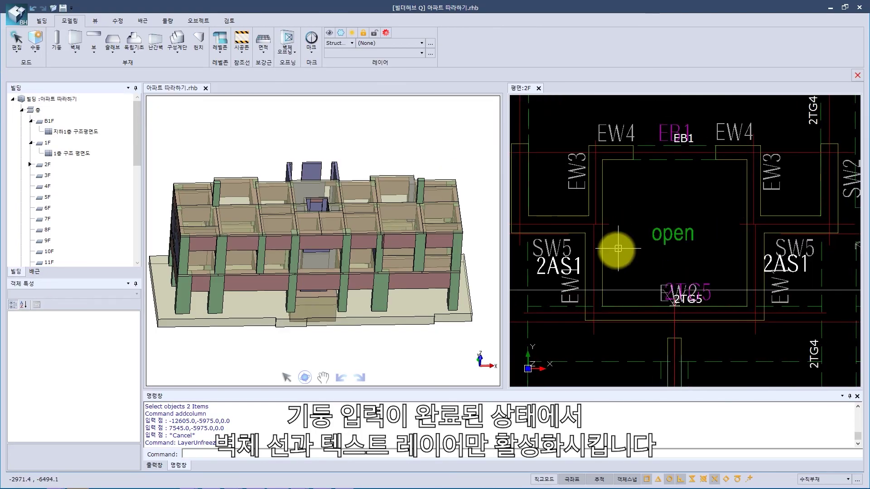
{"action": "middle_click_drag", "start_coordinate": [617, 253], "coordinate": [641, 266]}
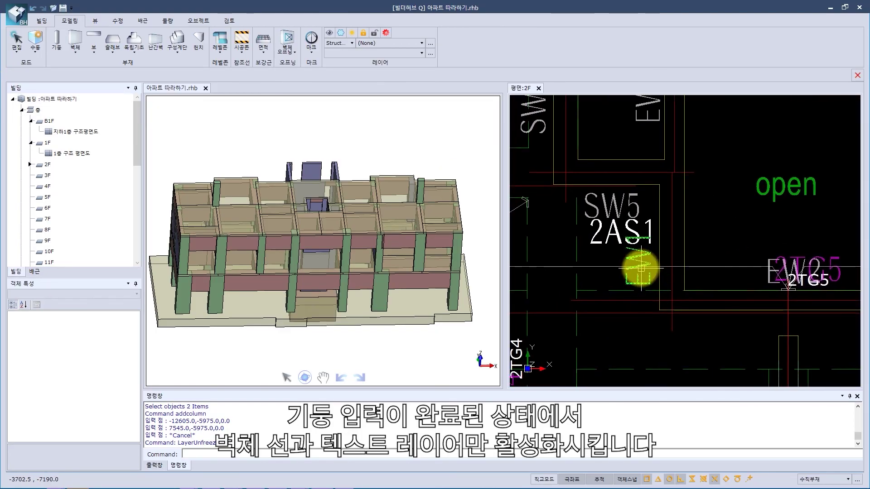
{"action": "left_click", "coordinate": [637, 266]}
{"action": "left_click", "coordinate": [658, 262]}
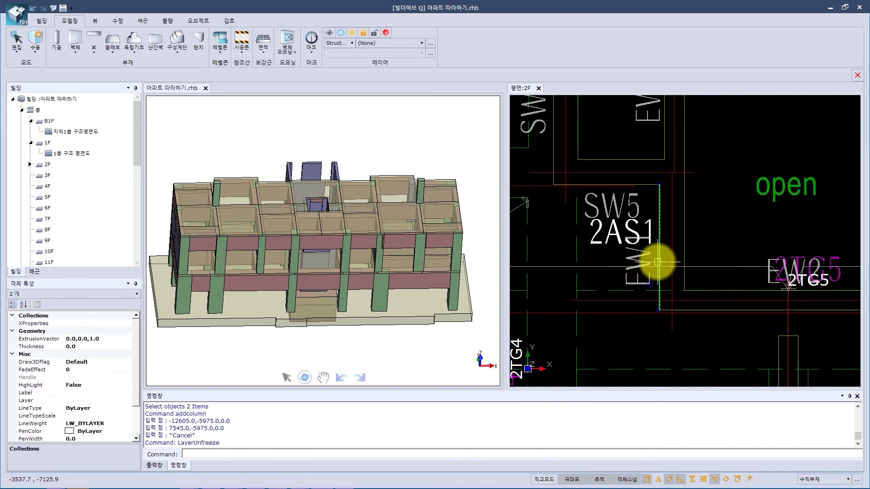
{"action": "key", "text": "ctrl+i"}
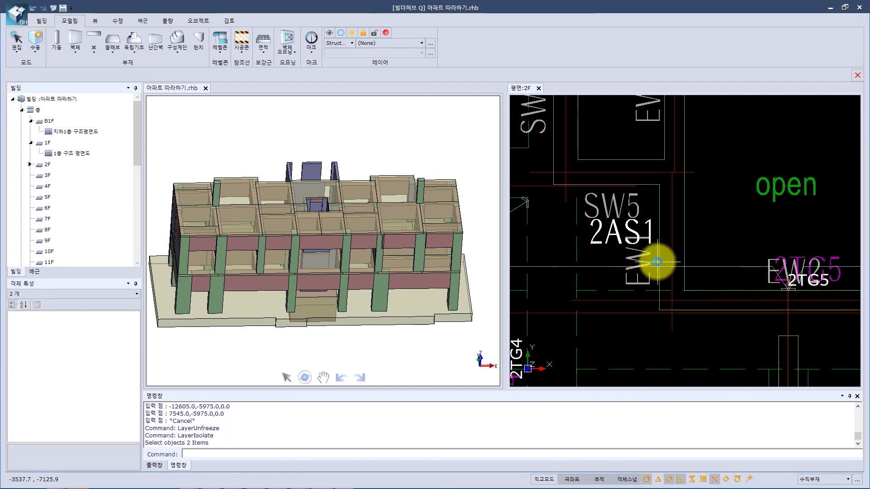
{"action": "scroll", "coordinate": [657, 262], "scroll_direction": "down", "scroll_amount": 4}
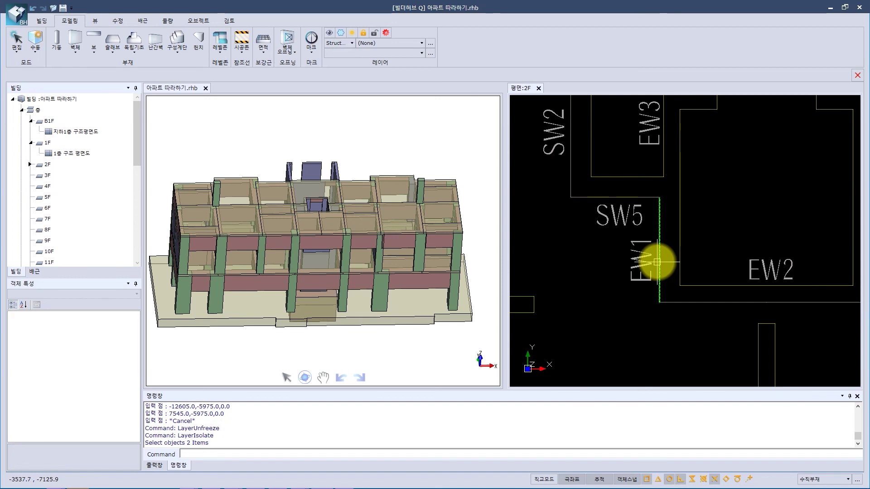
{"action": "scroll", "coordinate": [658, 261], "scroll_direction": "down", "scroll_amount": 4}
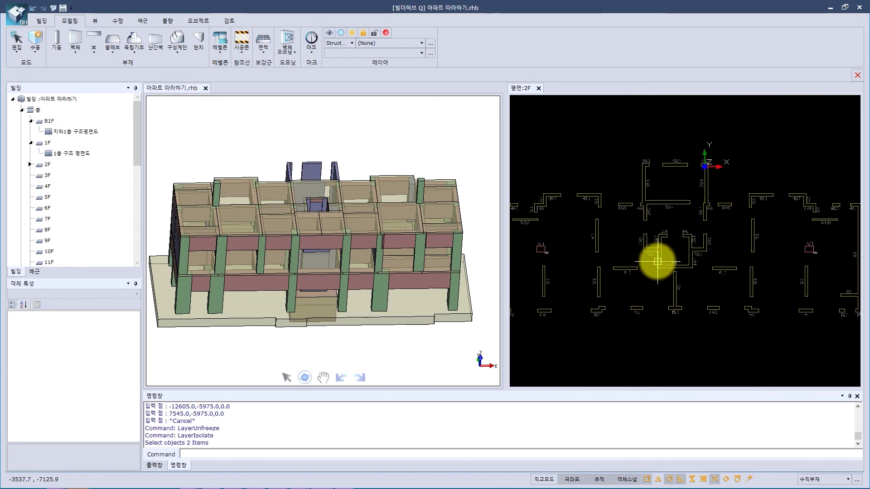
Set up wall recognition in 단일 인식 mode with a text recognition distance of 500 and a maximum thickness of 400
{"action": "left_click", "coordinate": [37, 54]}
{"action": "left_click", "coordinate": [55, 74]}
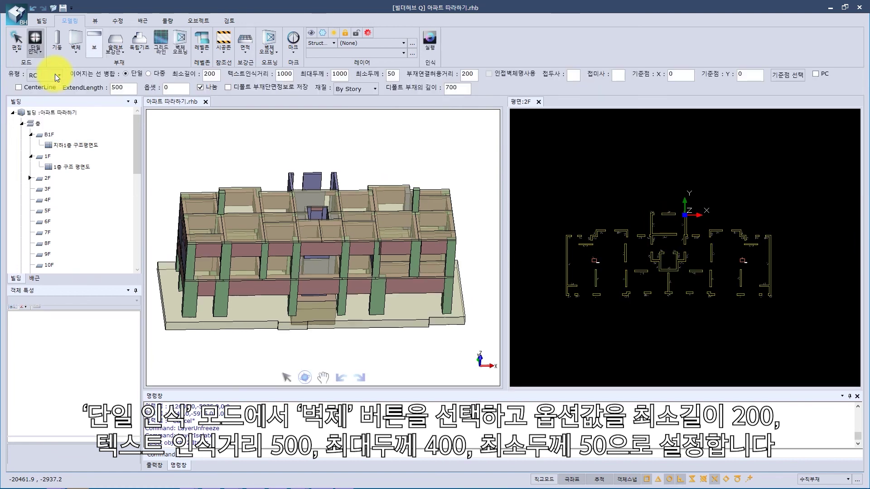
{"action": "left_click", "coordinate": [72, 43]}
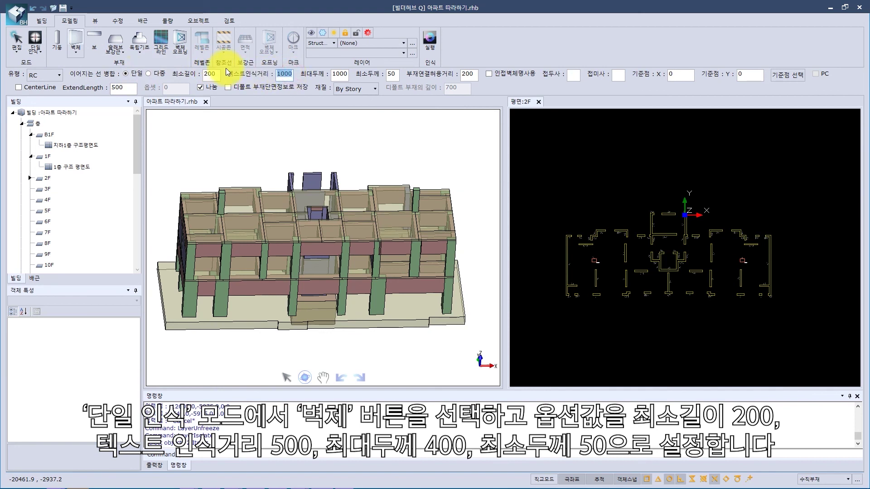
{"action": "type", "text": "500"}
{"action": "key", "text": "Tab"}
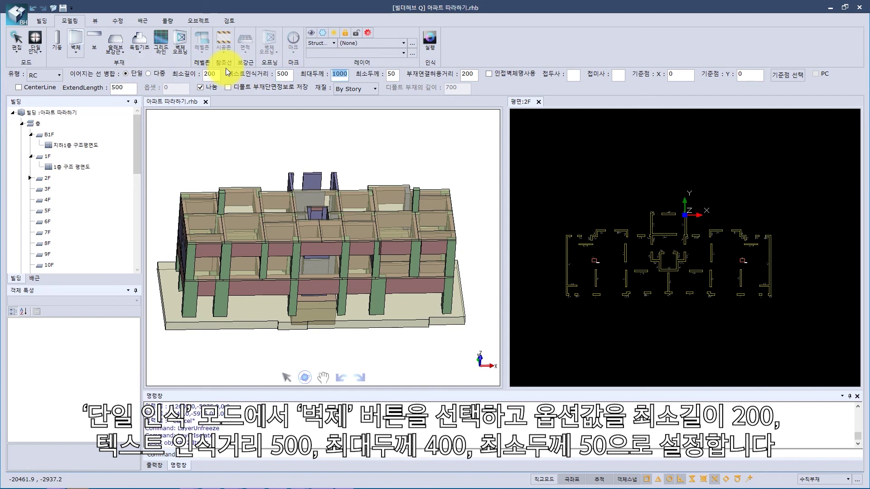
{"action": "type", "text": "400"}
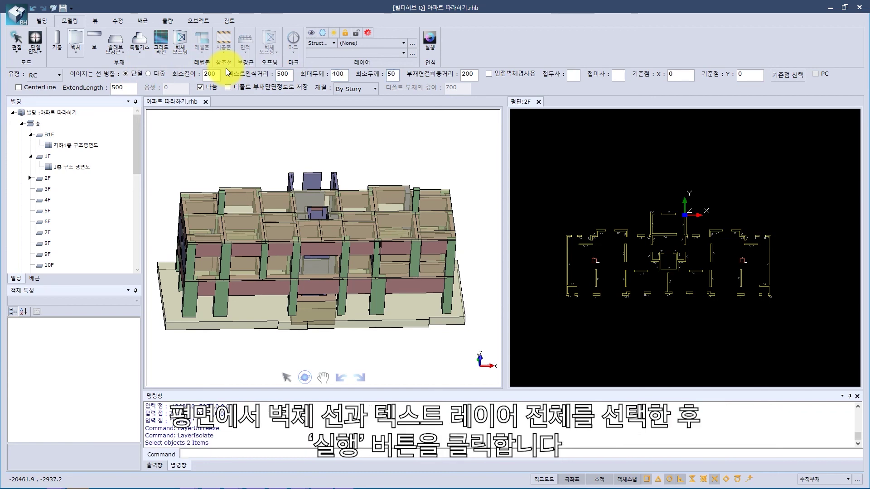
Run wall recognition on all the isolated wall lines and labels of the 2F plan, and inspect the recognized walls
{"action": "left_click_drag", "start_coordinate": [545, 176], "coordinate": [772, 313]}
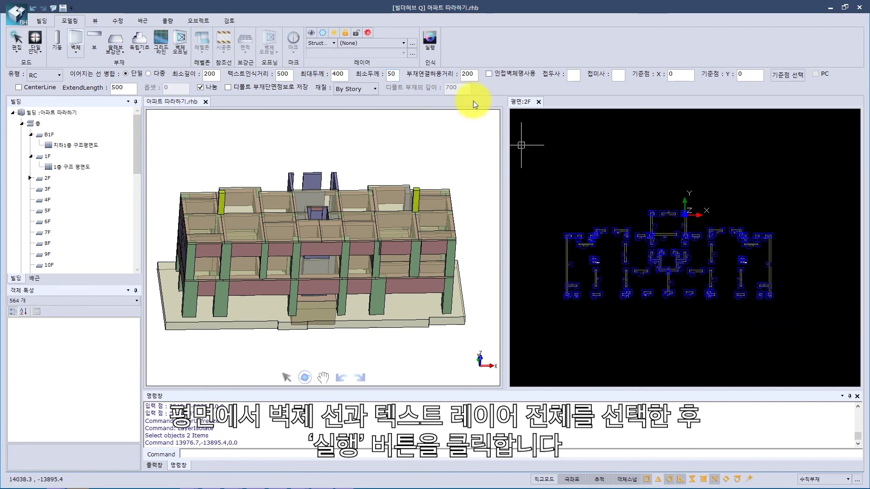
{"action": "left_click", "coordinate": [431, 38]}
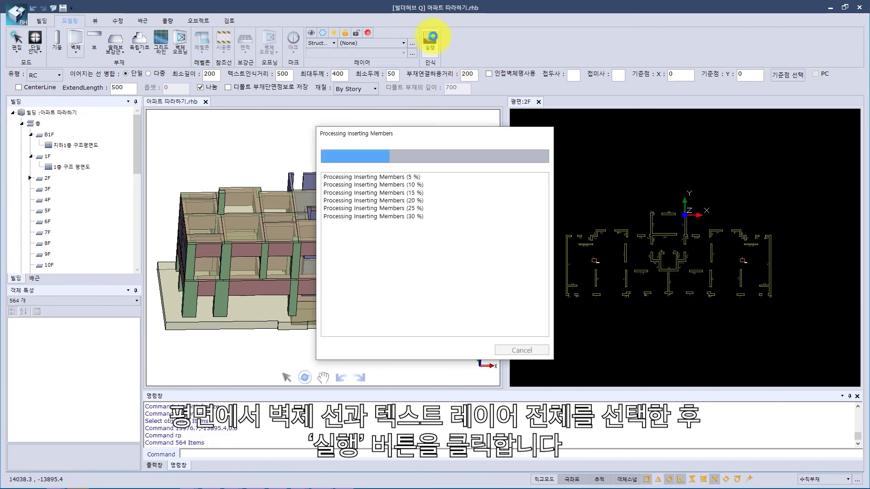
{"action": "scroll", "coordinate": [695, 252], "scroll_direction": "up", "scroll_amount": 1}
{"action": "scroll", "coordinate": [695, 252], "scroll_direction": "up", "scroll_amount": 1}
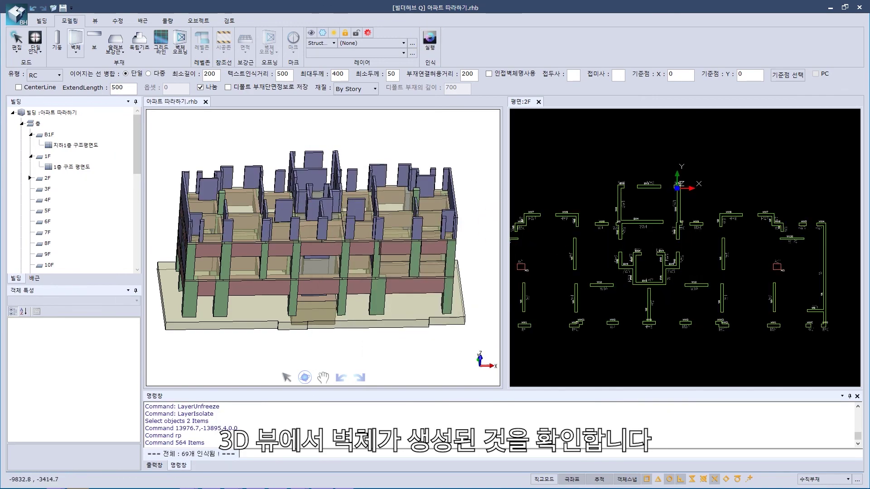